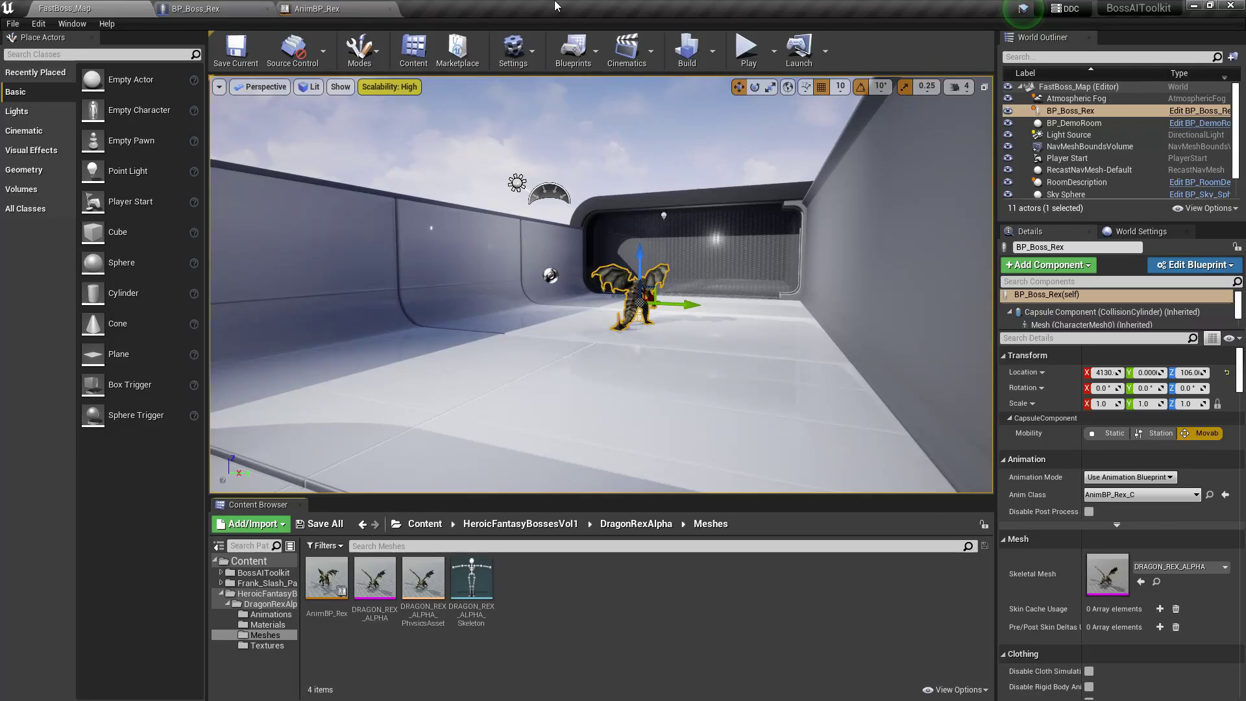
pyautogui.click(675, 177)
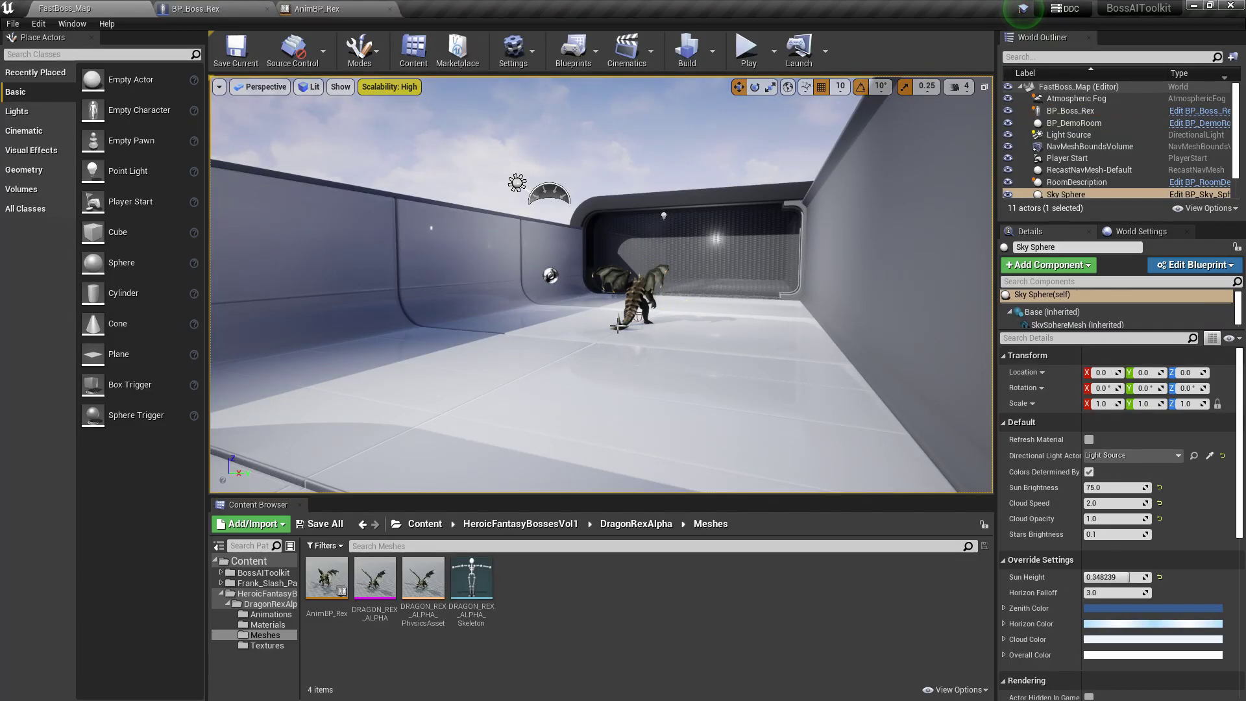
pyautogui.click(639, 294)
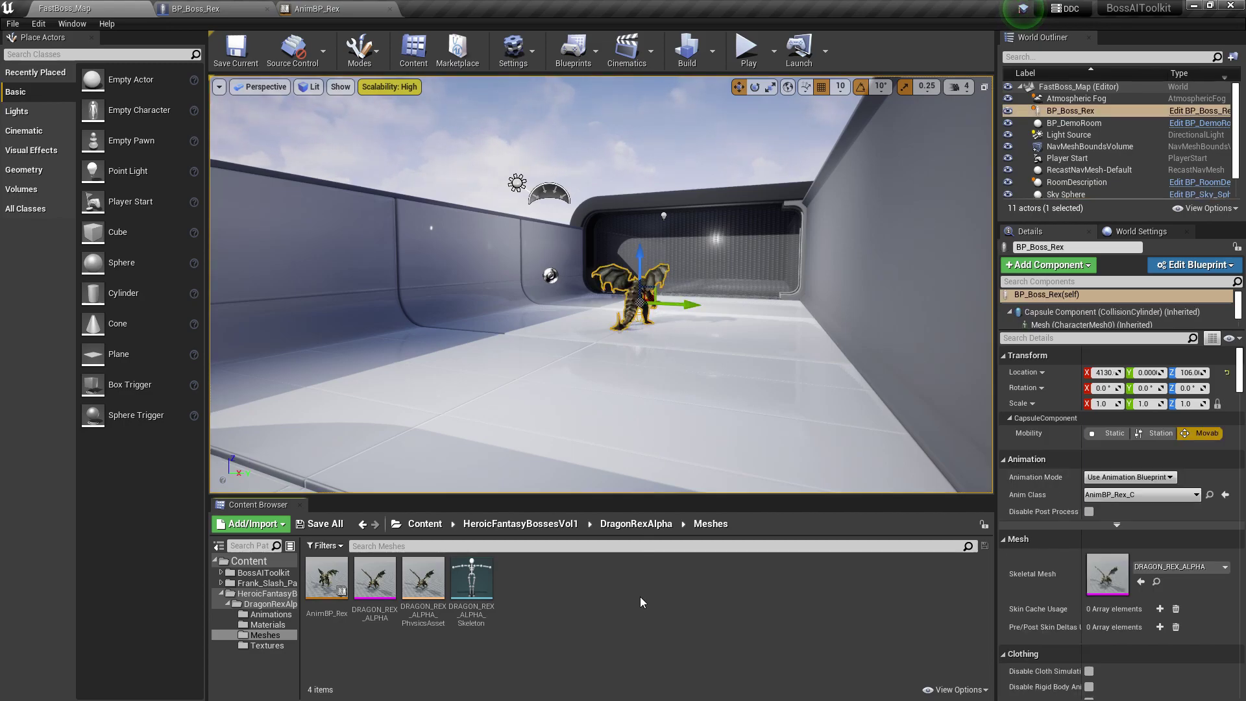
# Step: Open the DT_SamplePhases data table from the BossAIToolkit Blueprints folder
pyautogui.click(262, 572)
pyautogui.doubleClick(374, 578)
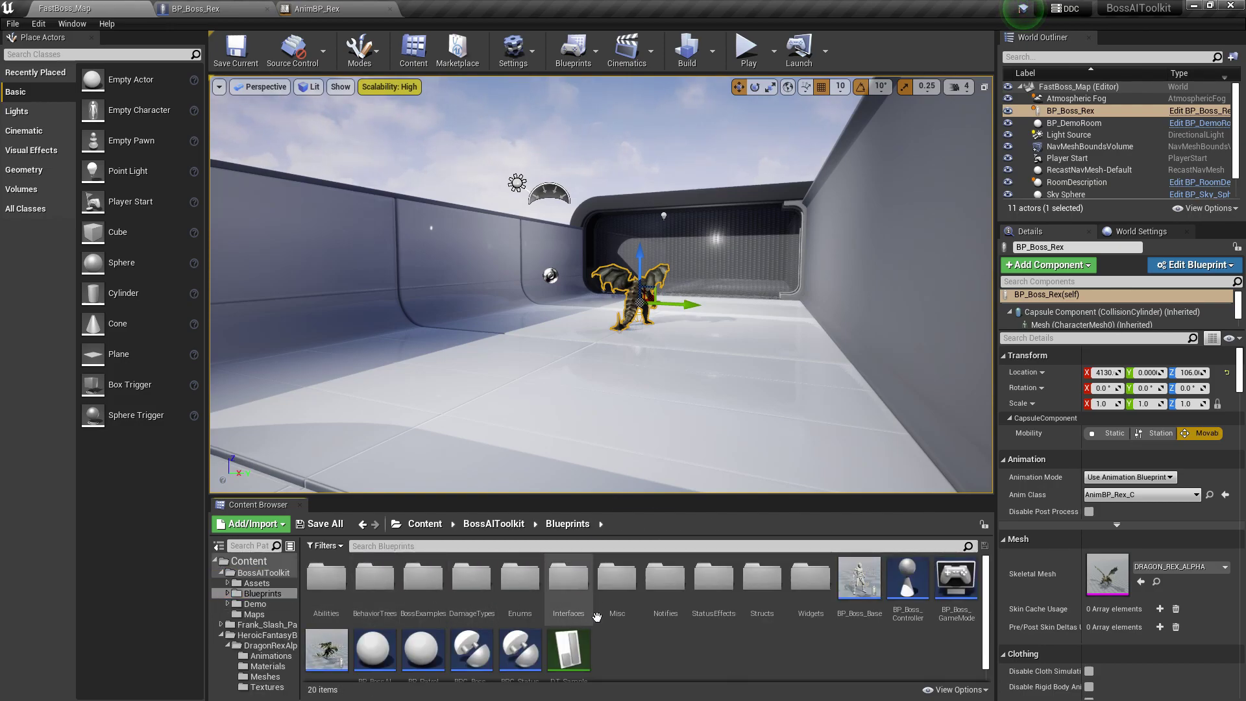
pyautogui.doubleClick(566, 648)
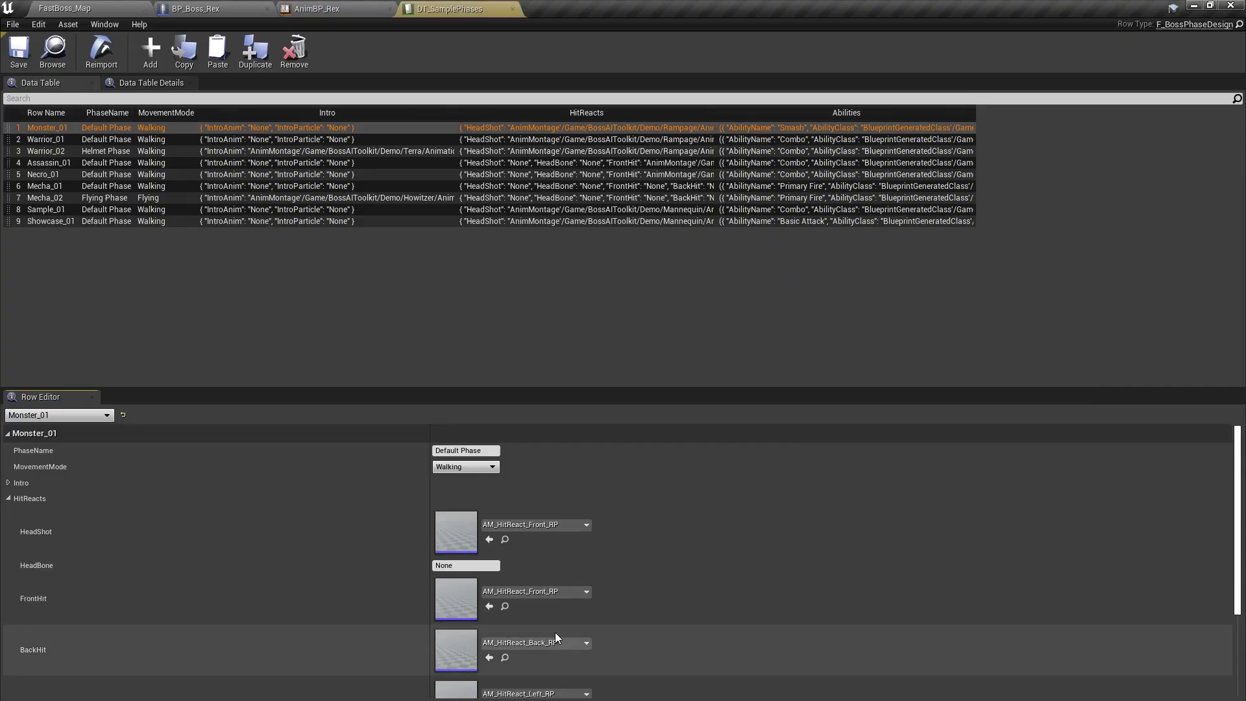
# Step: Add a new row named Rex_01 to the data table and set its PhaseName to Default
pyautogui.click(155, 59)
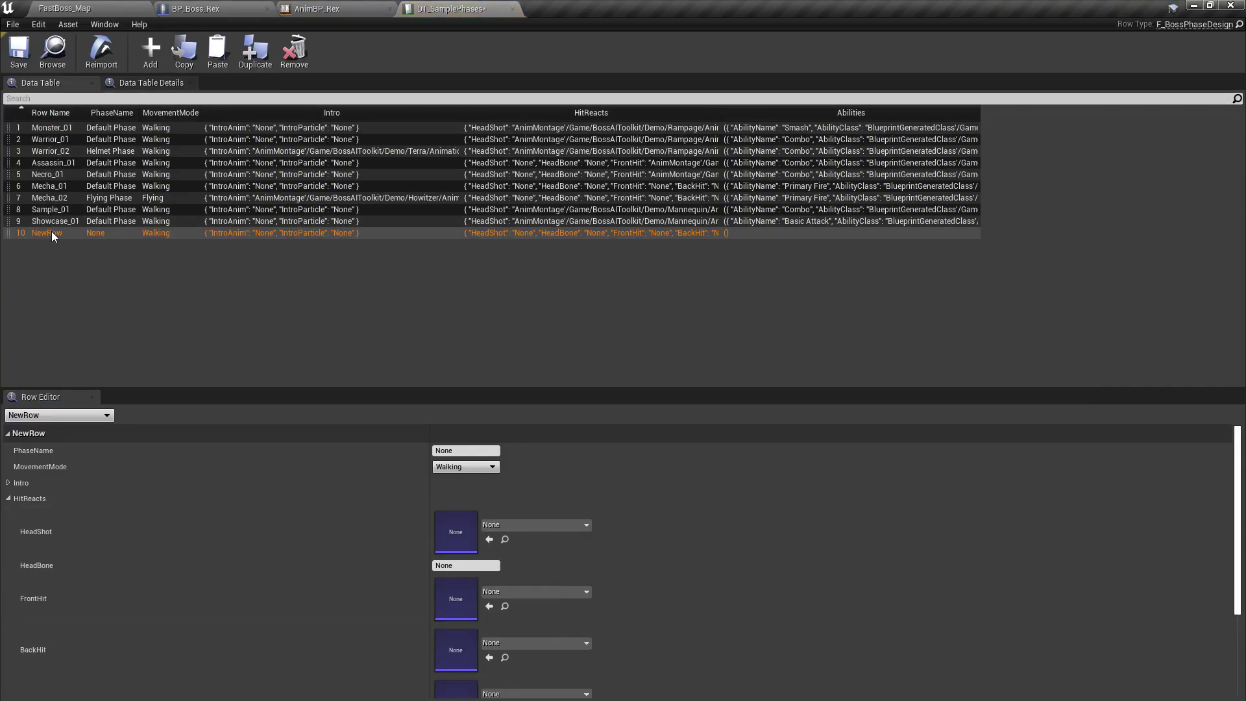
pyautogui.write('Rex_01')
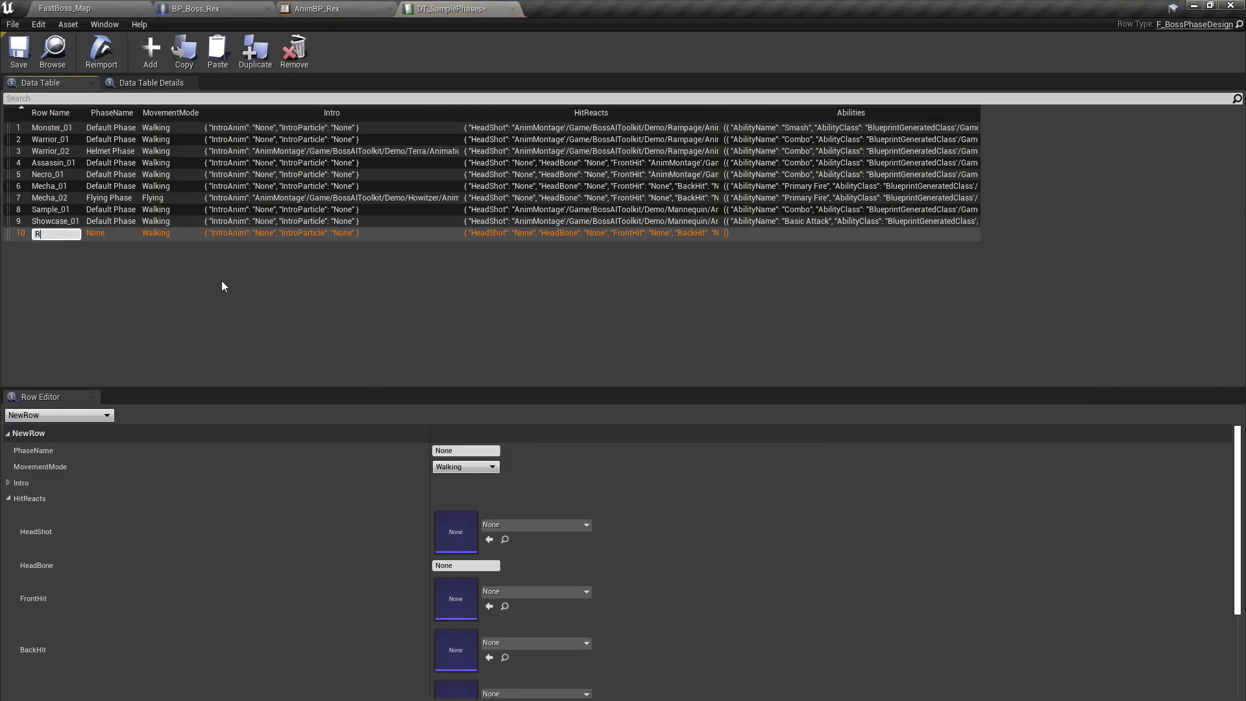
pyautogui.press('Return')
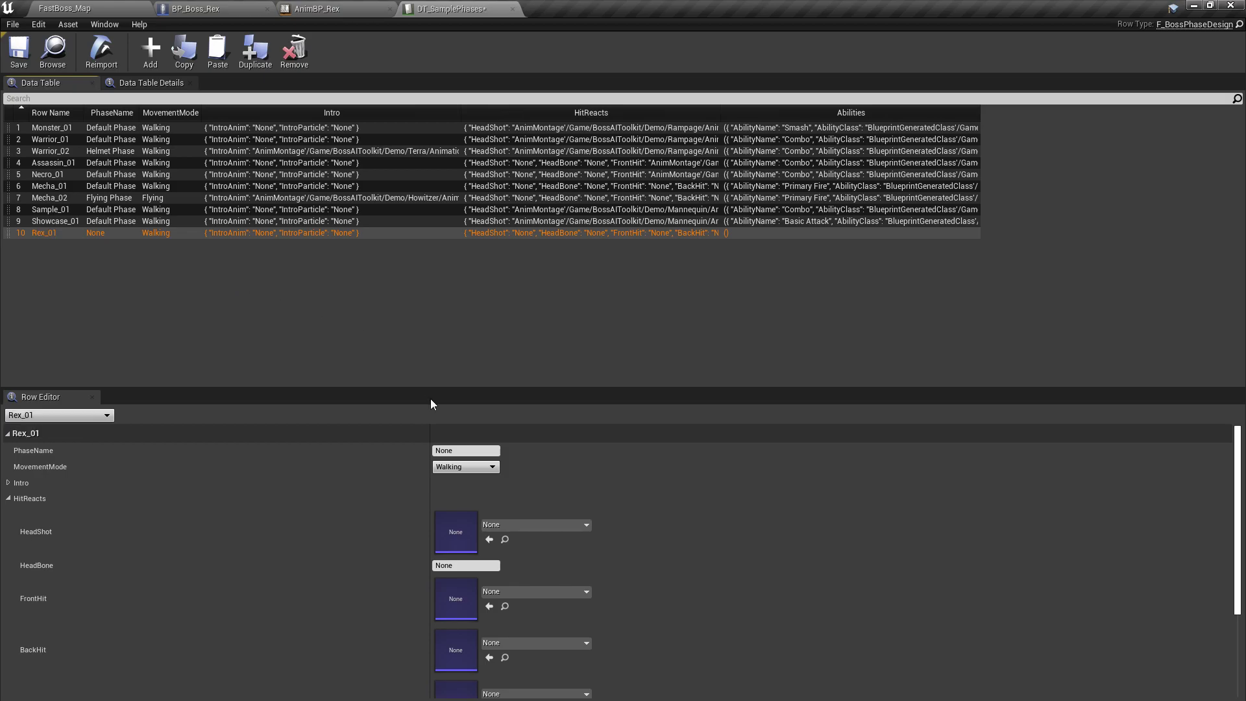
pyautogui.click(466, 451)
pyautogui.write('Default')
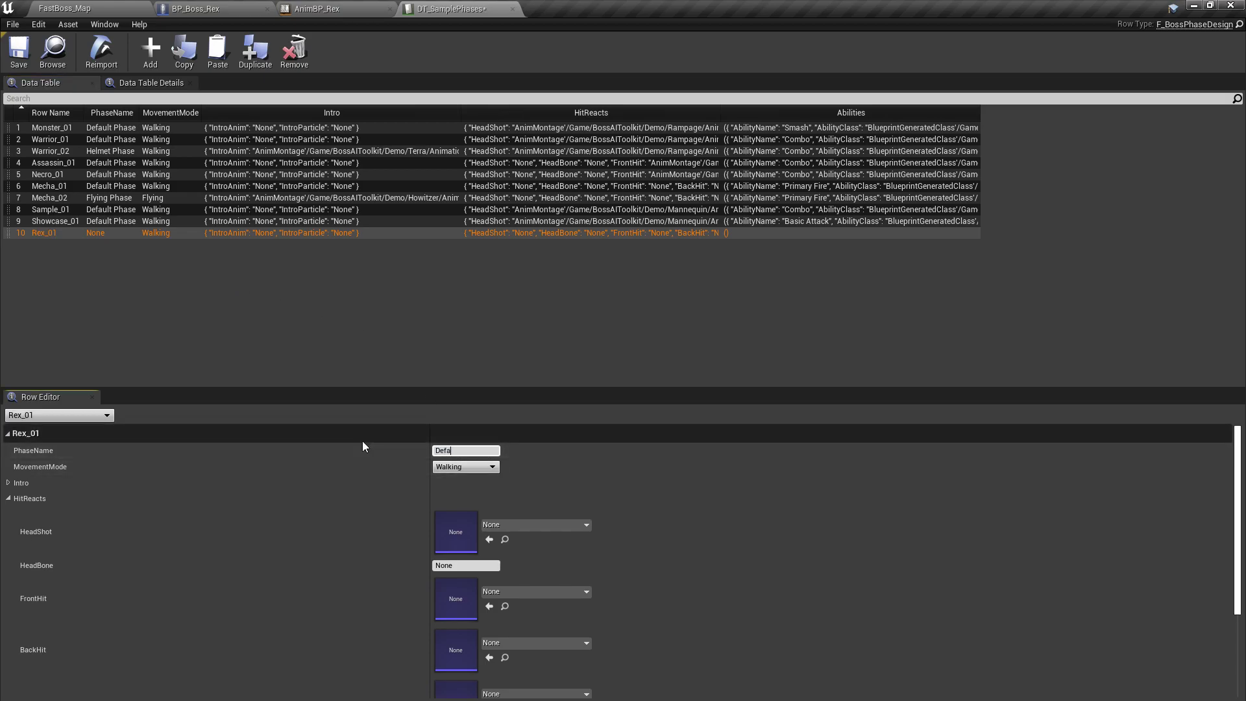
pyautogui.press('Return')
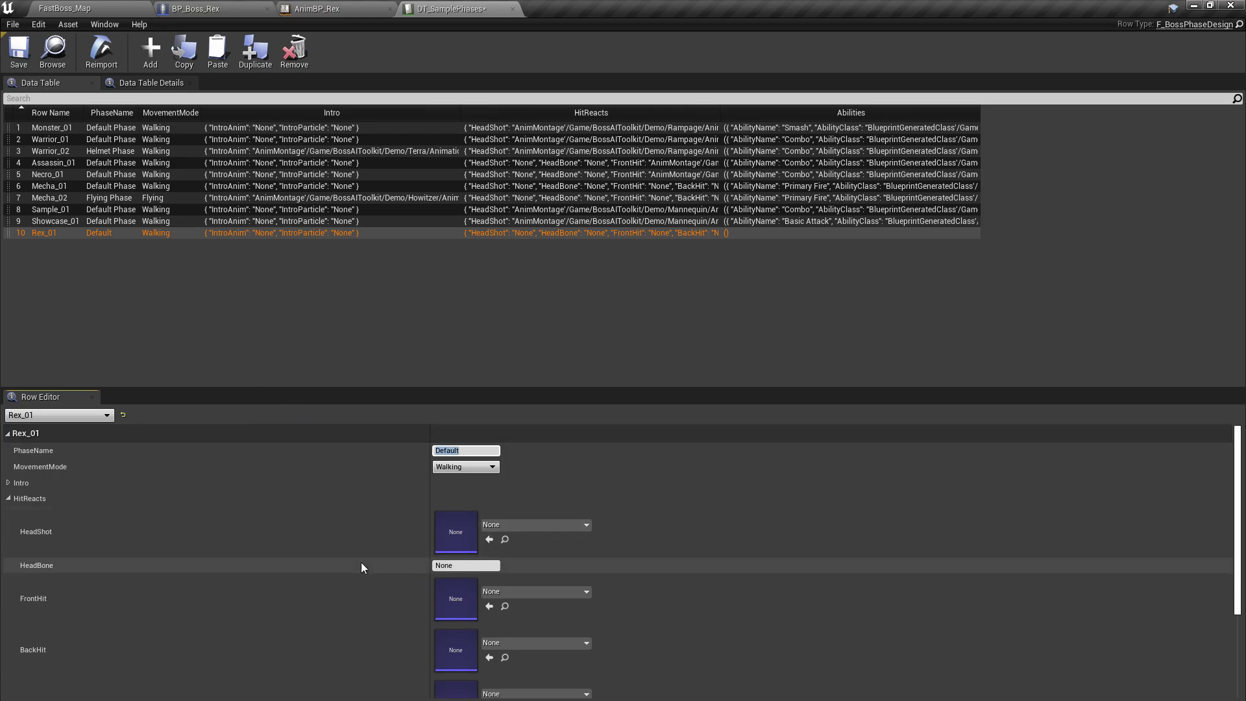
pyautogui.scroll(-3, 350, 564)
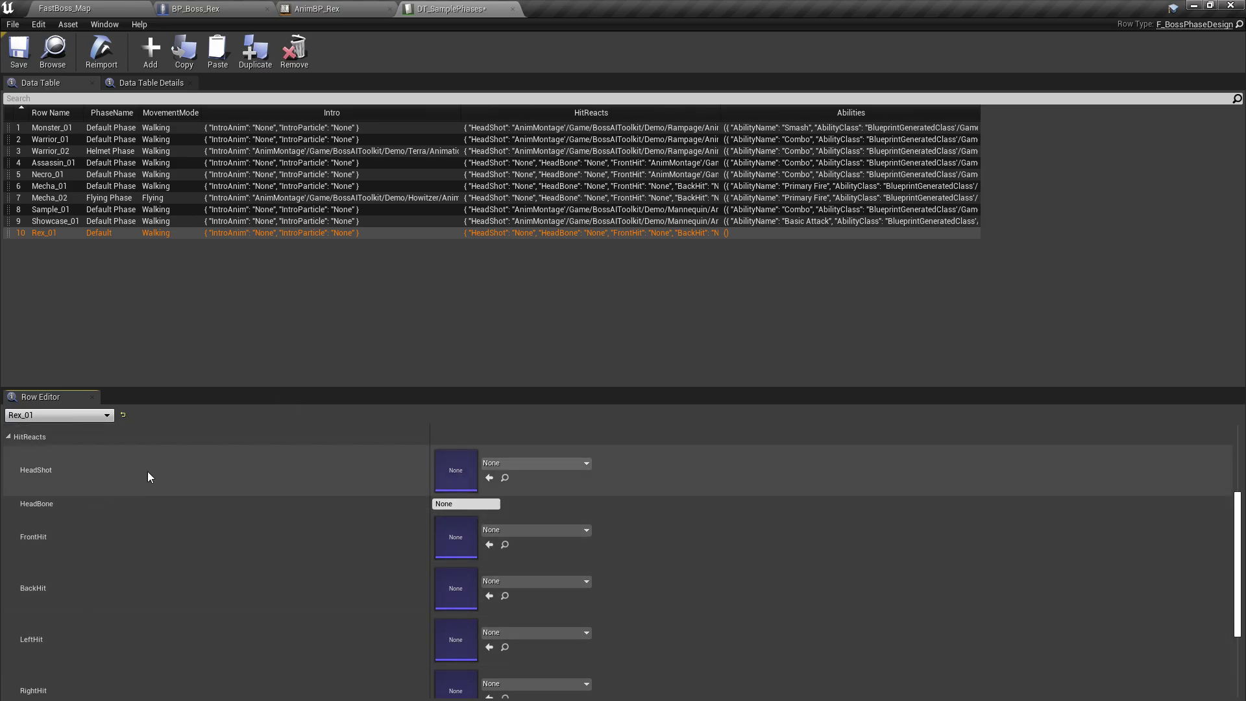
pyautogui.scroll(-3, 162, 610)
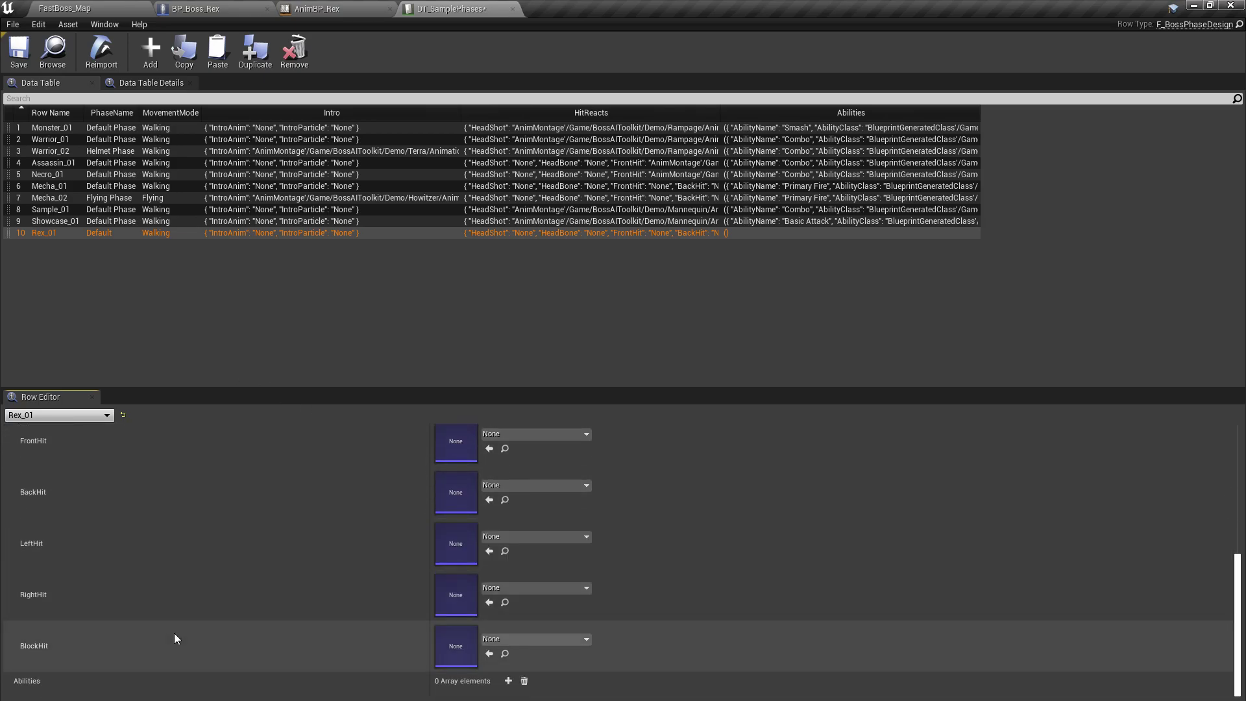
pyautogui.scroll(6, 175, 628)
# Step: Create an AnimMontage named AM_Rex_Hit from DRAGON_REX_ALPHA_getHitFront in the DragonRexAlpha Animations folder and open it
pyautogui.click(65, 8)
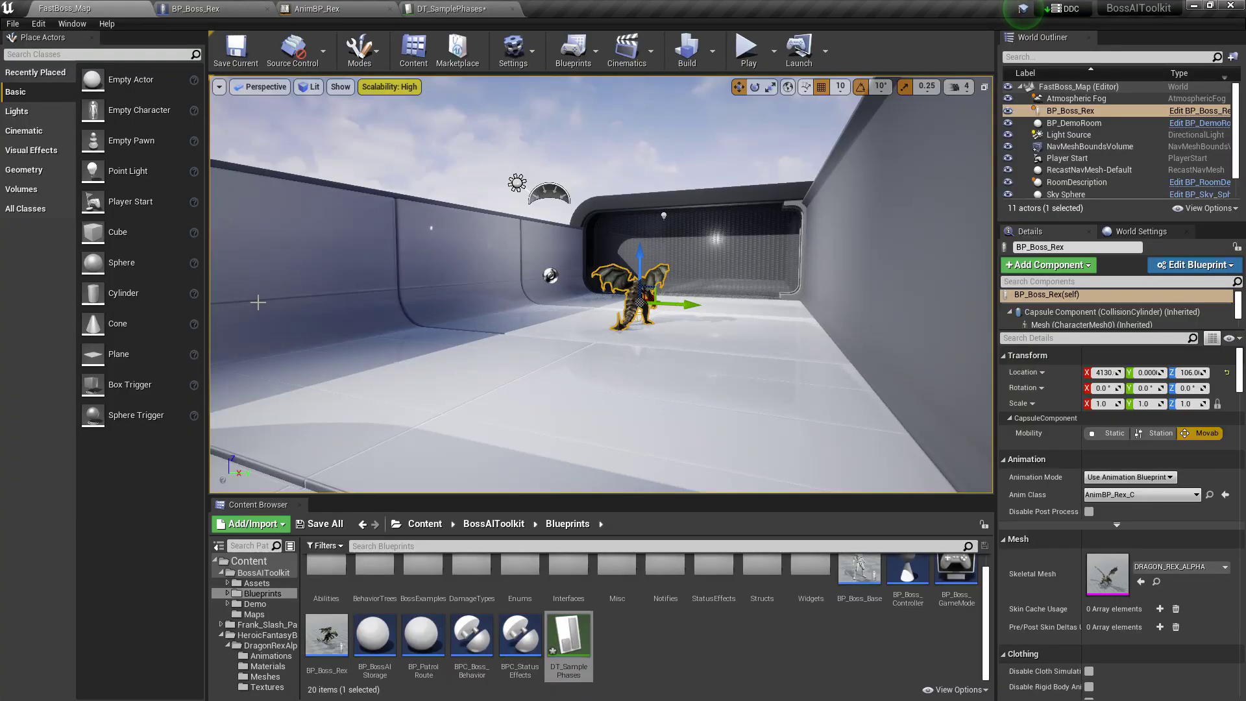
pyautogui.click(271, 656)
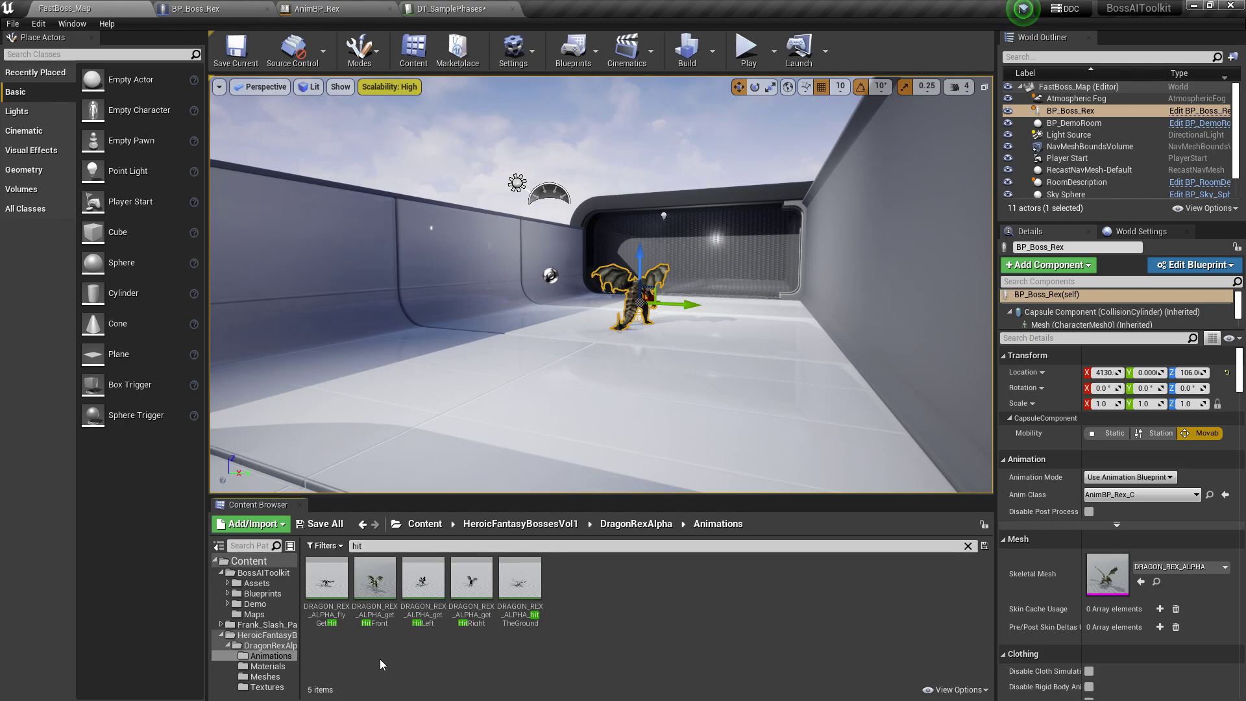
pyautogui.click(380, 579)
pyautogui.rightClick(383, 584)
pyautogui.moveTo(454, 142)
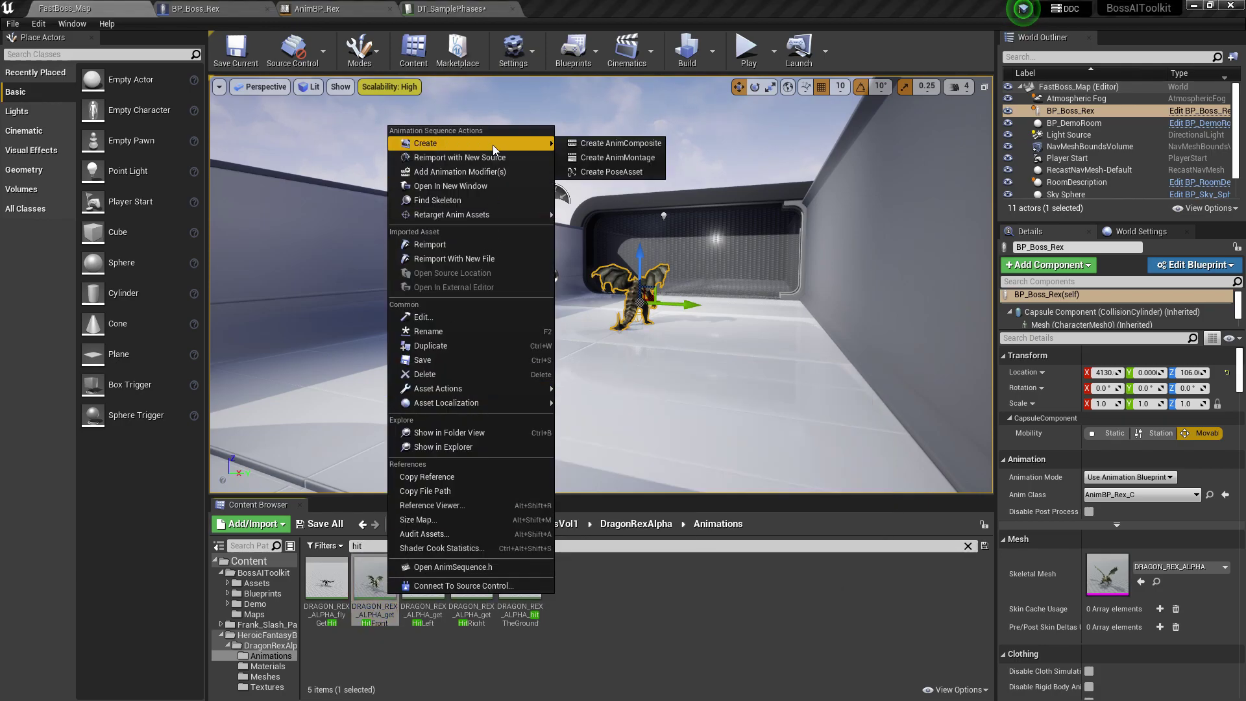
pyautogui.click(623, 158)
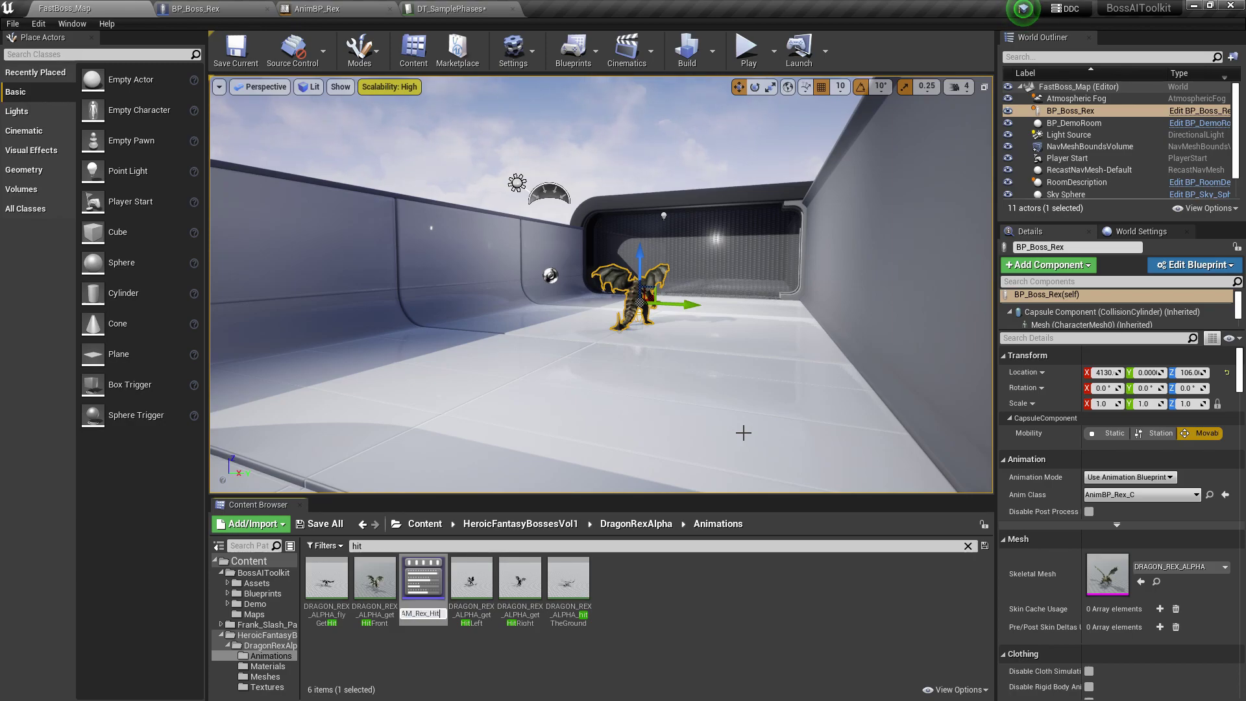
pyautogui.press('Return')
pyautogui.doubleClick(339, 578)
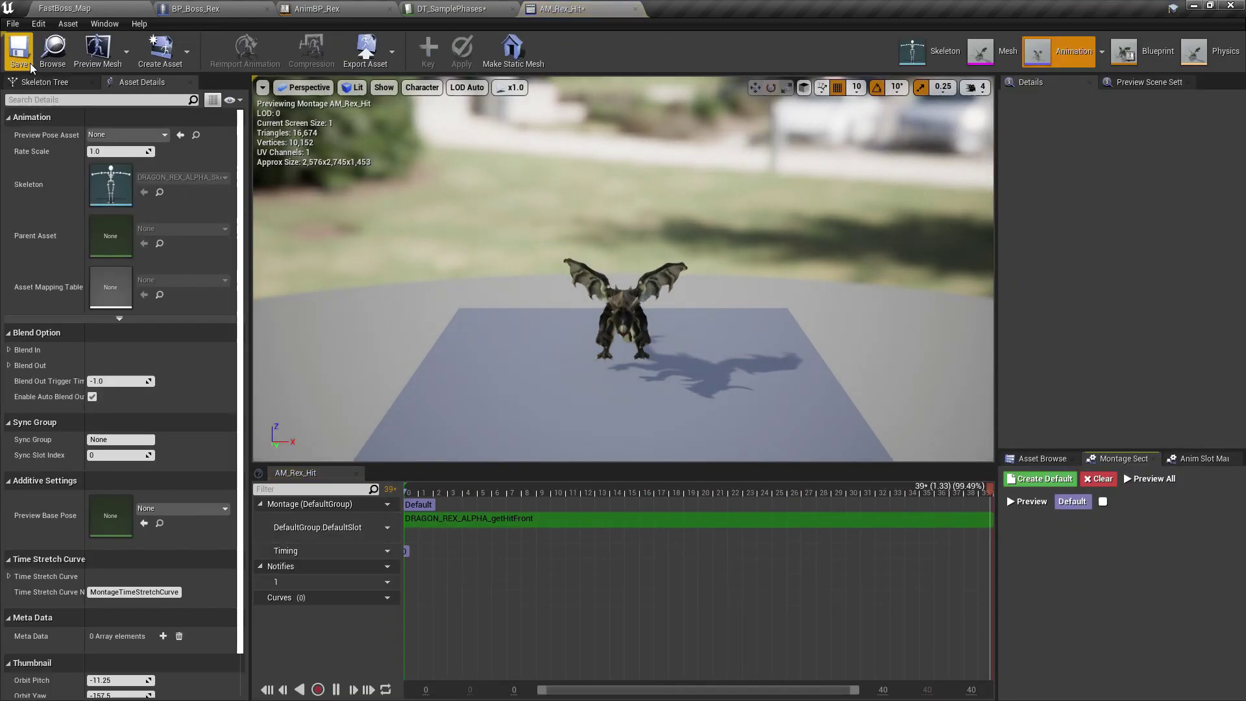
# Step: Assign AM_Rex_Hit to the HeadShot, FrontHit, BackHit, LeftHit, RightHit and BlockHit reactions of row Rex_01 in DT_SamplePhases and save the table
pyautogui.click(65, 8)
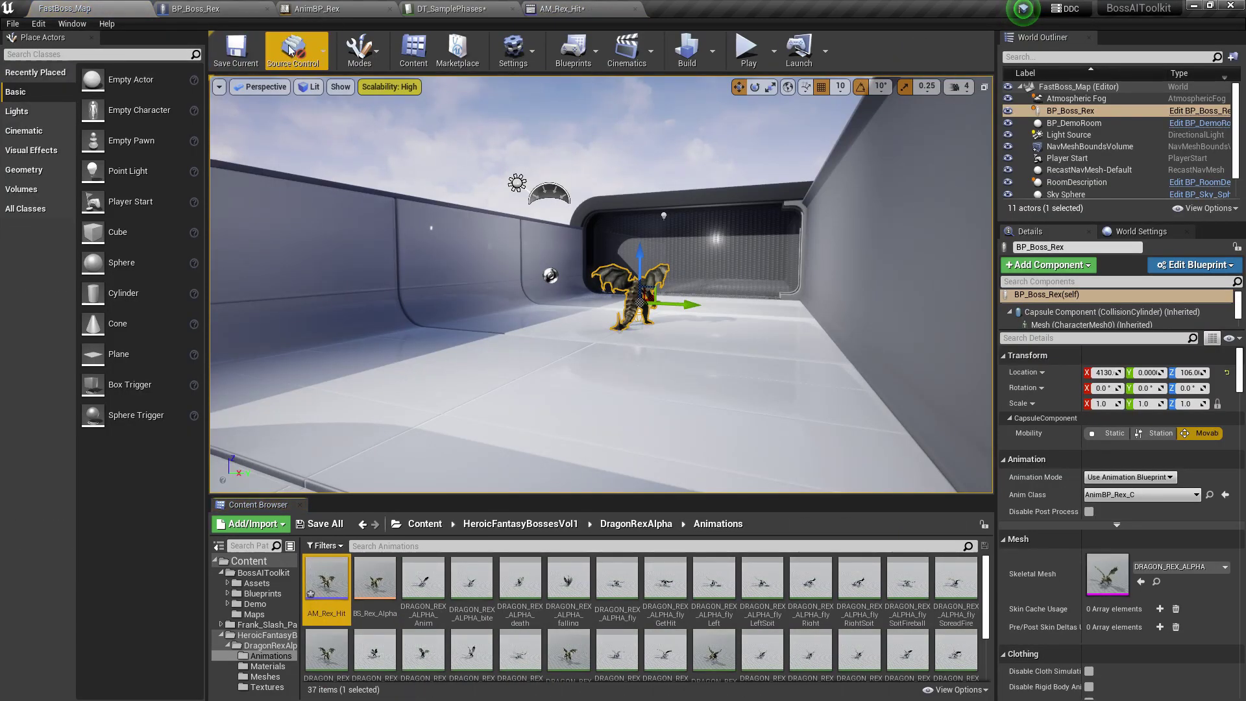
pyautogui.click(453, 8)
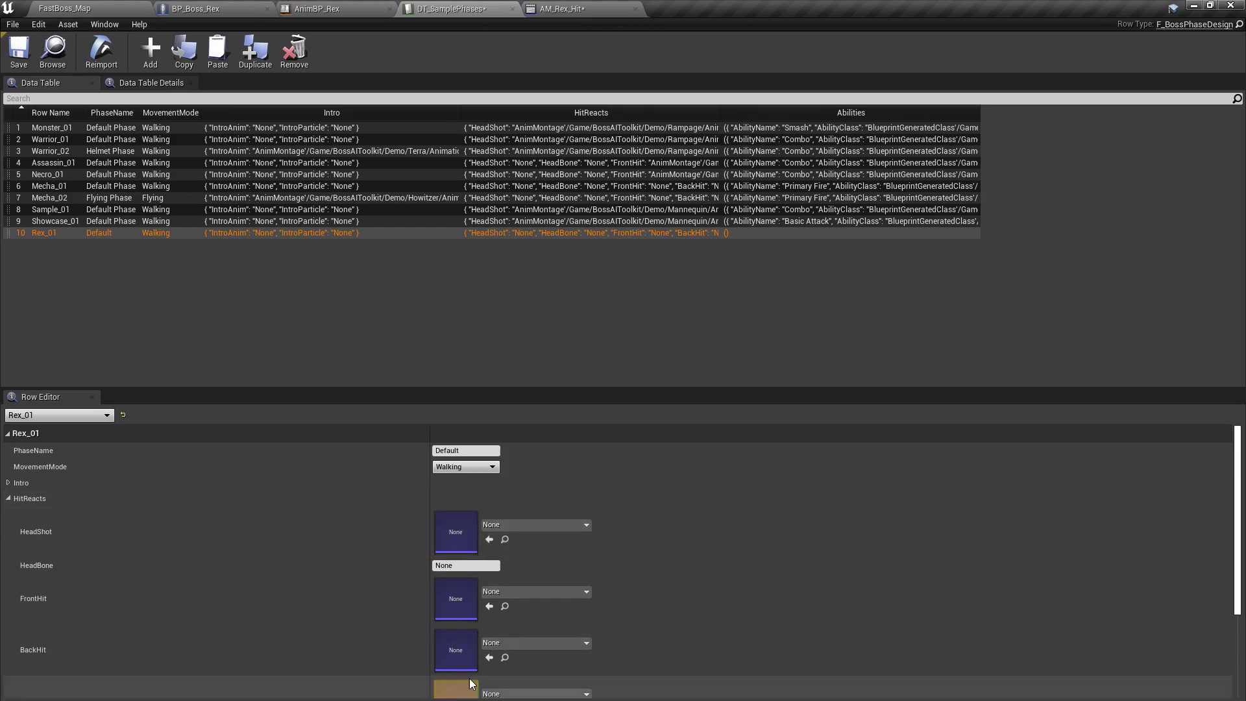
pyautogui.scroll(-3, 40, 585)
pyautogui.scroll(1, 52, 628)
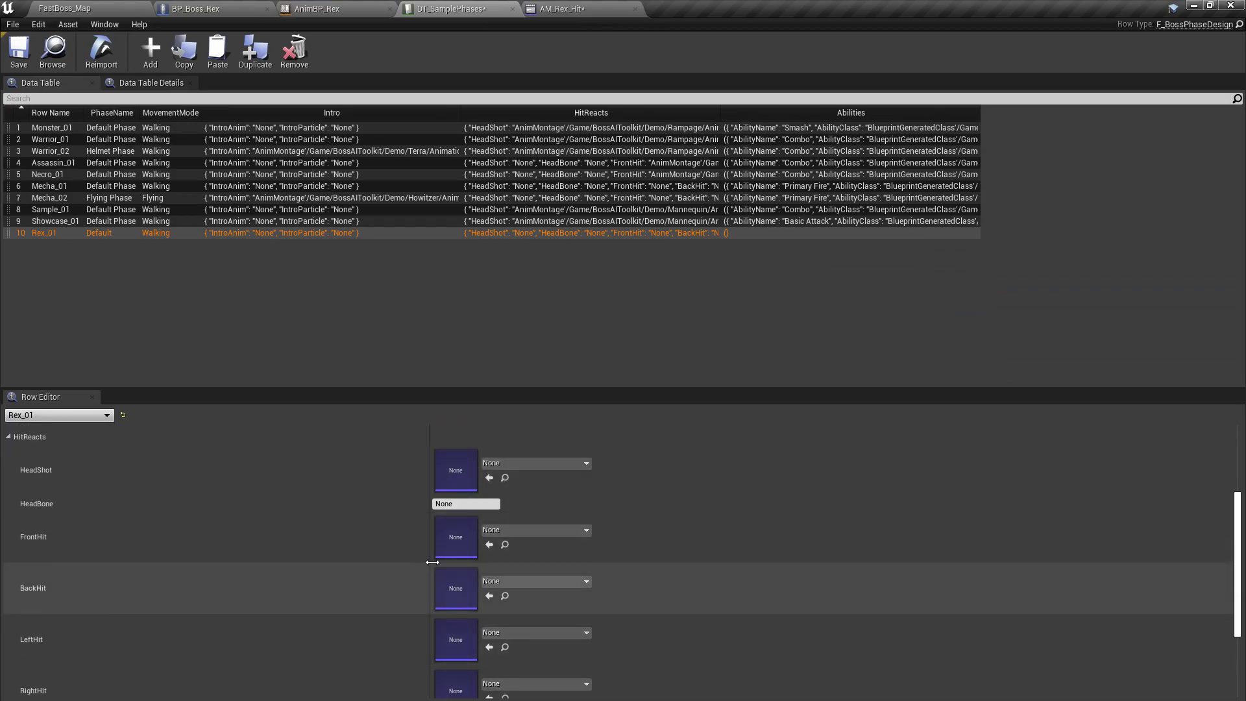
pyautogui.click(490, 478)
pyautogui.click(489, 545)
pyautogui.click(490, 595)
pyautogui.scroll(-2, 489, 595)
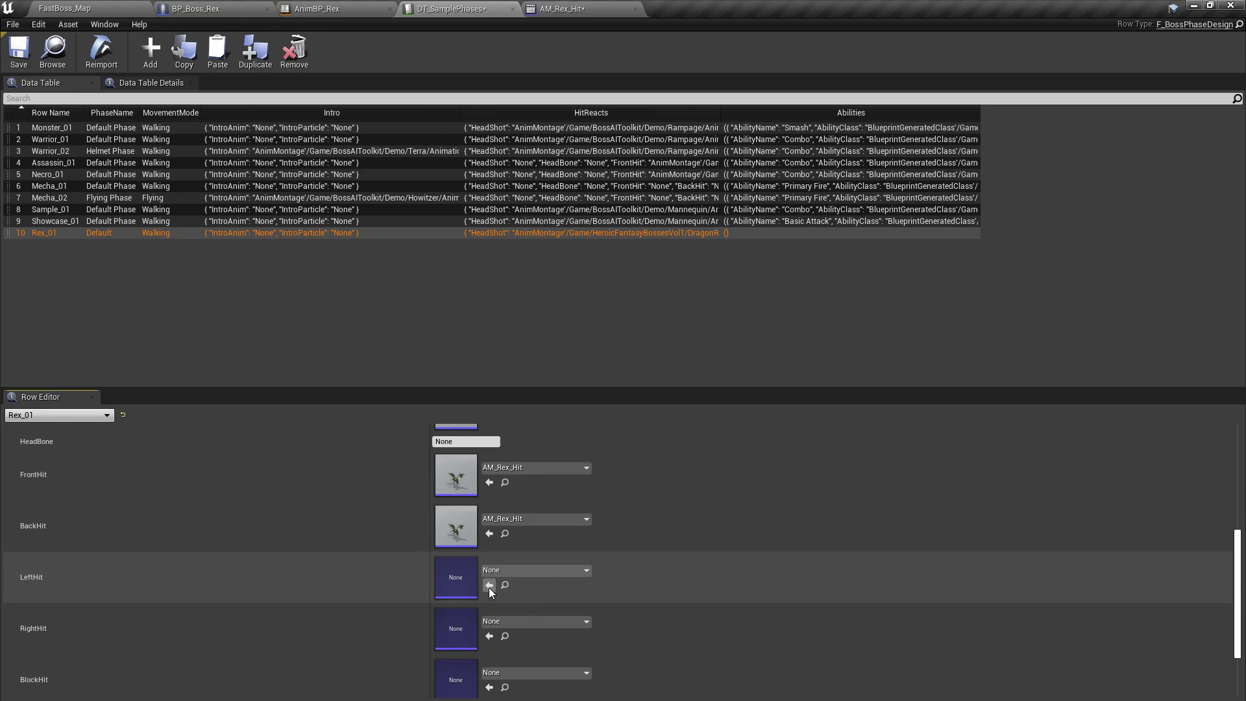
pyautogui.click(489, 588)
pyautogui.click(492, 636)
pyautogui.scroll(-1, 492, 636)
pyautogui.click(490, 653)
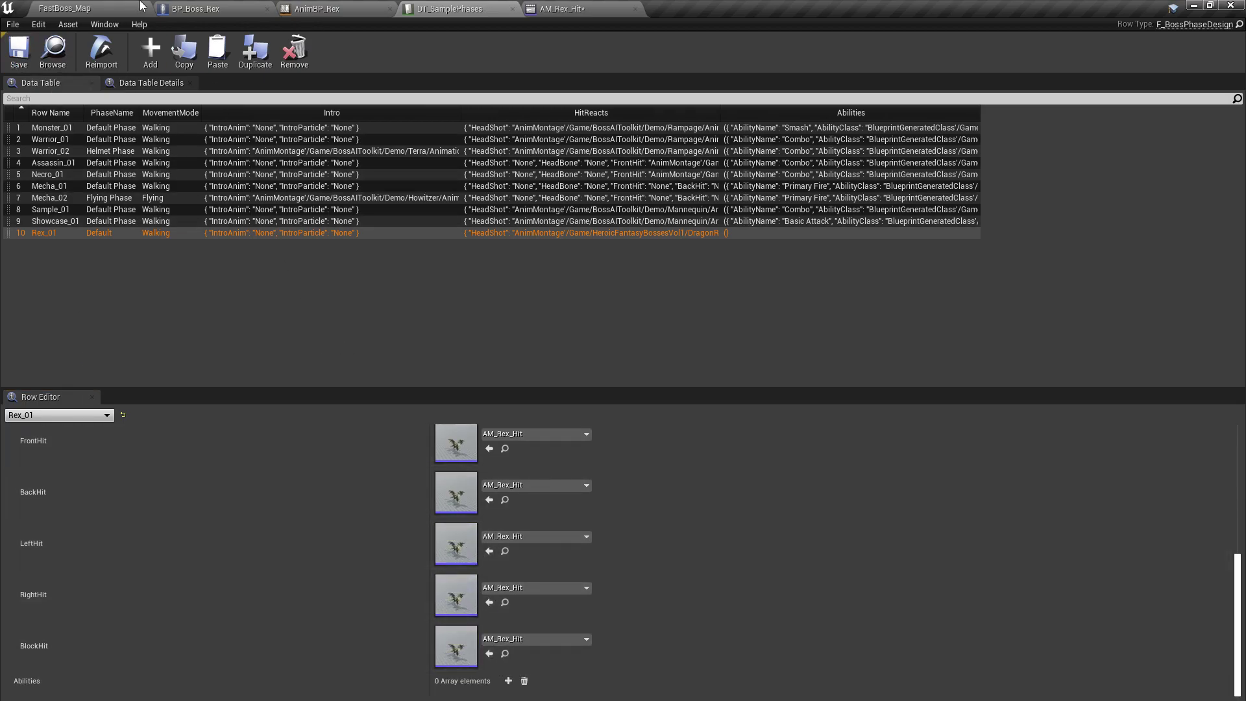
# Step: Check the branch filter bone name of the Layered blend per bone node fed by the UpperBody slot in AnimBP_Rex's AnimGraph
pyautogui.click(290, 8)
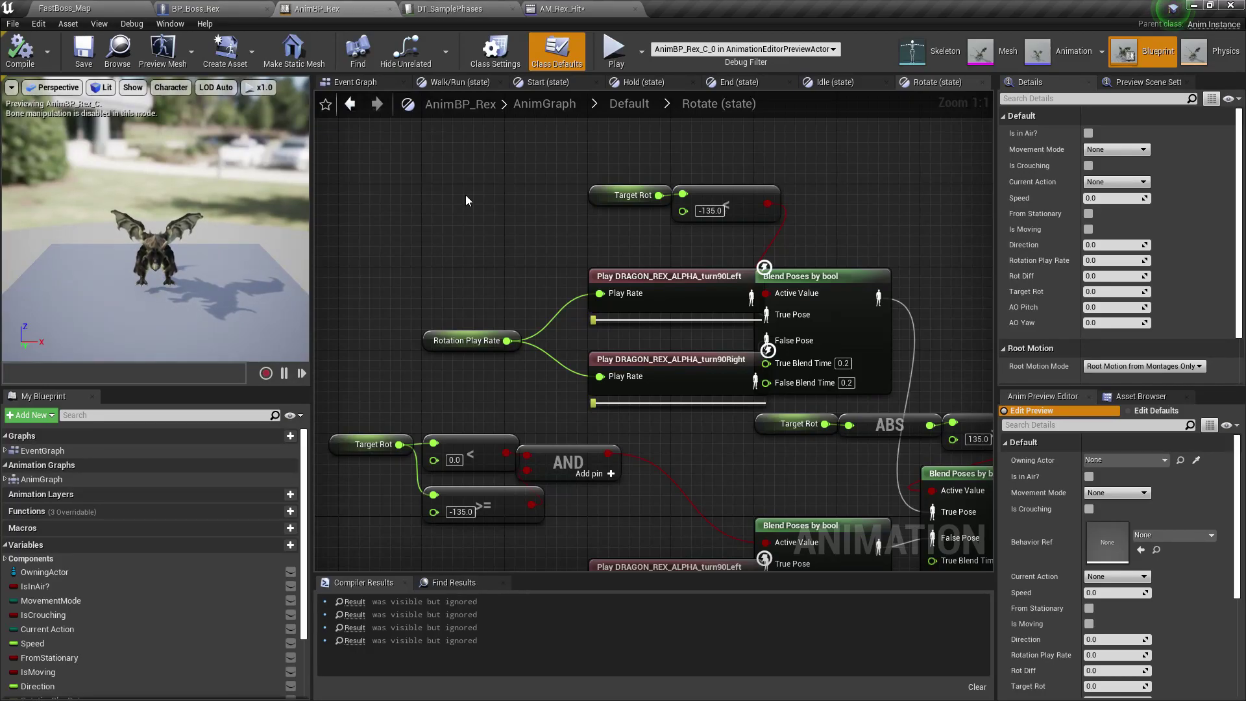
pyautogui.doubleClick(58, 478)
pyautogui.scroll(4, 507, 401)
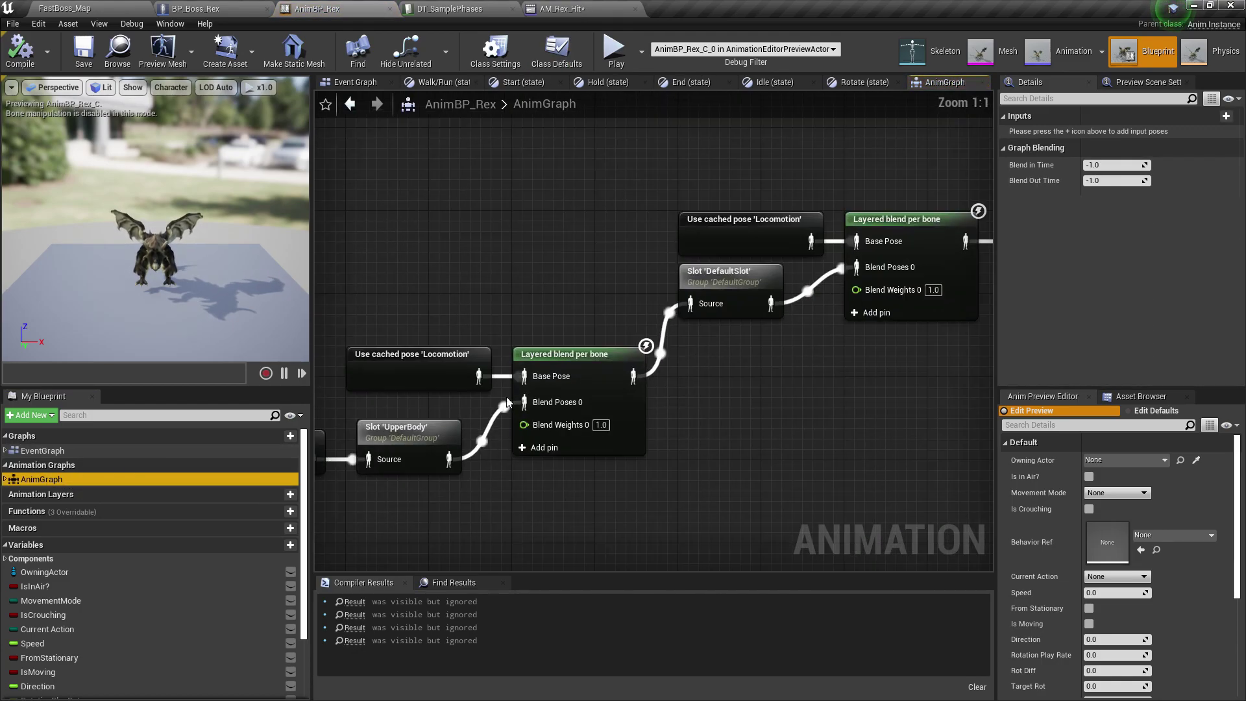
pyautogui.moveTo(612, 373); pyautogui.dragTo(537, 364, button='right')
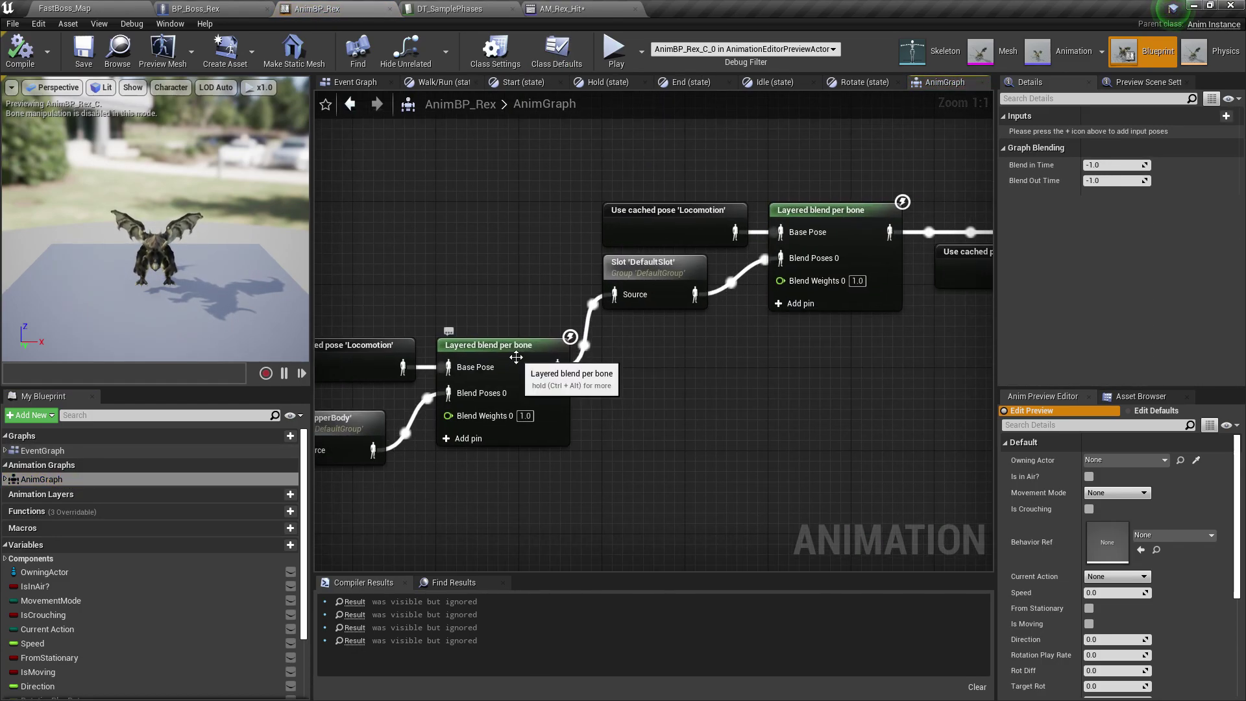
pyautogui.click(516, 356)
pyautogui.moveTo(665, 224); pyautogui.dragTo(631, 242, button='right')
pyautogui.click(1109, 199)
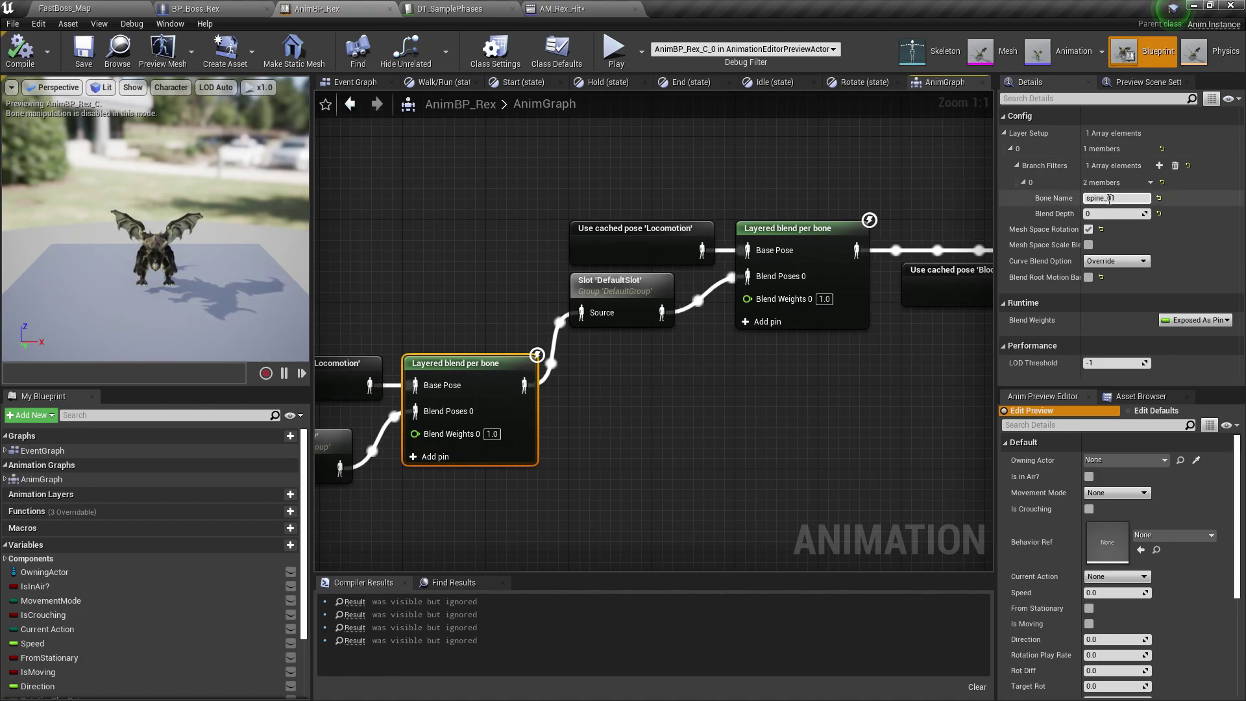
pyautogui.press('Return')
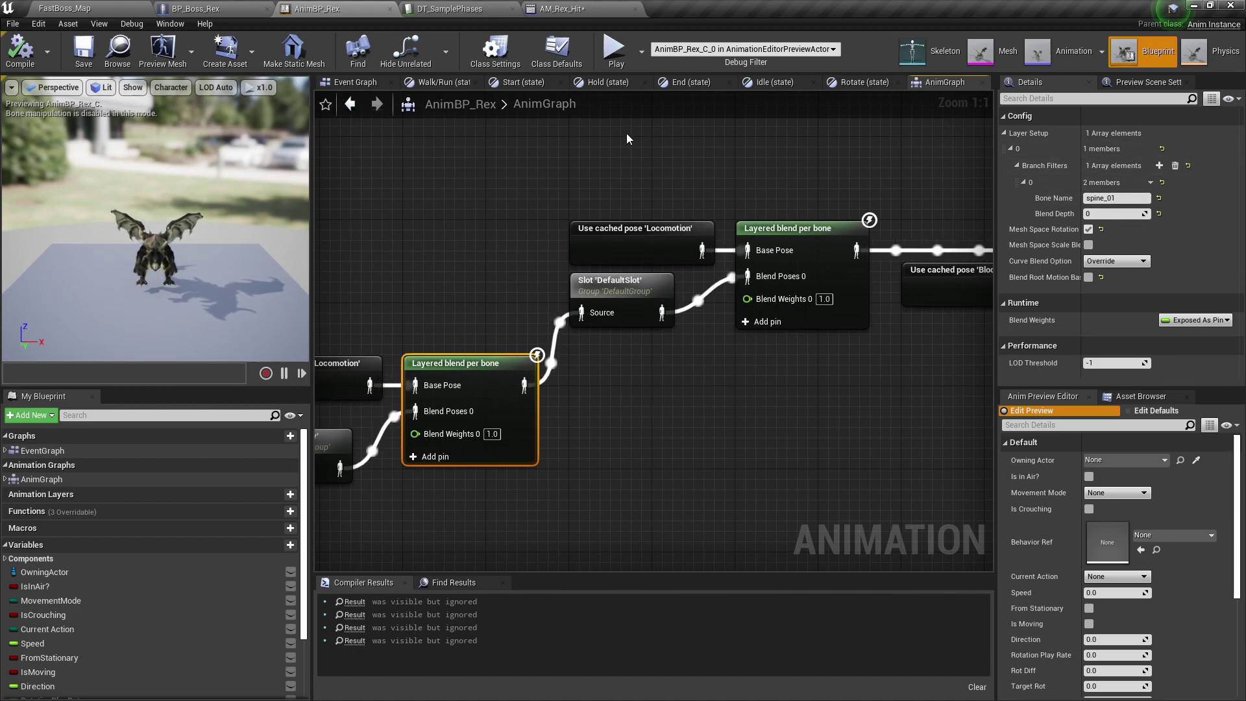
# Step: Open the dragon's skeleton through its mesh and copy the name of the root bone DRAGON_REX_ALPHA_
pyautogui.click(1001, 54)
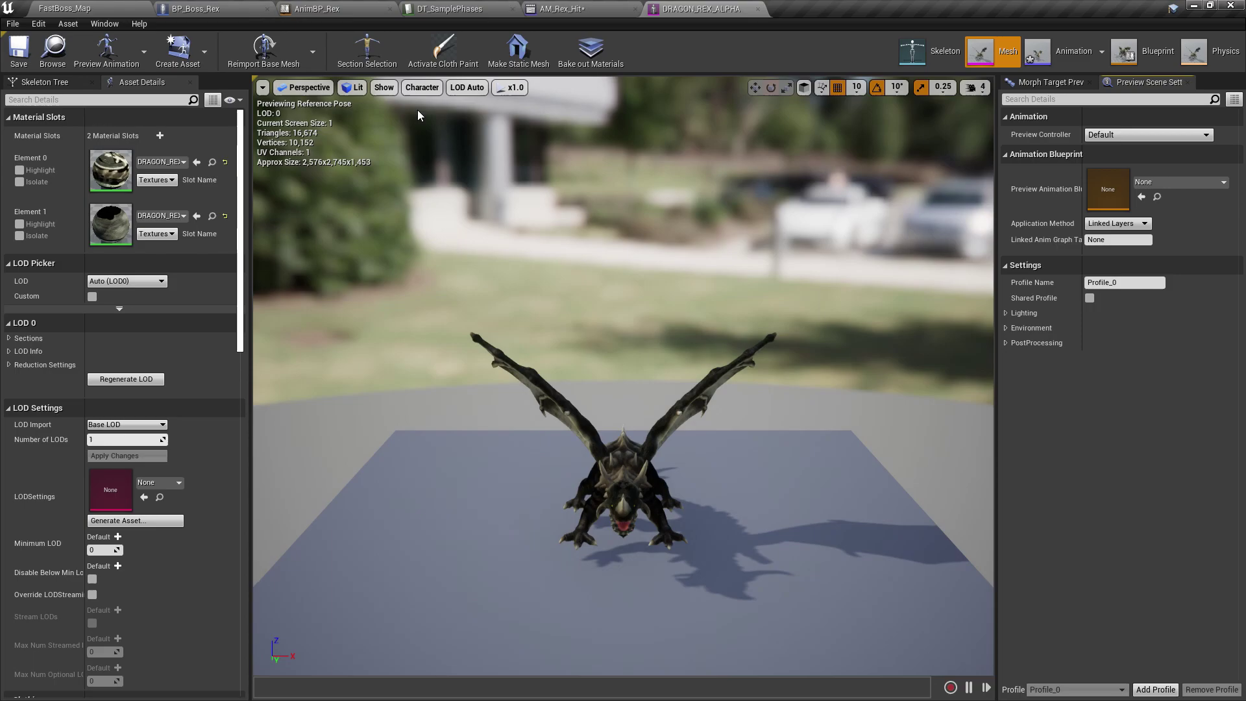
pyautogui.click(934, 56)
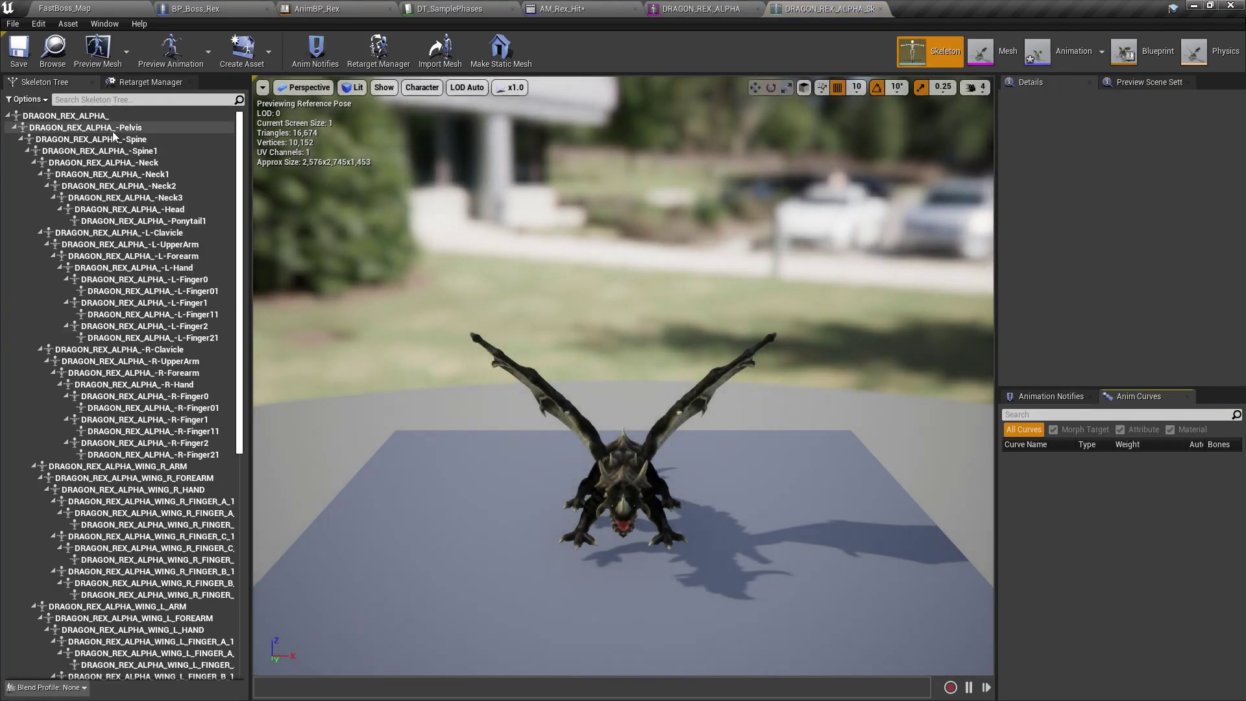
pyautogui.click(73, 126)
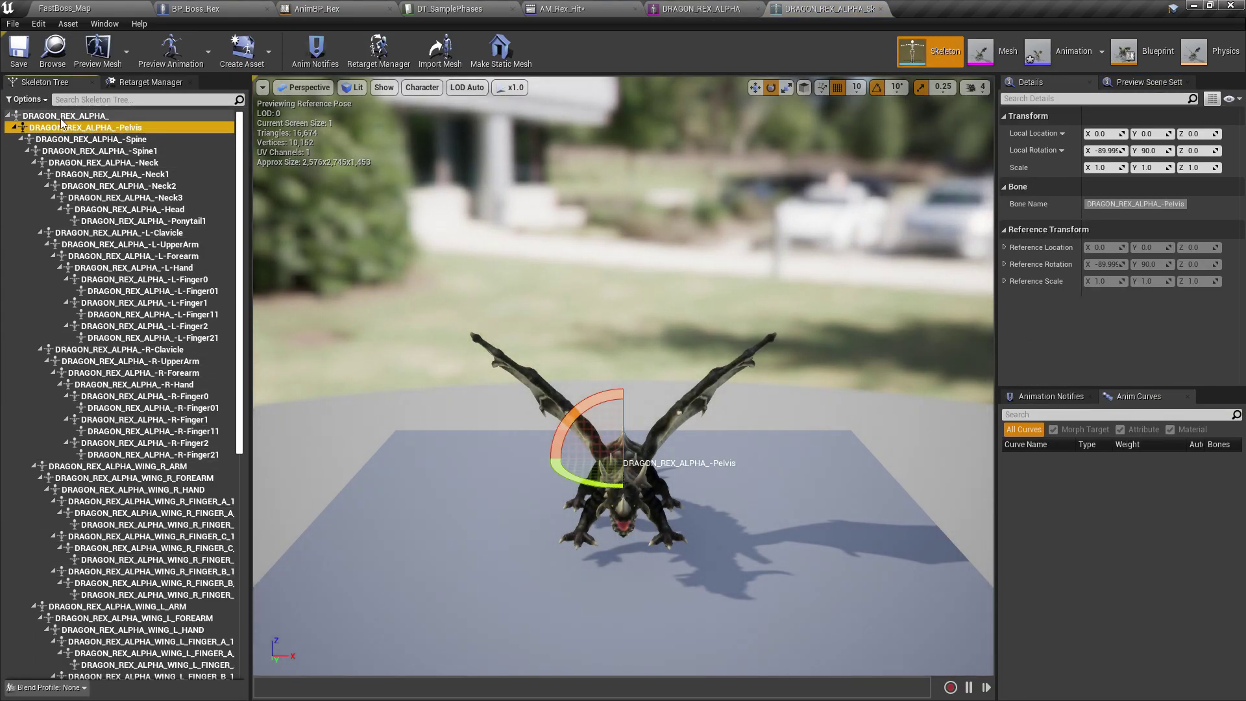
pyautogui.click(82, 116)
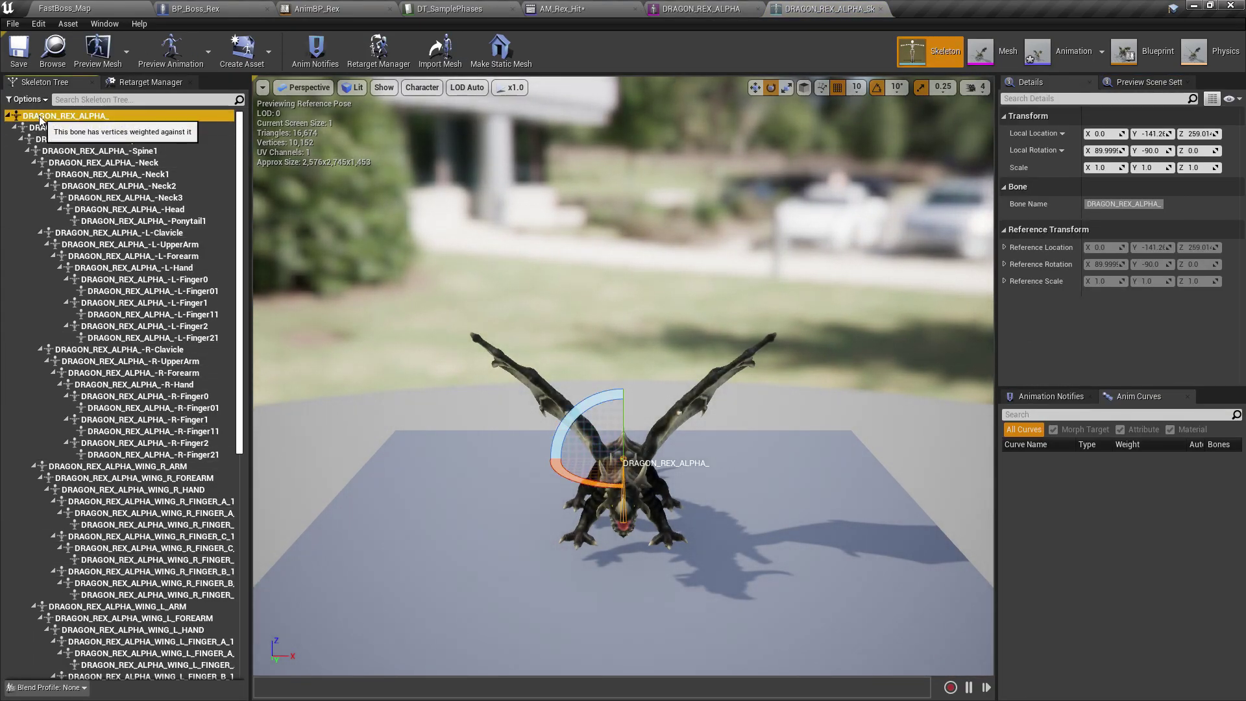
pyautogui.rightClick(86, 120)
pyautogui.click(160, 136)
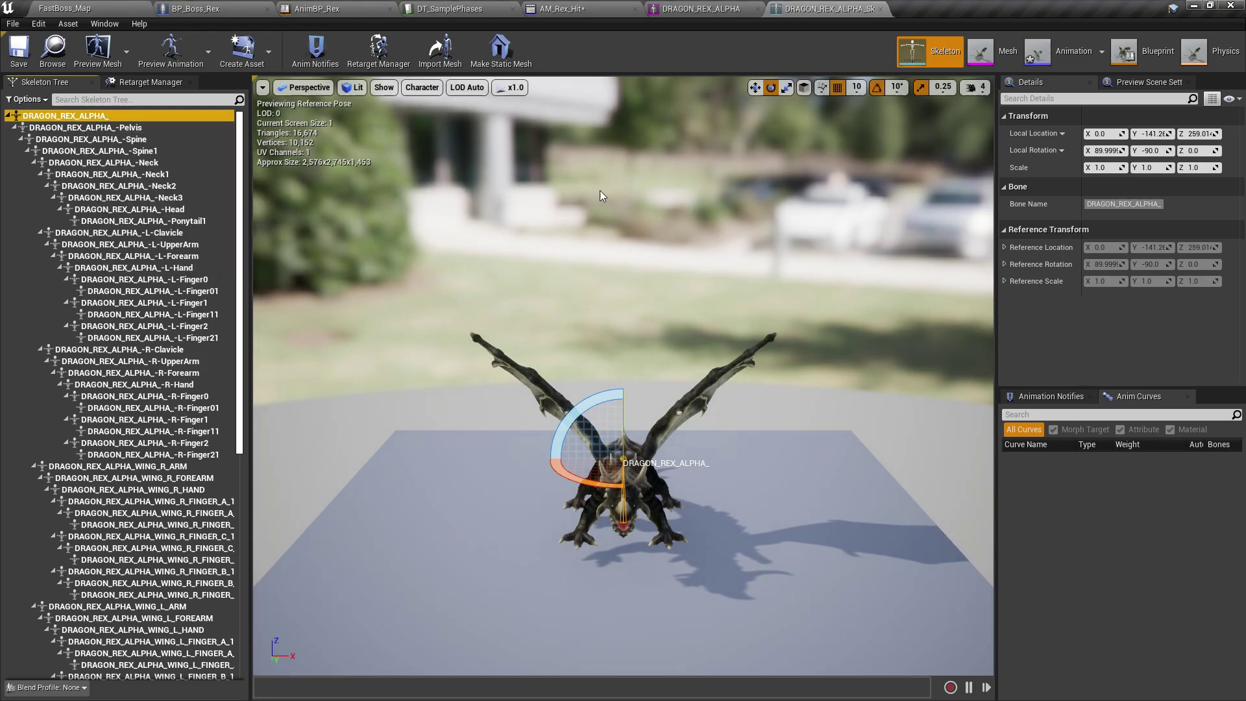
# Step: Set the branch filter Bone Name of the Layered blend per bone node fed by DefaultSlot in AnimBP_Rex to DRAGON_REX_ALPHA_
pyautogui.click(331, 9)
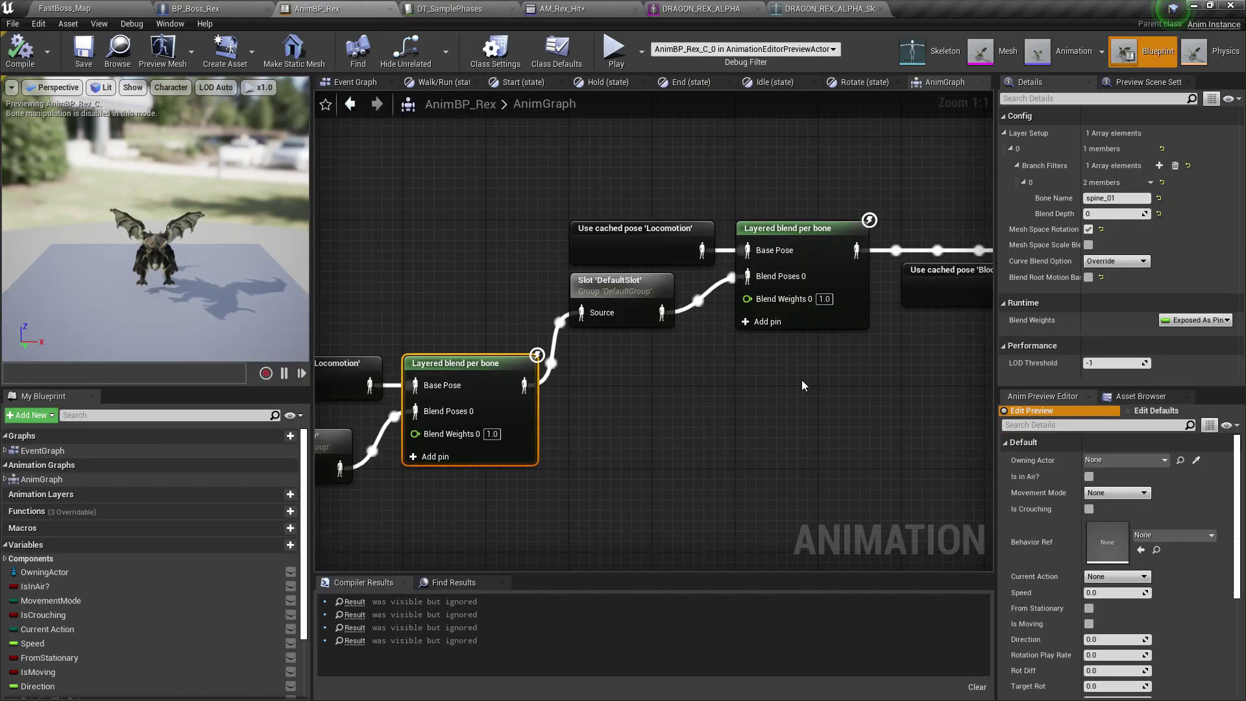
pyautogui.moveTo(801, 381); pyautogui.dragTo(837, 438, button='right')
pyautogui.click(860, 297)
pyautogui.click(1090, 199)
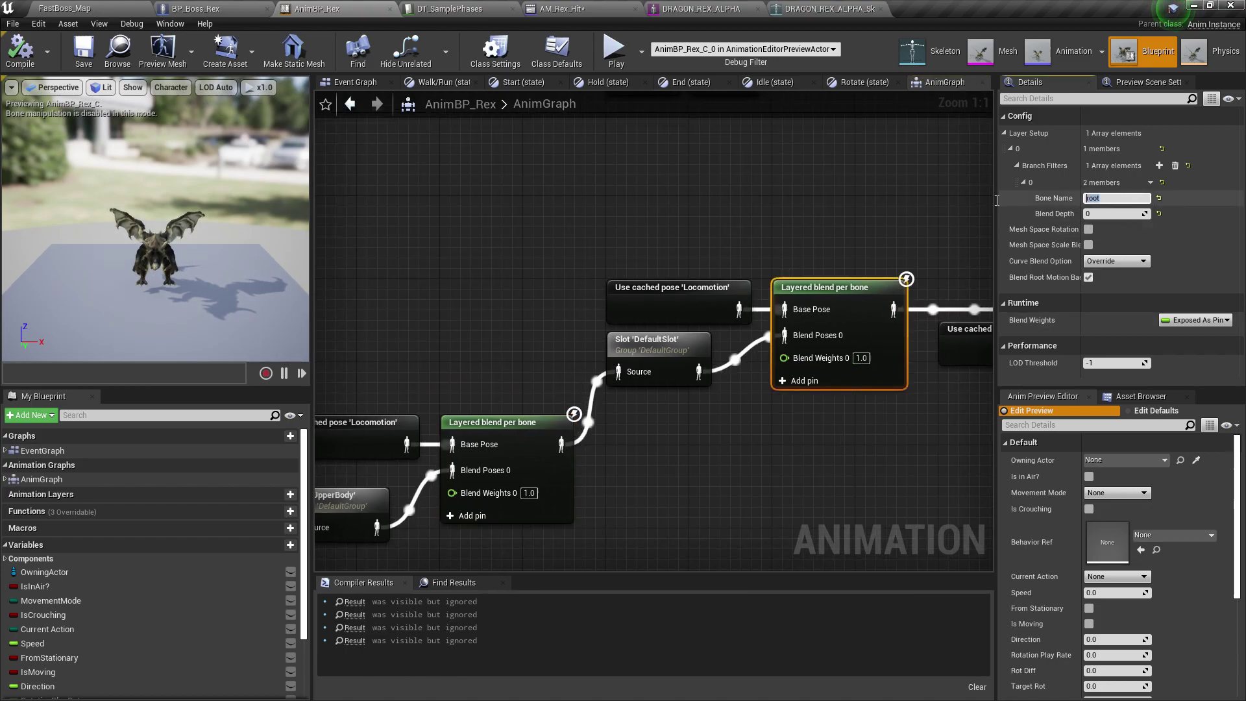
pyautogui.hotkey('ctrl', 'v')
pyautogui.press('Return')
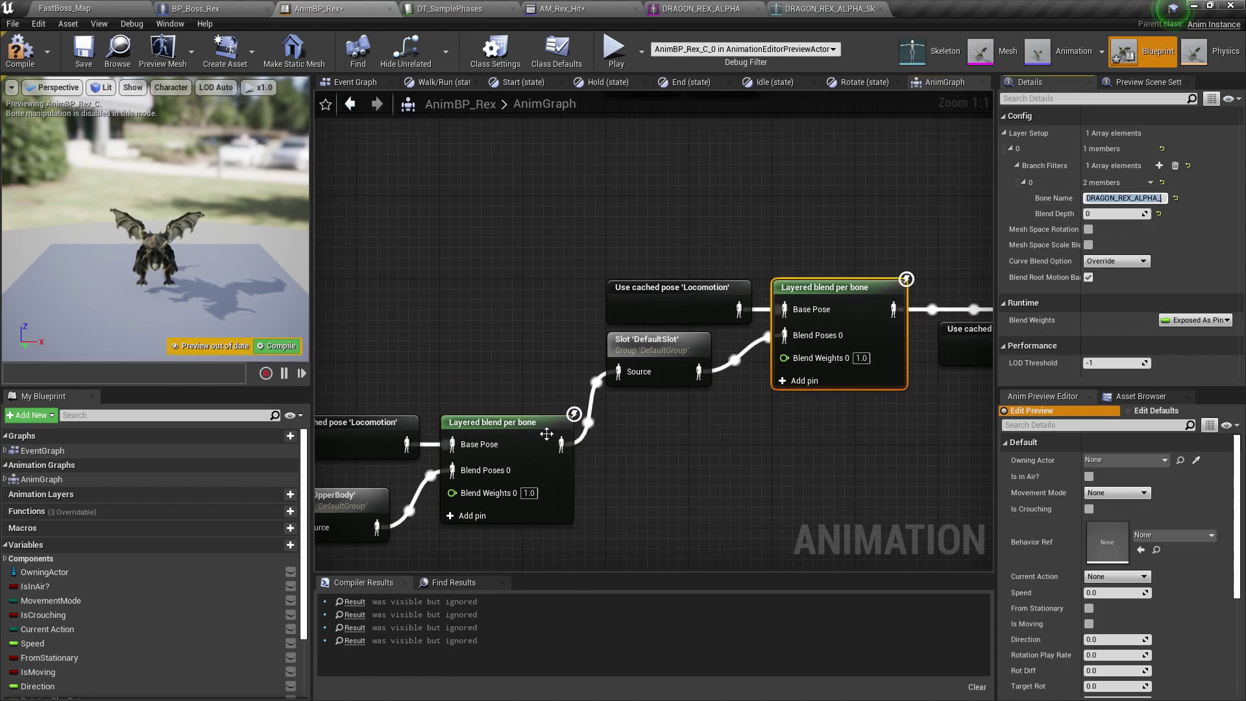
# Step: Set the branch filter Bone Name of the Layered blend per bone node fed by the UpperBody slot to DRAGON_REX_ALPHA_-Spine1 and compile AnimBP_Rex
pyautogui.click(545, 423)
pyautogui.click(837, 8)
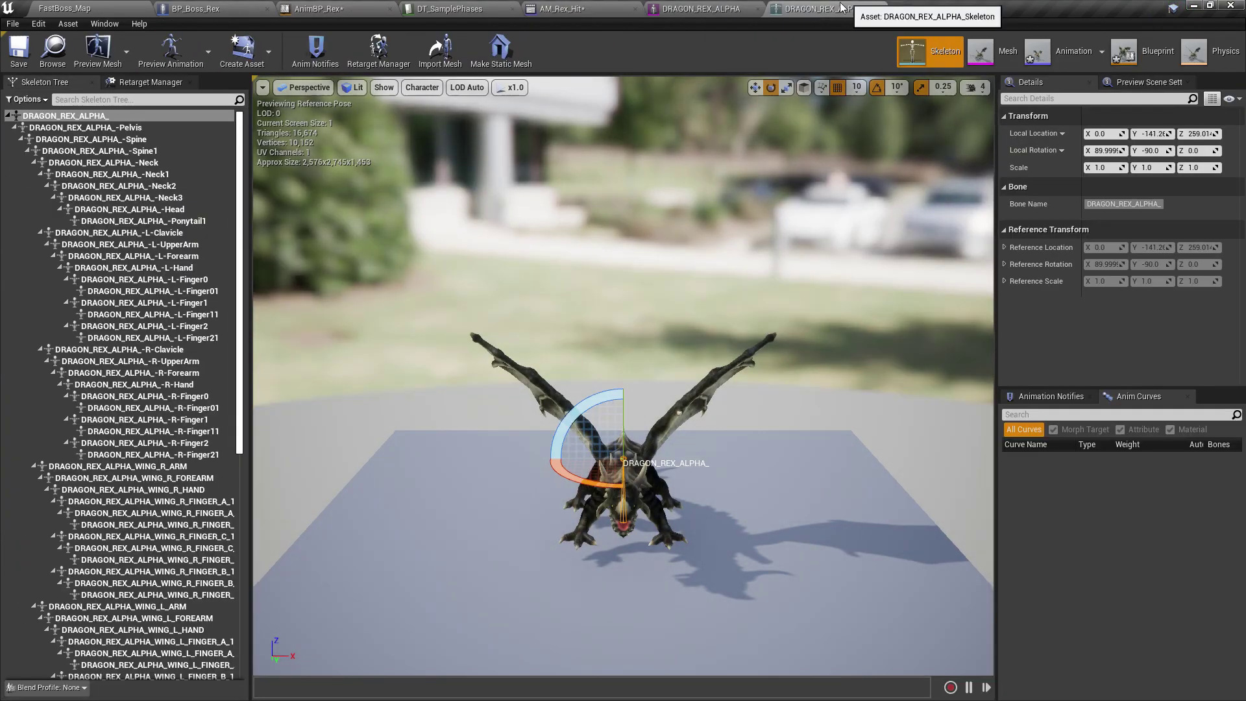
pyautogui.rightClick(161, 154)
pyautogui.click(217, 157)
pyautogui.click(332, 8)
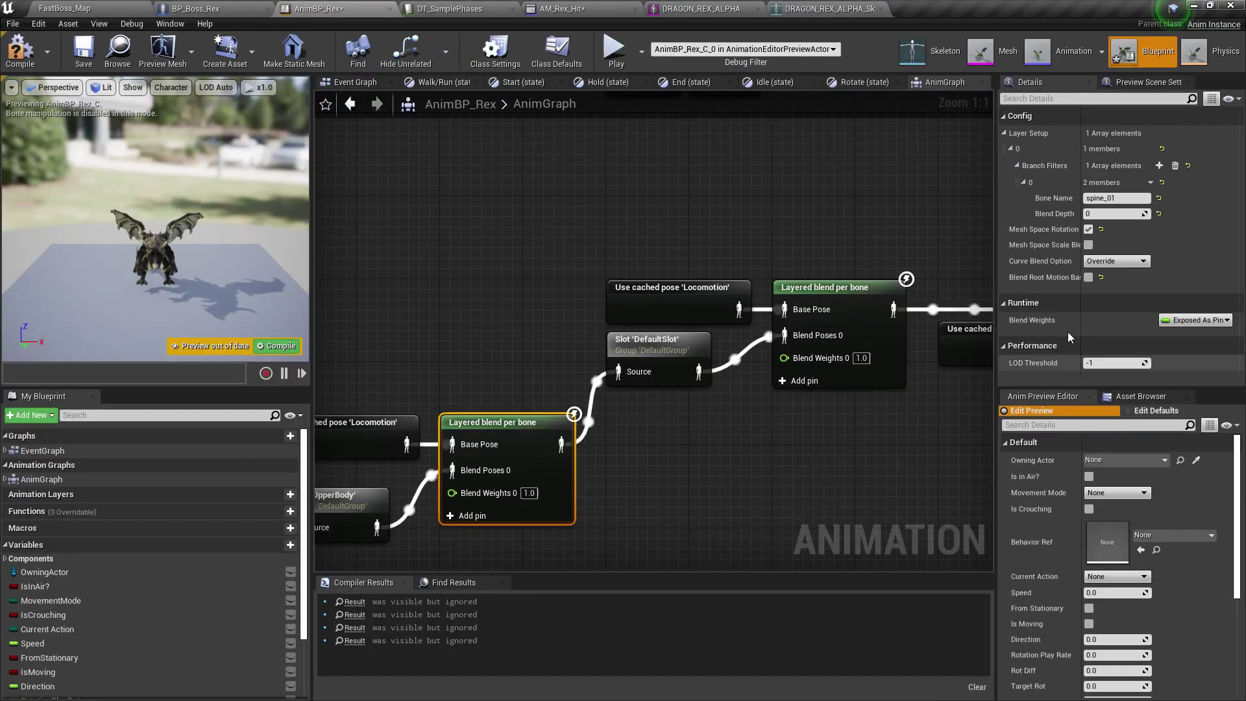
pyautogui.moveTo(1126, 198); pyautogui.dragTo(1010, 200)
pyautogui.hotkey('ctrl', 'v')
pyautogui.press('Return')
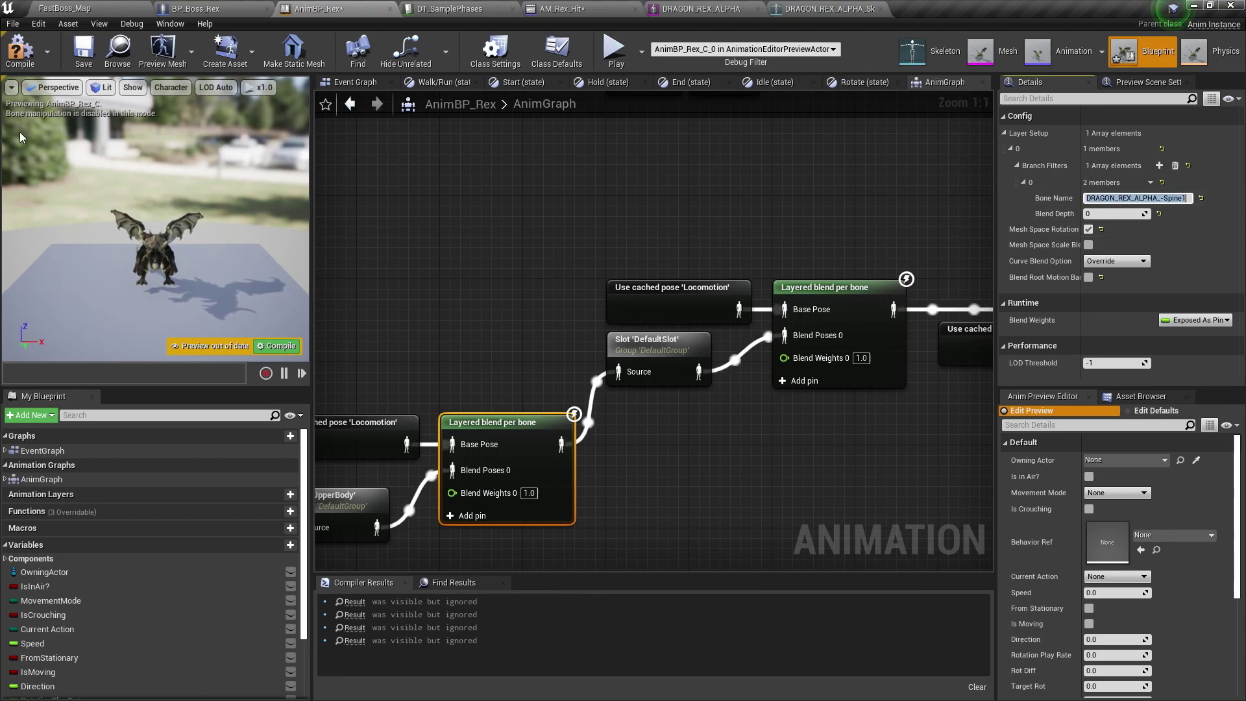
pyautogui.click(20, 50)
# Step: Set the PhaseID of phase 0 in BP_Boss_Rex's Boss Behavior component to Rex_01 and compile the blueprint
pyautogui.click(65, 8)
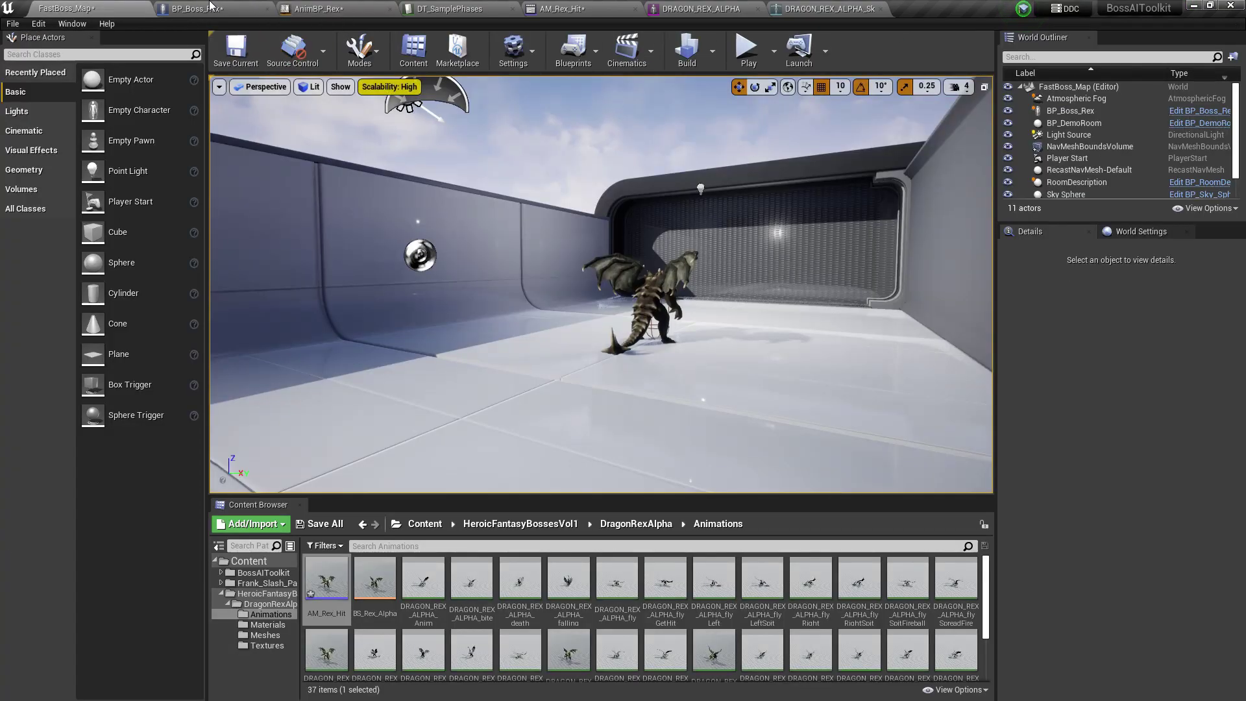
pyautogui.click(238, 8)
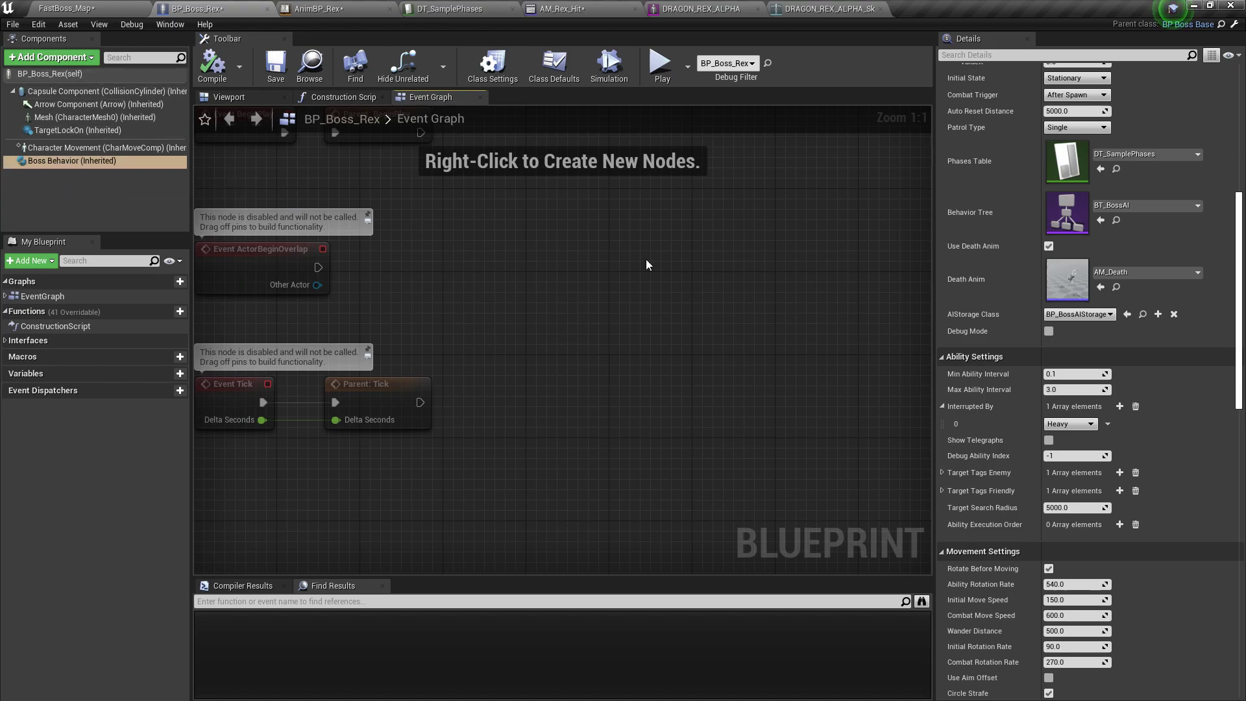
pyautogui.scroll(4, 1094, 430)
pyautogui.scroll(1, 1094, 430)
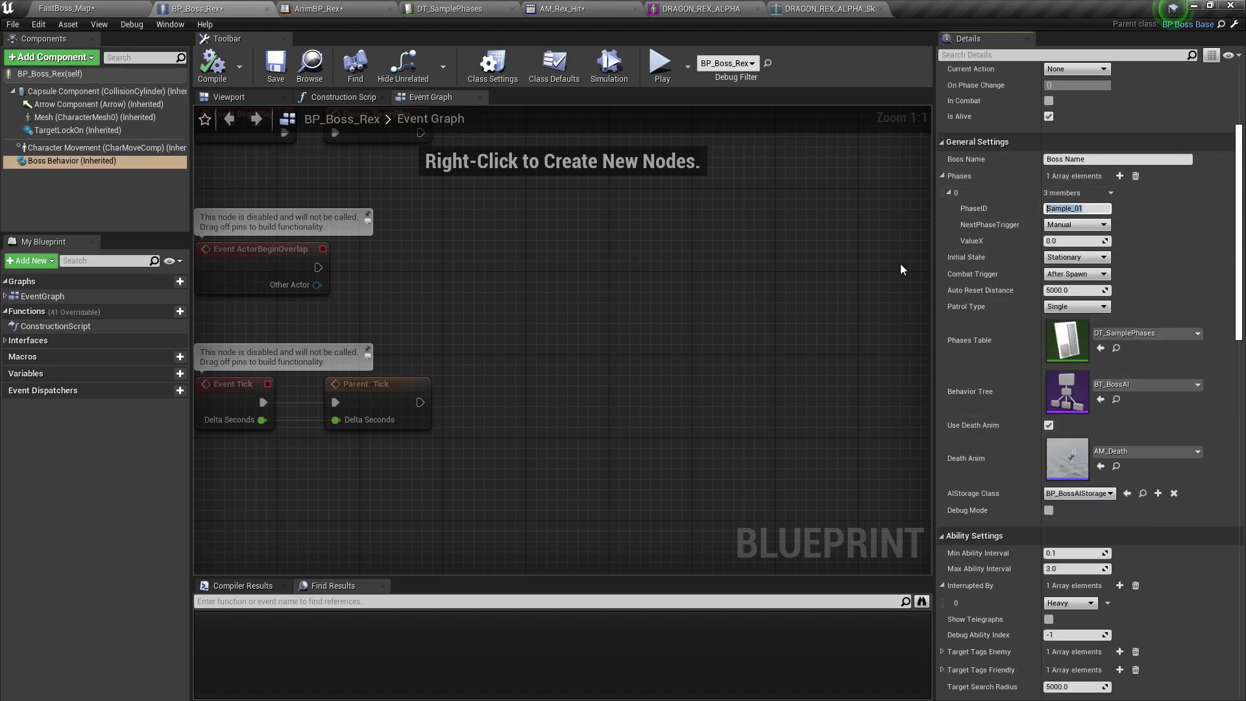
pyautogui.write('Rex_01')
pyautogui.press('Return')
pyautogui.click(214, 65)
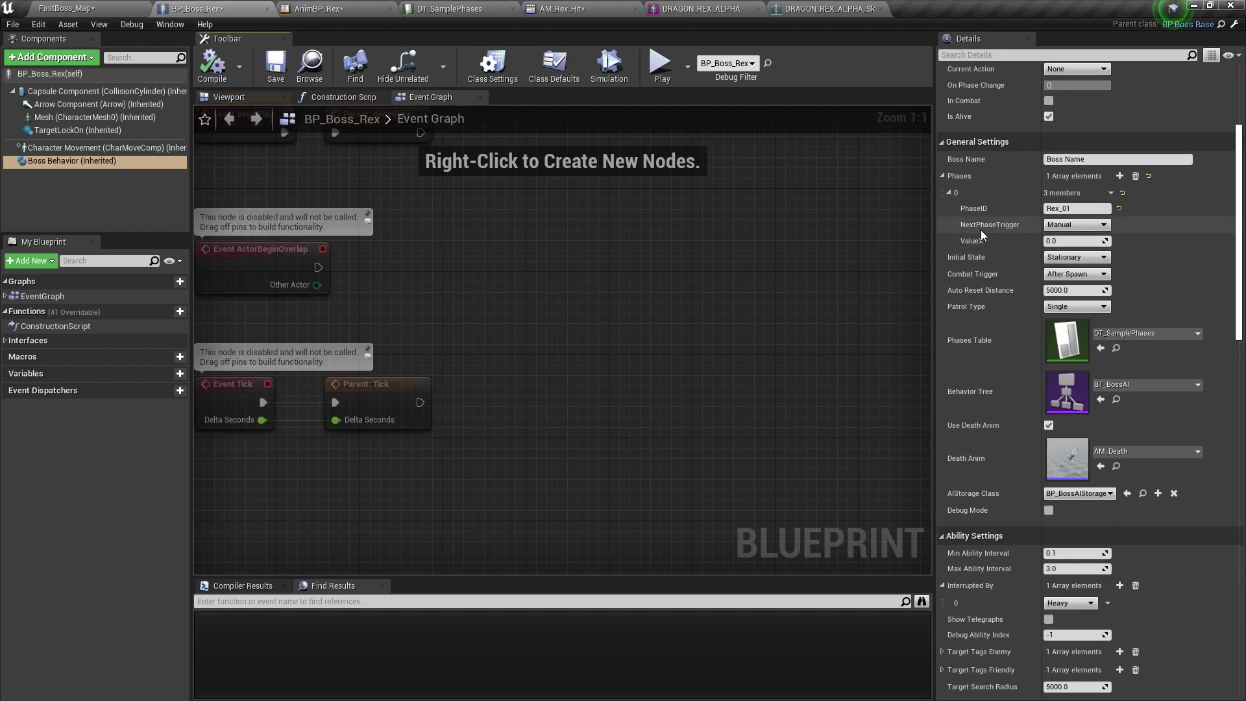
# Step: Play FastBoss_Map, run to the dragon and strike it to test its hit reaction, and stop the session
pyautogui.click(475, 7)
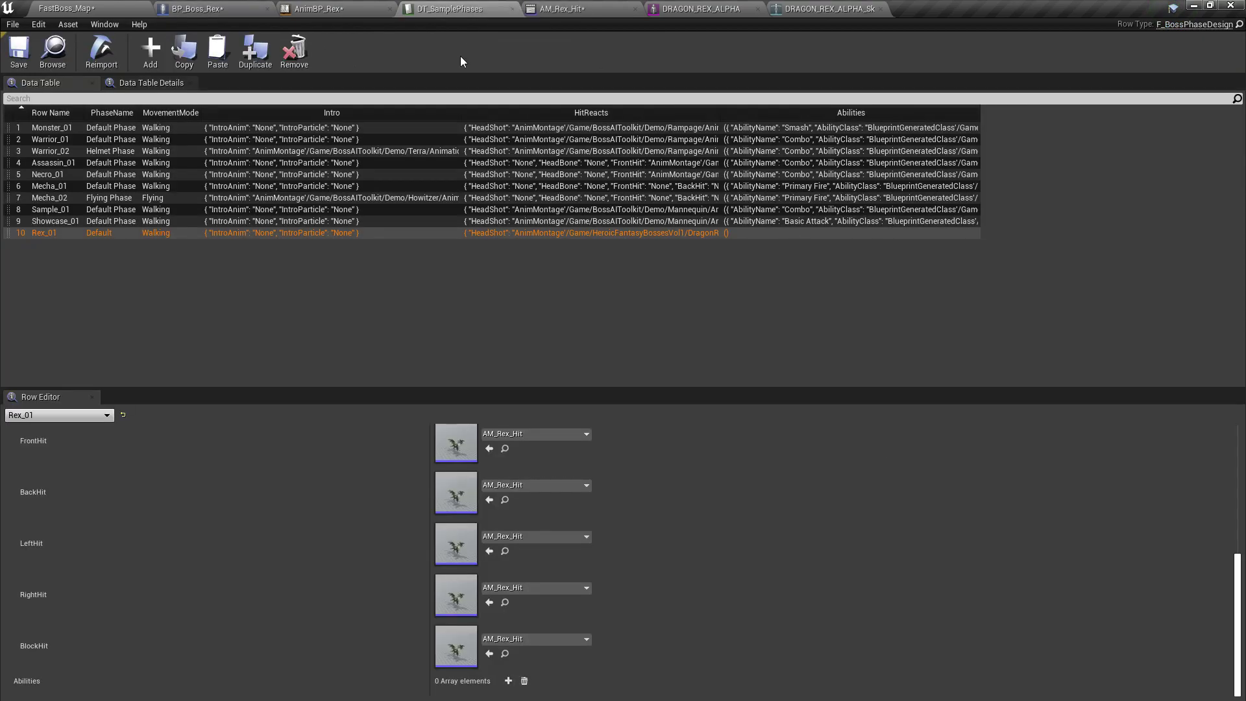
pyautogui.click(107, 6)
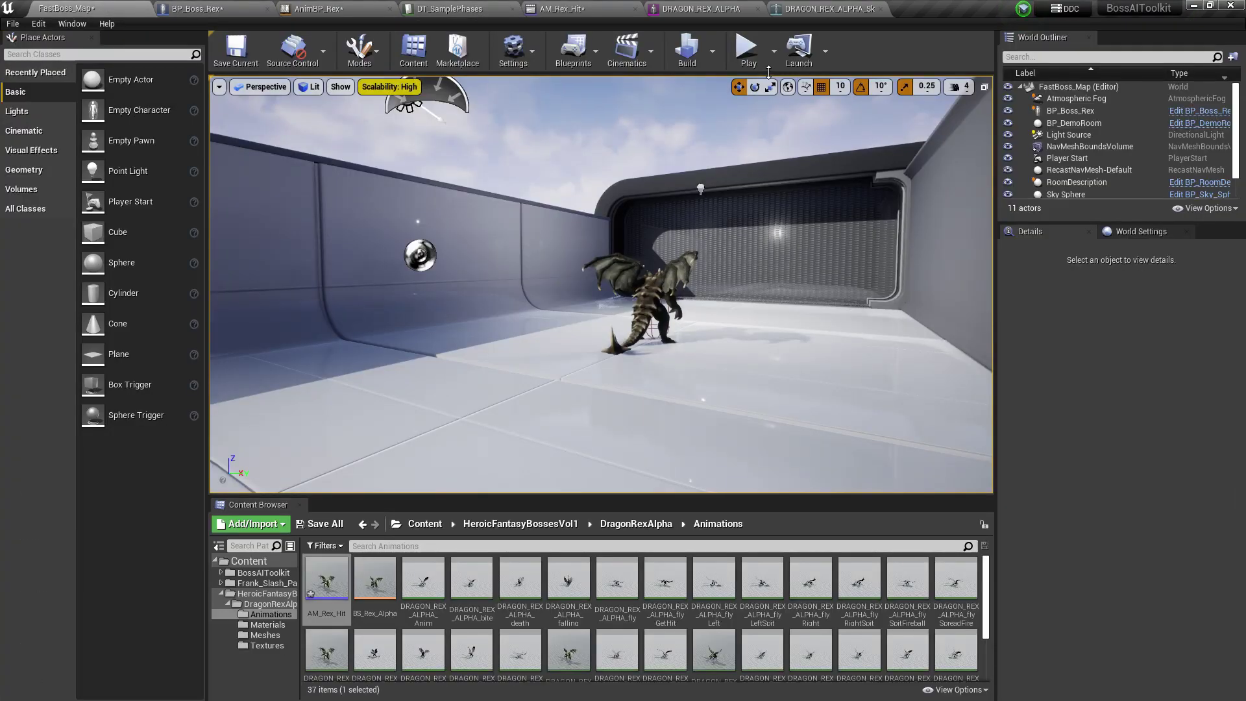
pyautogui.hotkey('alt', 'p')
pyautogui.press('w')
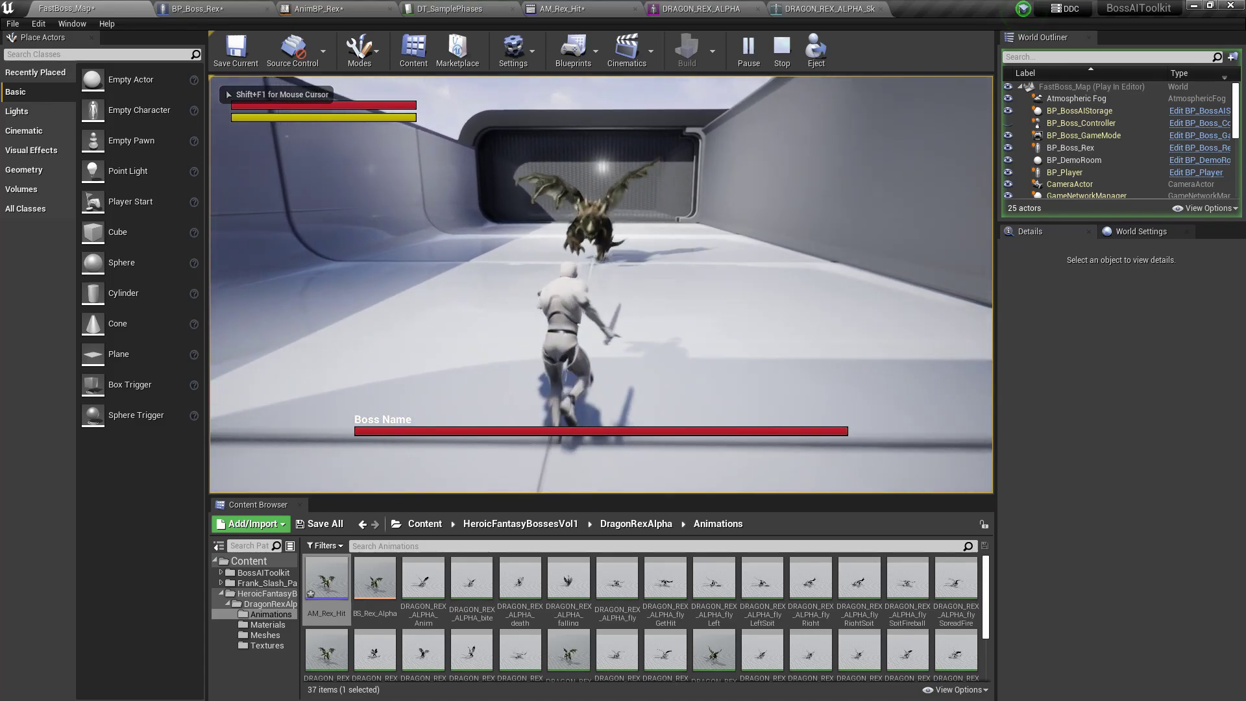
pyautogui.click(601, 284)
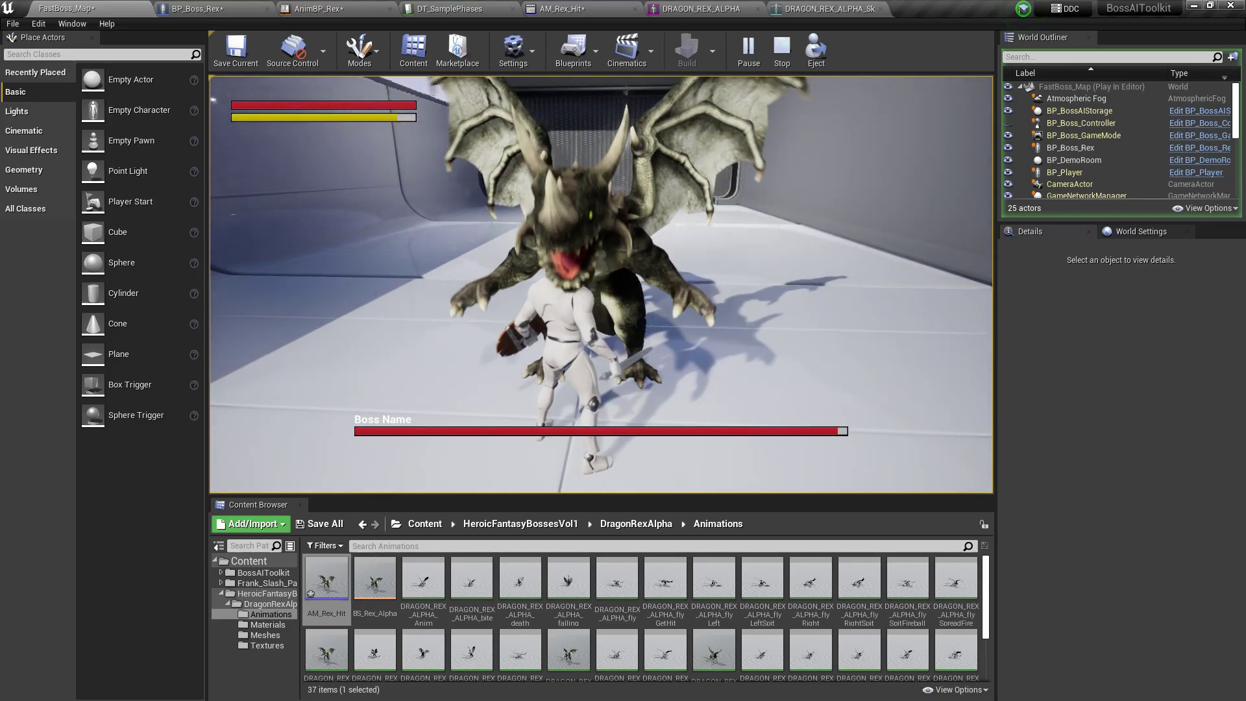
pyautogui.click(601, 284)
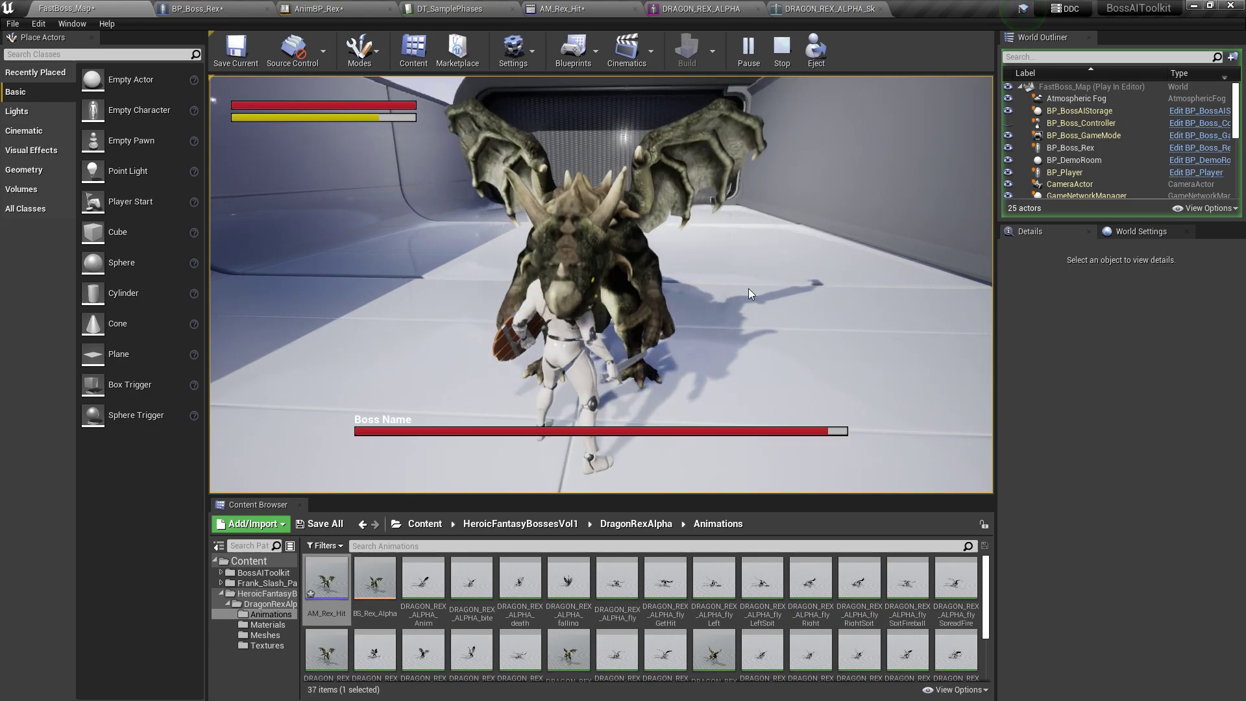
pyautogui.press('Escape')
# Step: Set the Play Rate of the DRAGON_REX_ALPHA_getHitFront segment in the AM_Rex_Hit montage to 2
pyautogui.click(563, 10)
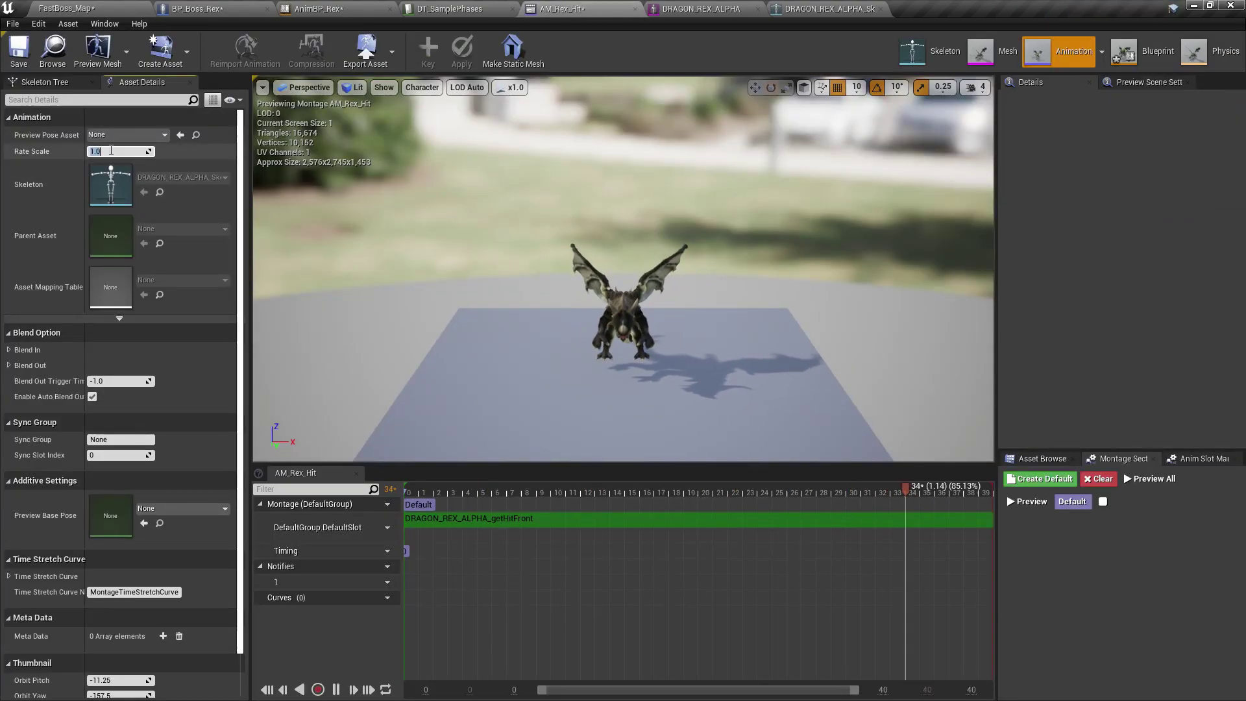
pyautogui.click(552, 519)
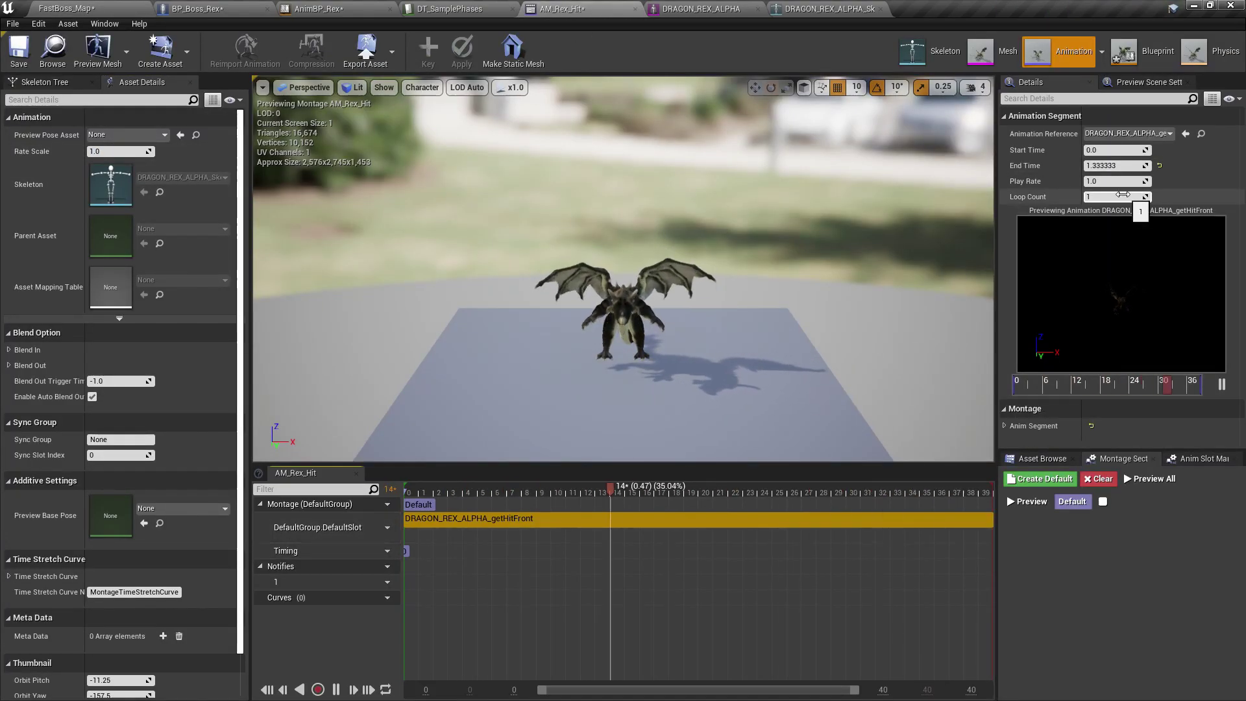
pyautogui.click(1118, 182)
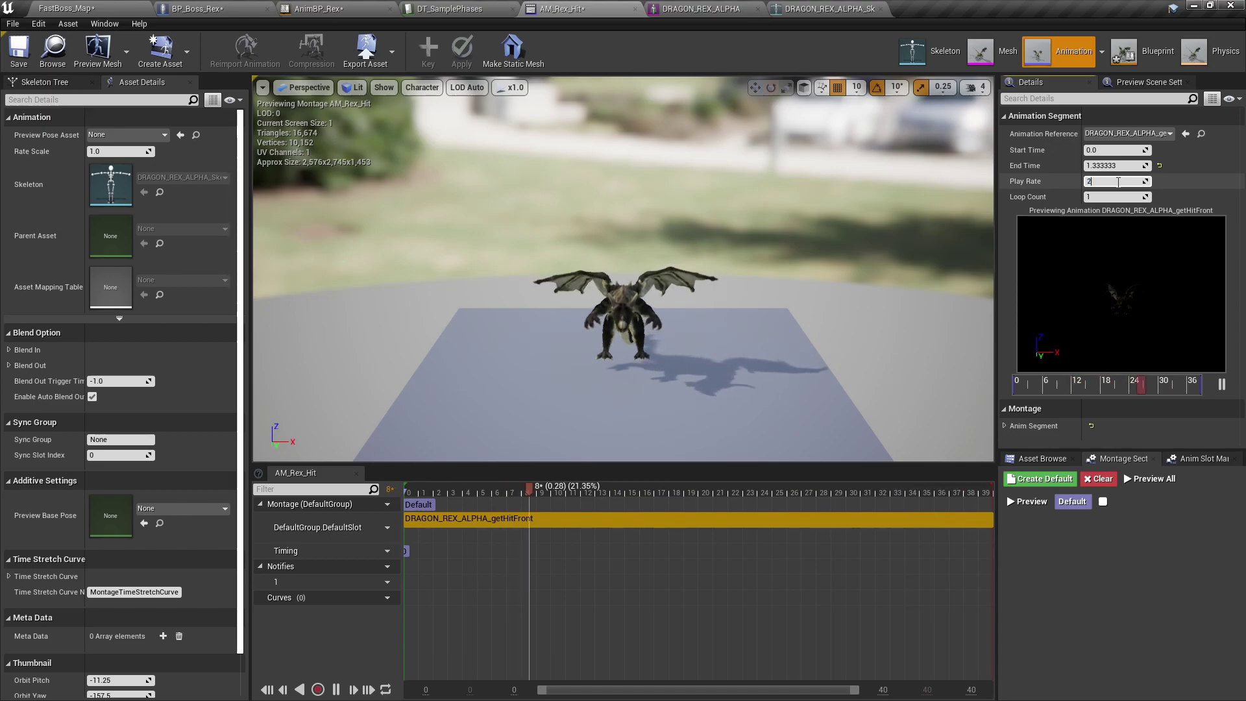
pyautogui.write('2')
pyautogui.press('Return')
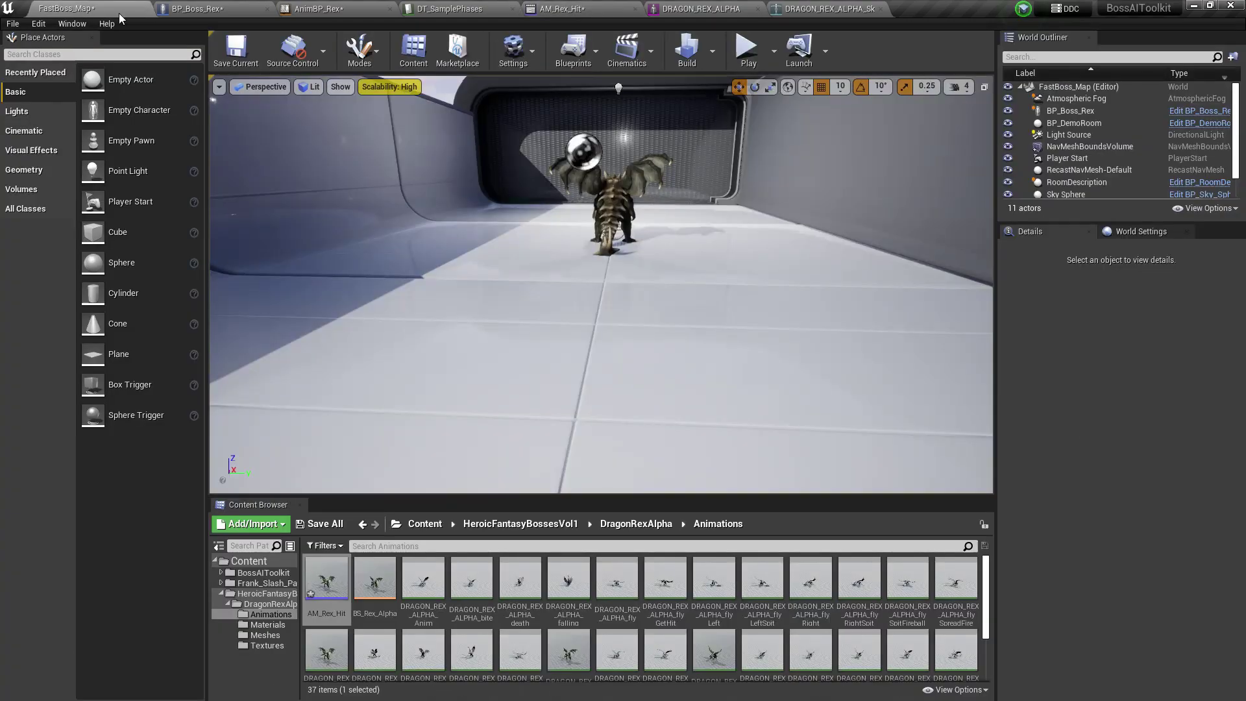
# Step: Play FastBoss_Map again, strike the dragon to check the faster hit reaction, and stop the session
pyautogui.click(117, 11)
pyautogui.click(748, 51)
pyautogui.press('w')
pyautogui.press('w')
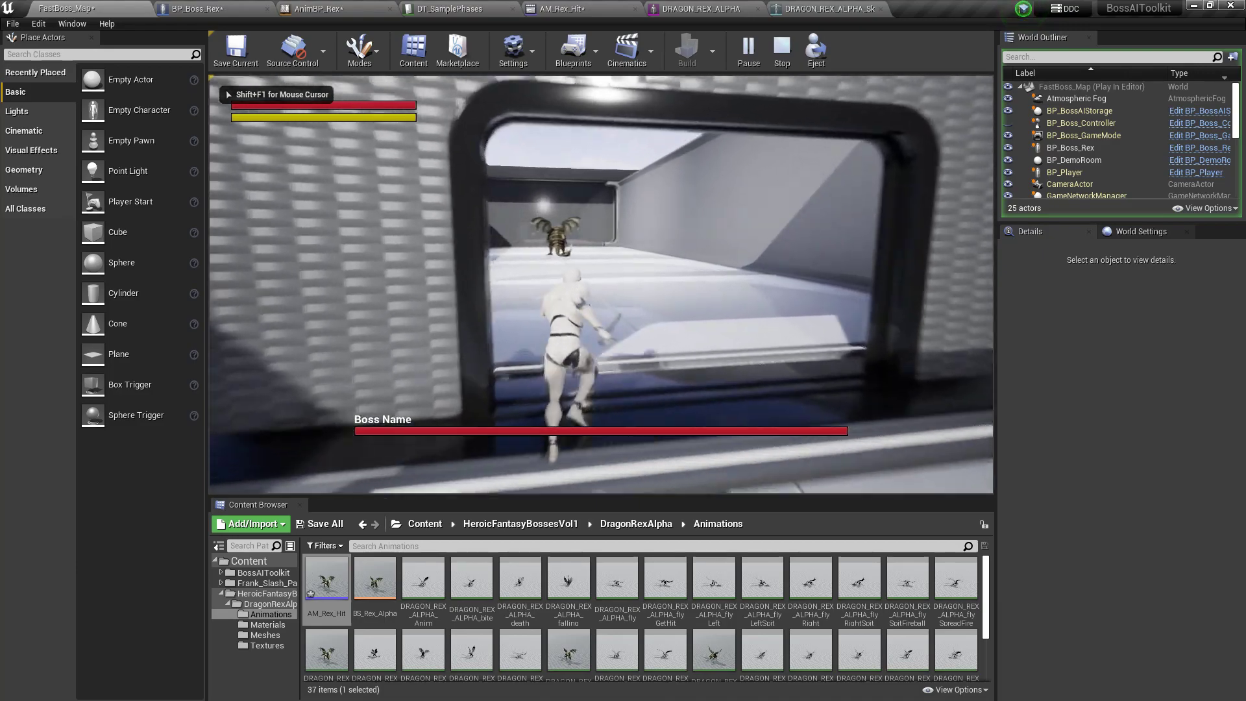
pyautogui.press('w')
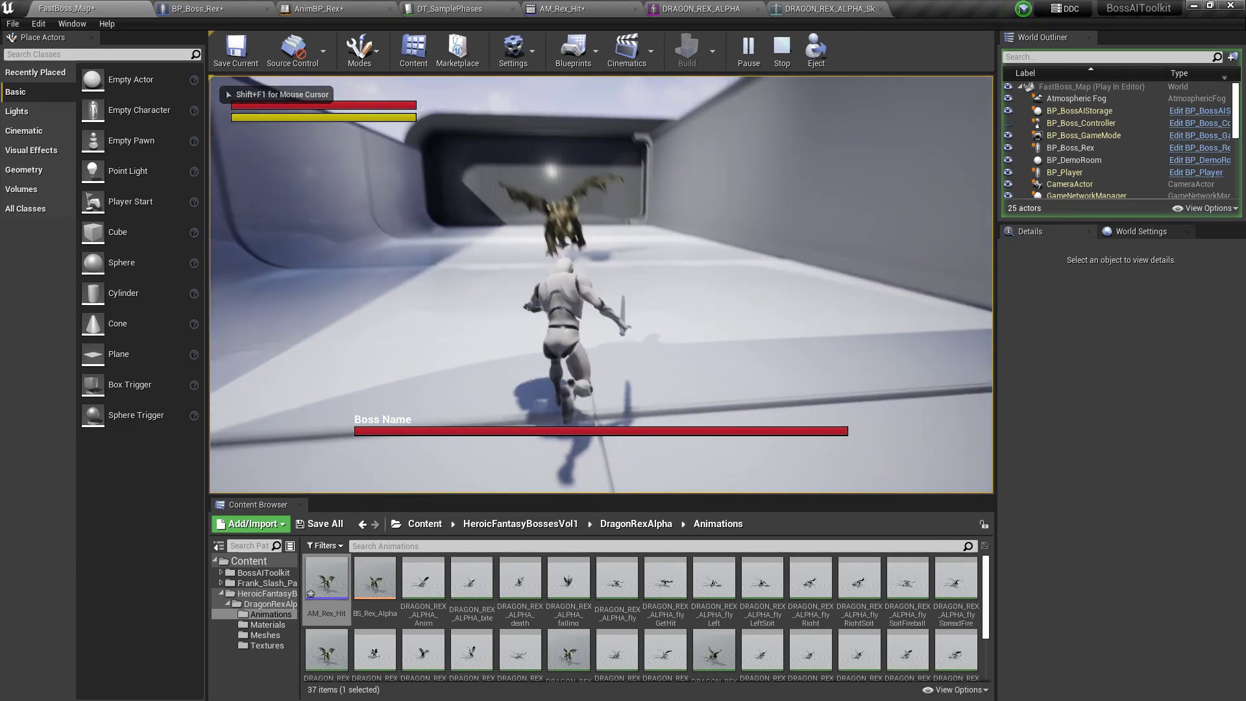
pyautogui.click(600, 284)
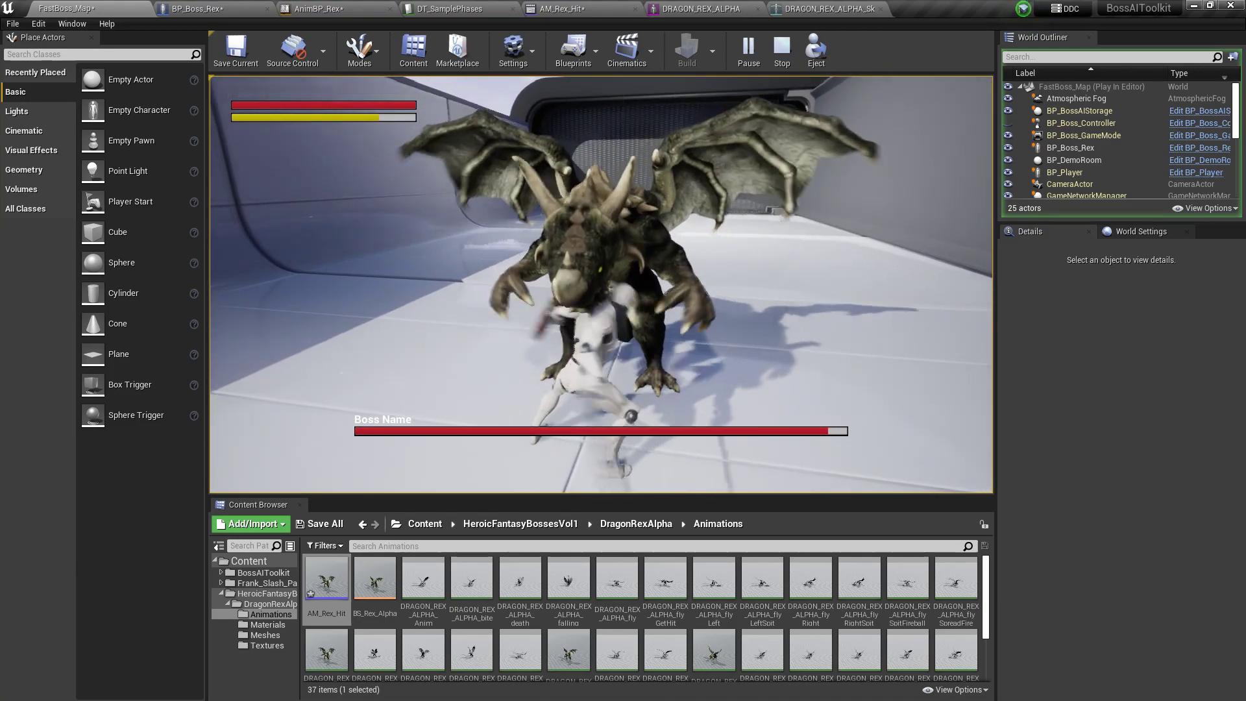
pyautogui.click(601, 284)
pyautogui.press('Escape')
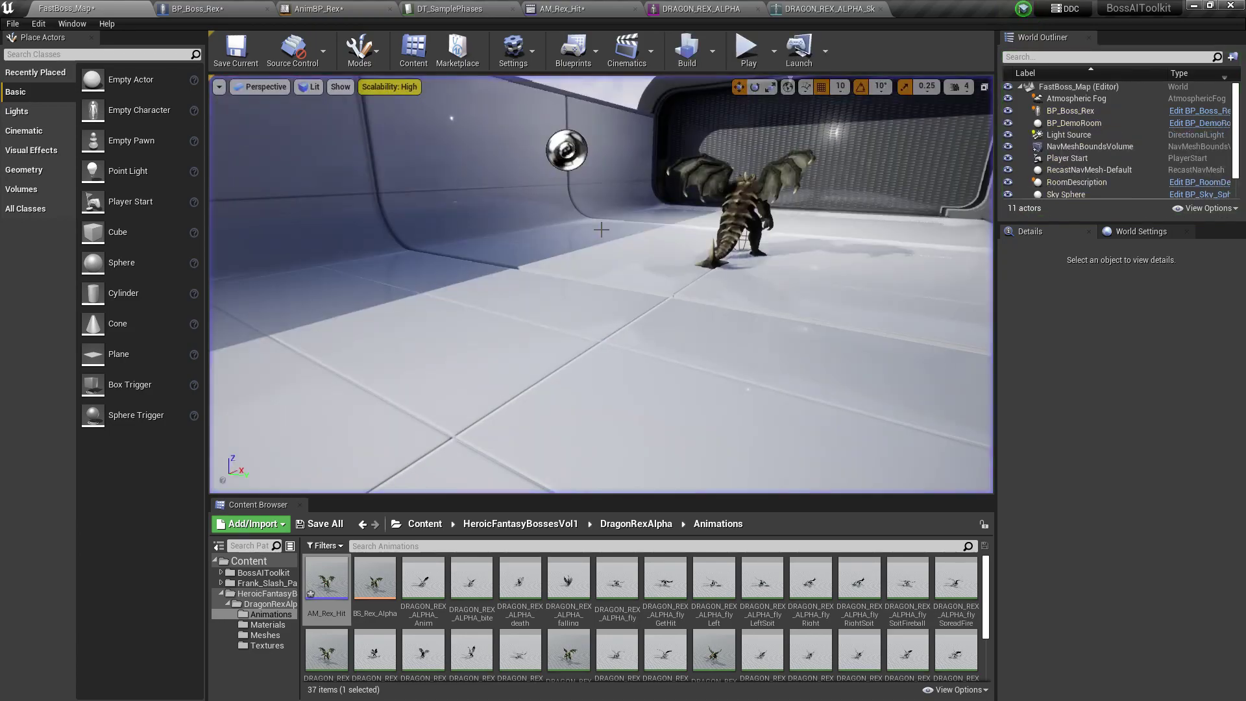
pyautogui.moveTo(686, 299); pyautogui.dragTo(716, 371)
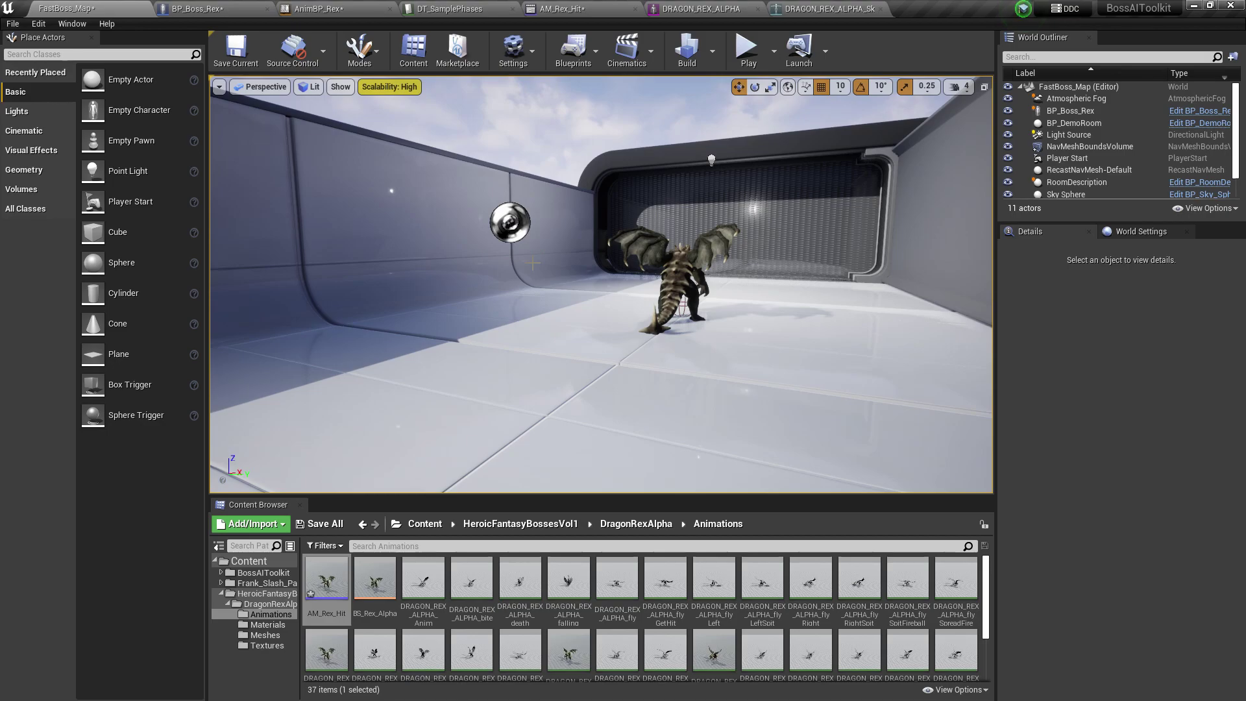
# Step: Add an ability to row Rex_01 in DT_SamplePhases, named Area Attack with ability class BP_Ability_Area
pyautogui.click(496, 6)
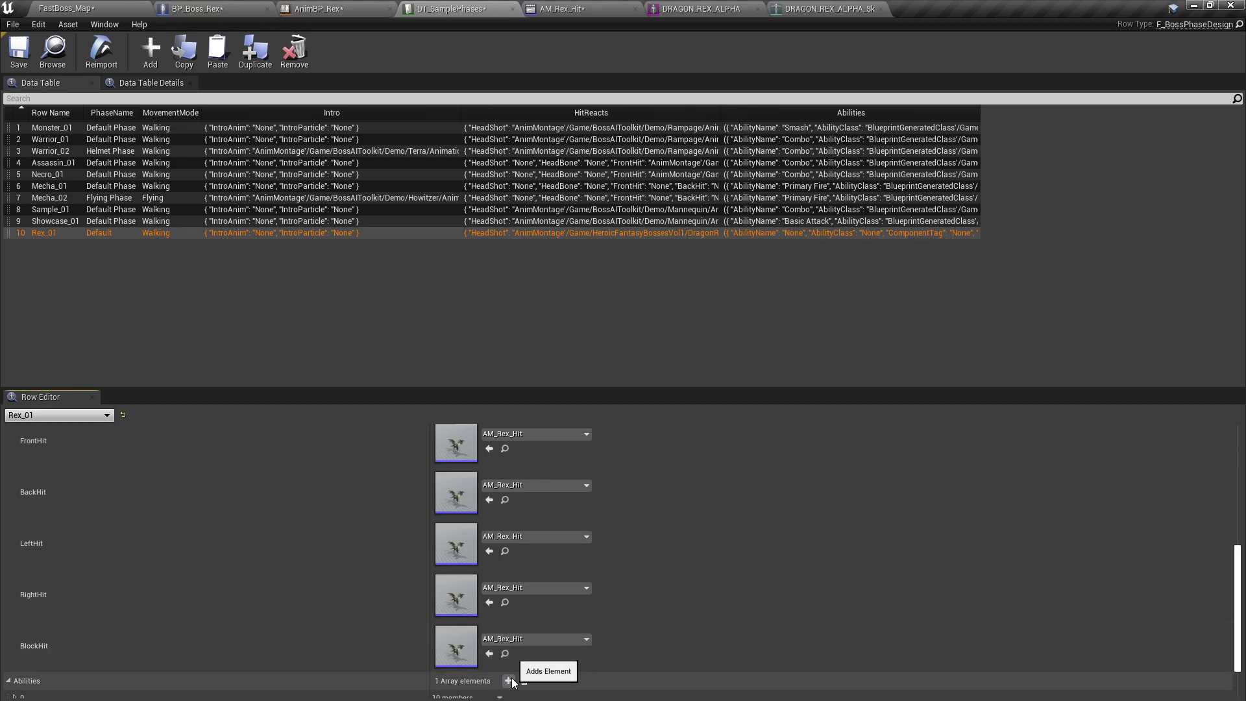
pyautogui.scroll(-1, 389, 623)
pyautogui.click(15, 681)
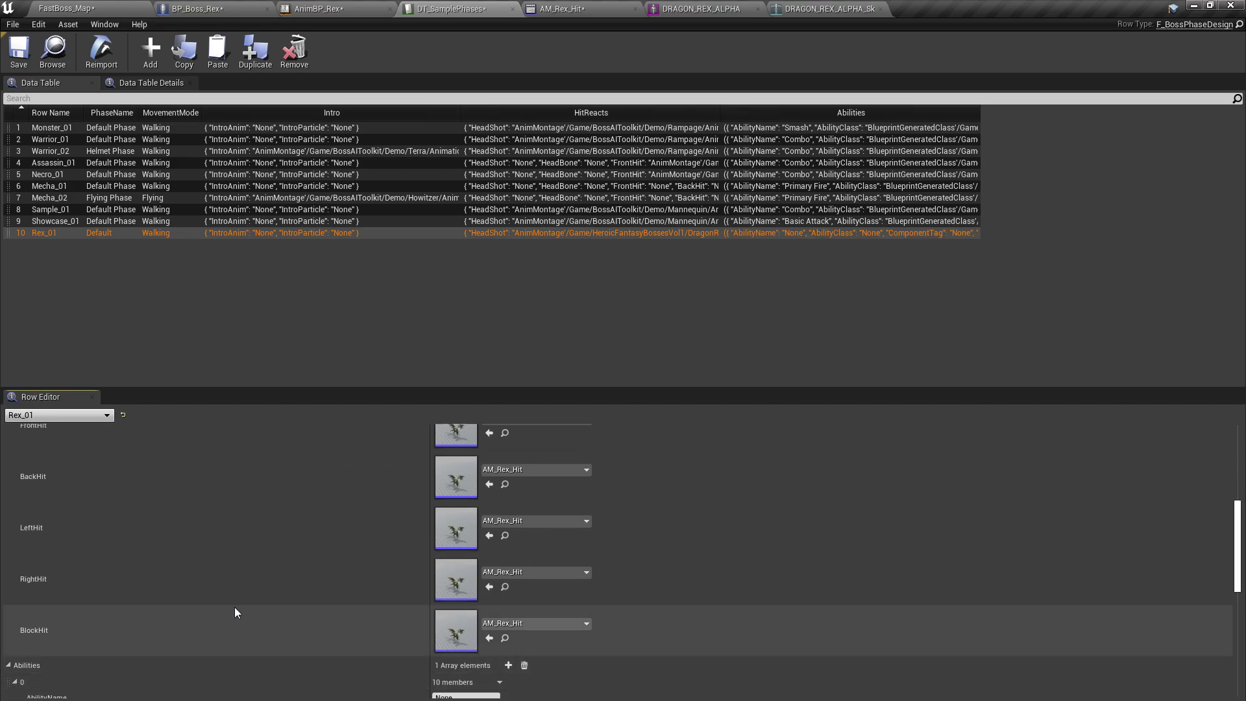
pyautogui.scroll(-3, 235, 613)
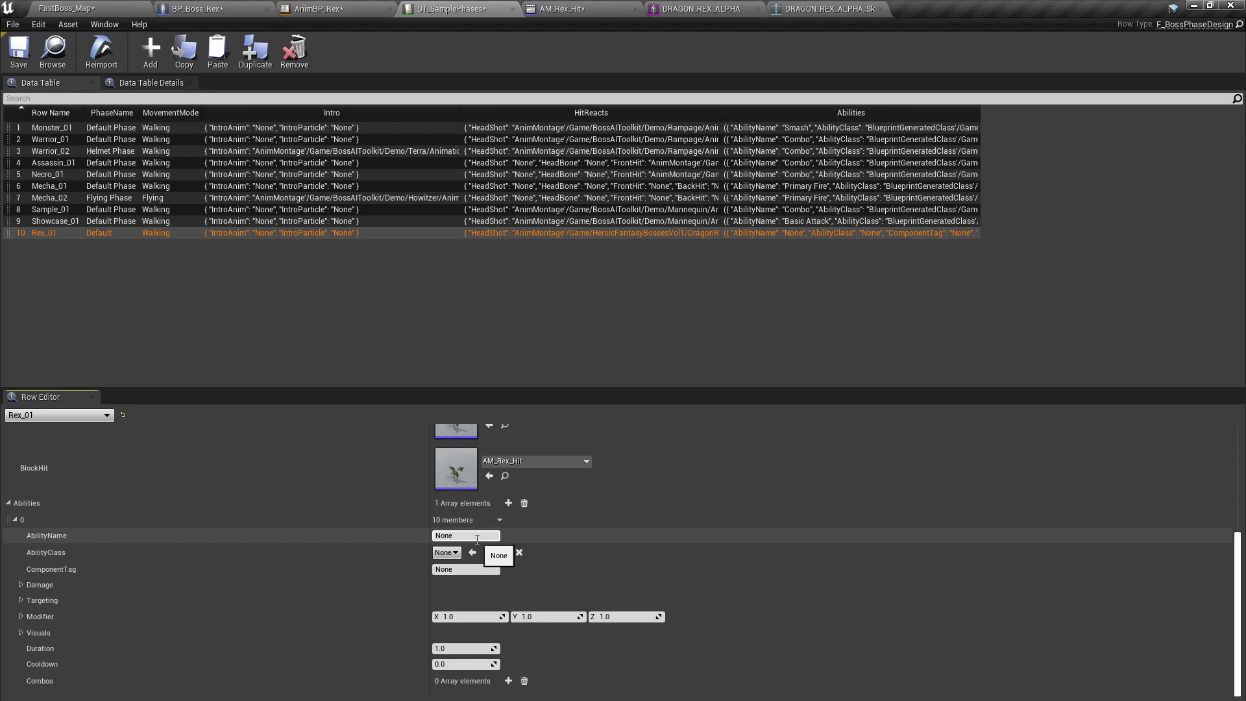
pyautogui.write('Area Attack')
pyautogui.press('Return')
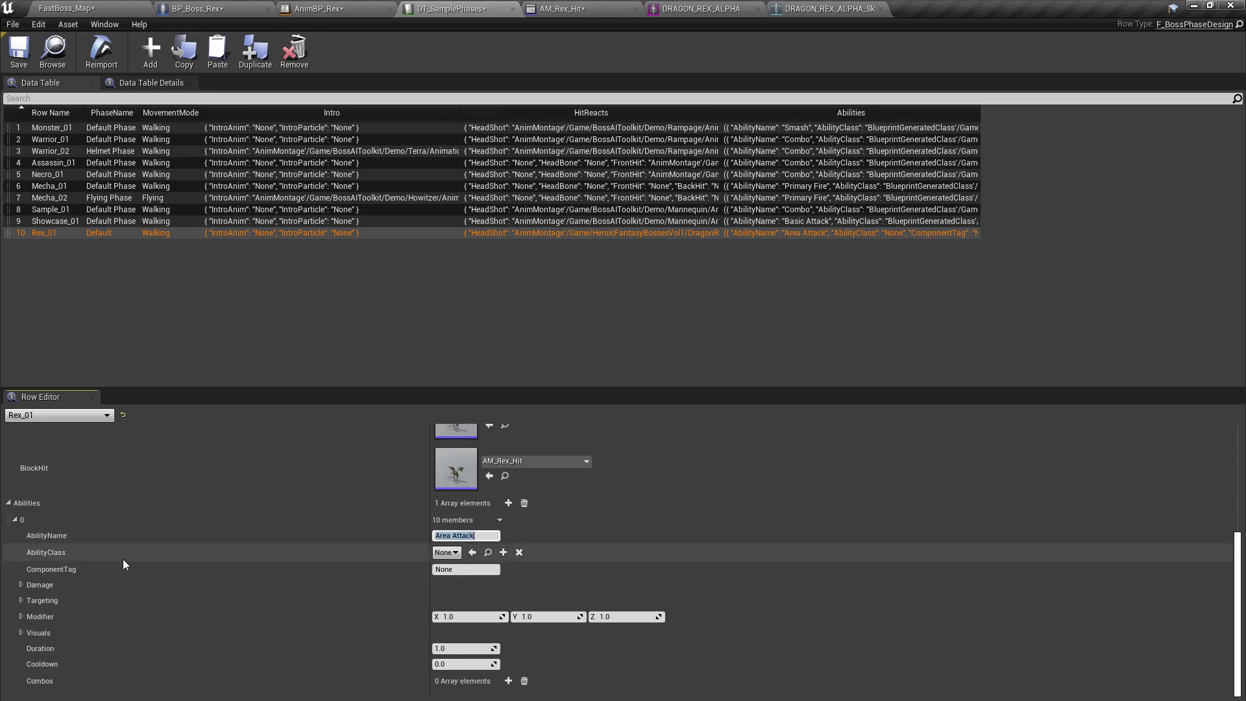
pyautogui.click(442, 553)
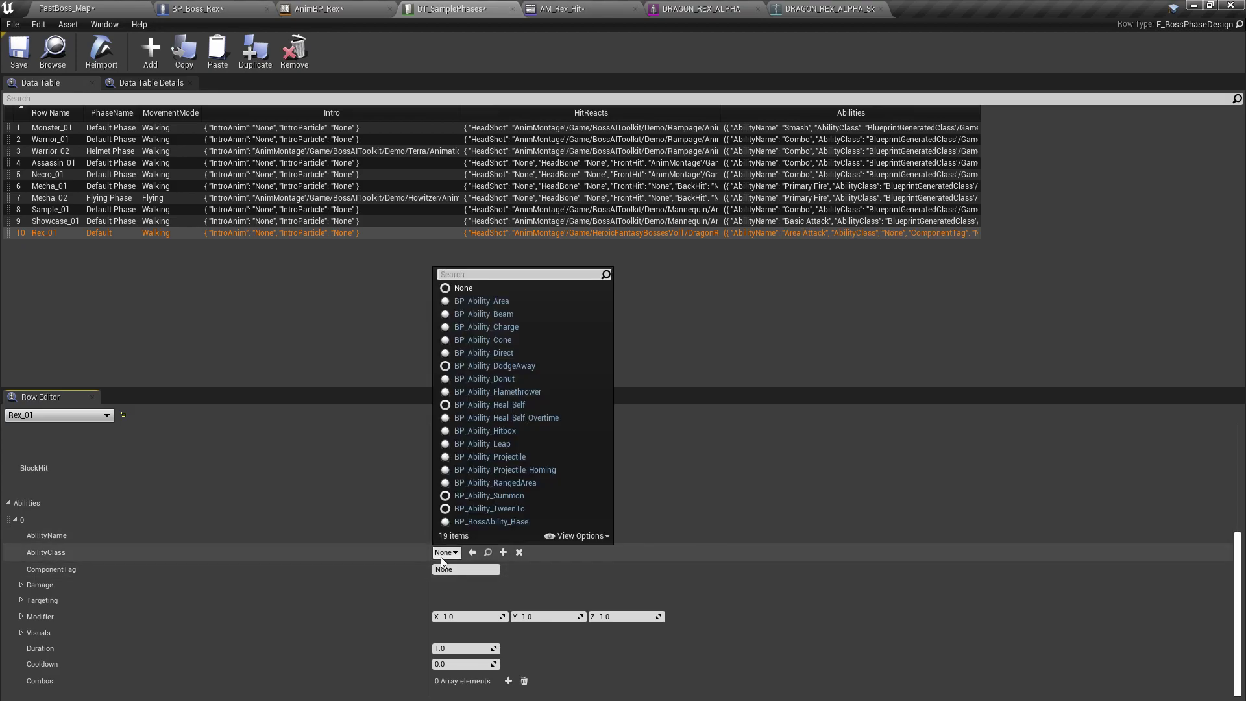
pyautogui.click(495, 301)
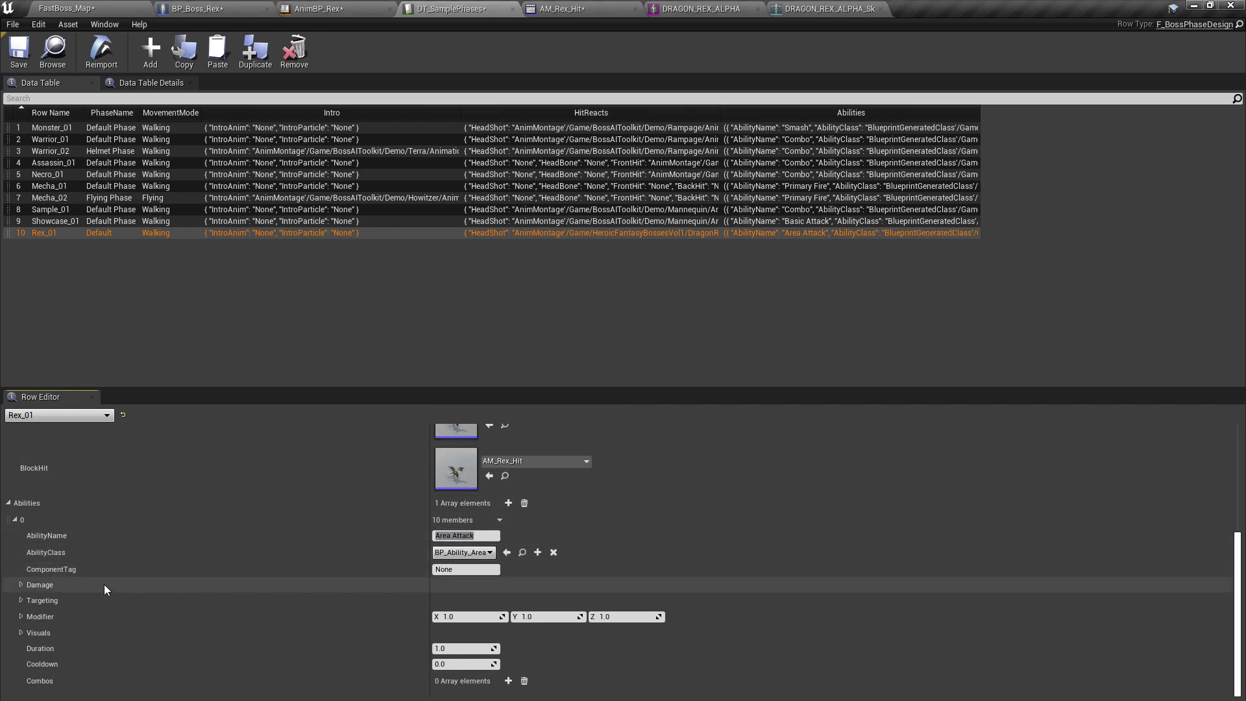
# Step: Expand the Damage, Targeting and Modifier settings of the Area Attack ability and set its Modifier X to 300
pyautogui.click(21, 585)
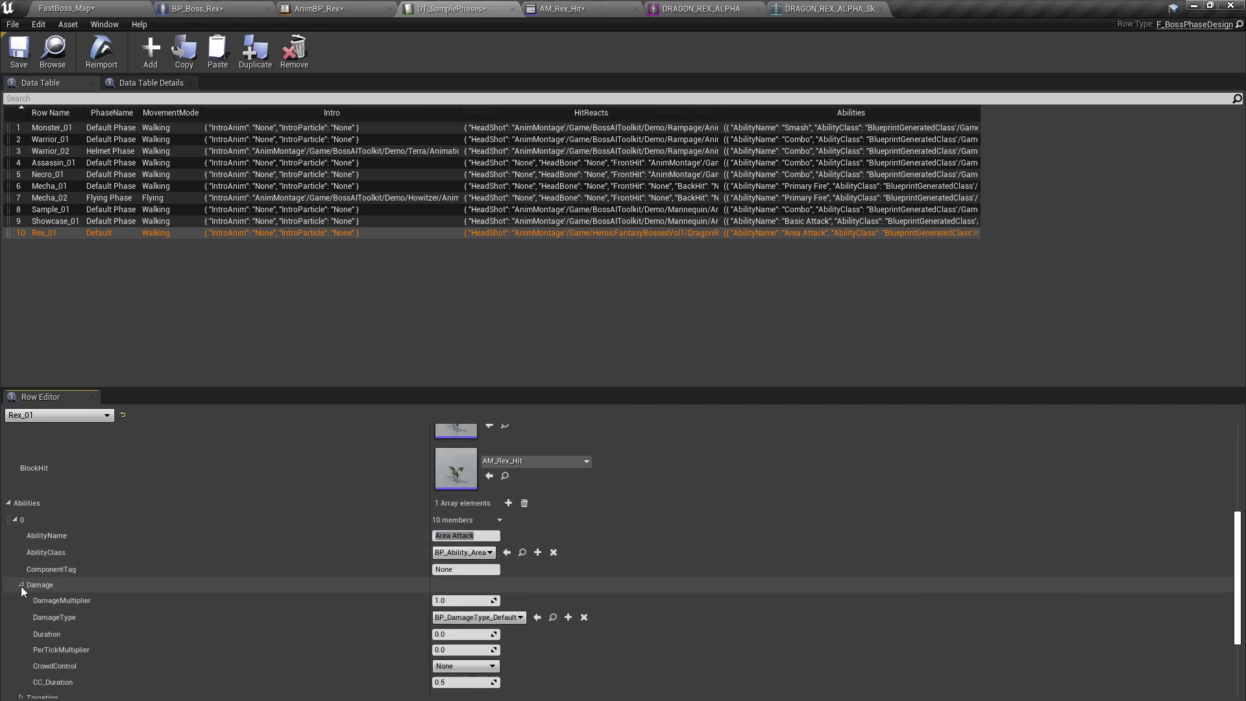
pyautogui.scroll(-3, 30, 585)
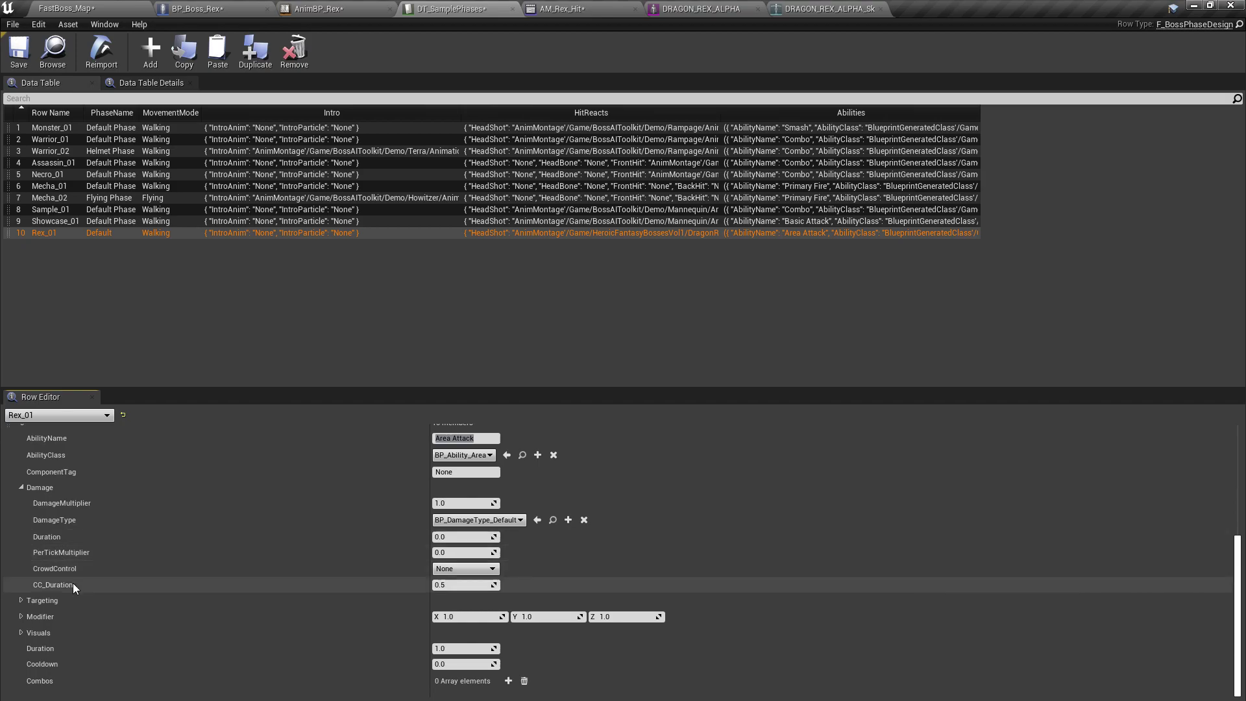
pyautogui.click(22, 598)
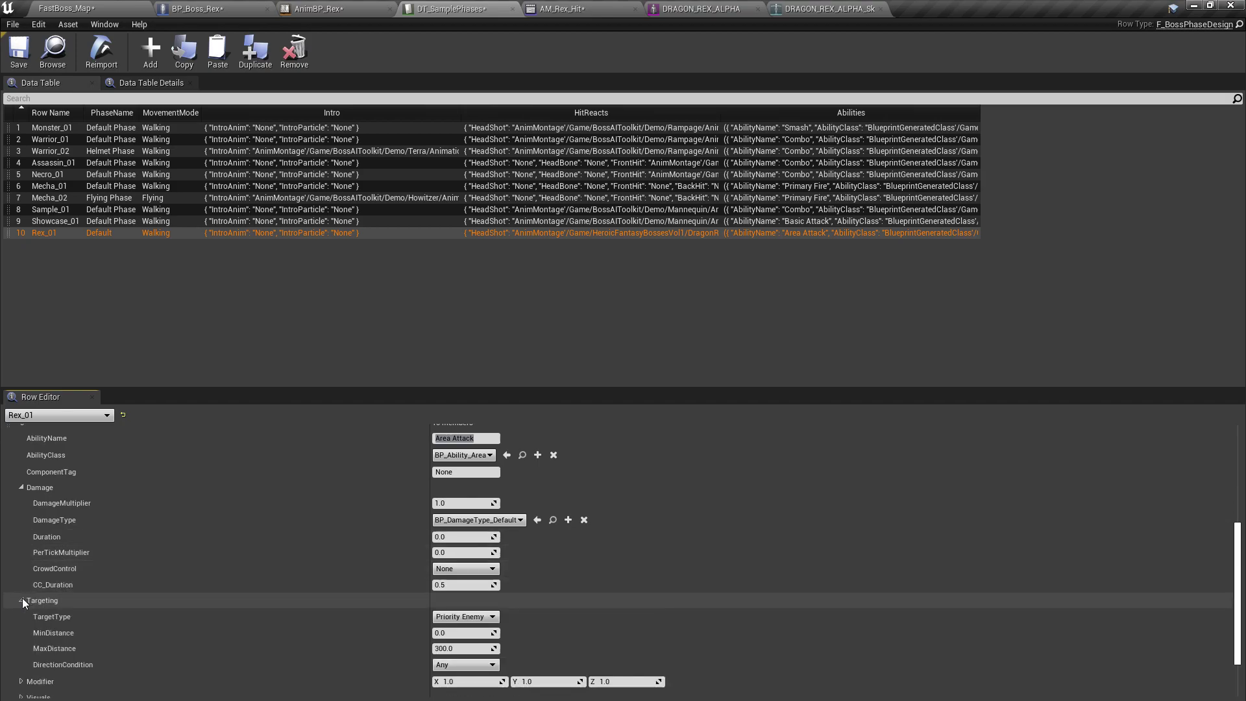
pyautogui.scroll(-2, 36, 600)
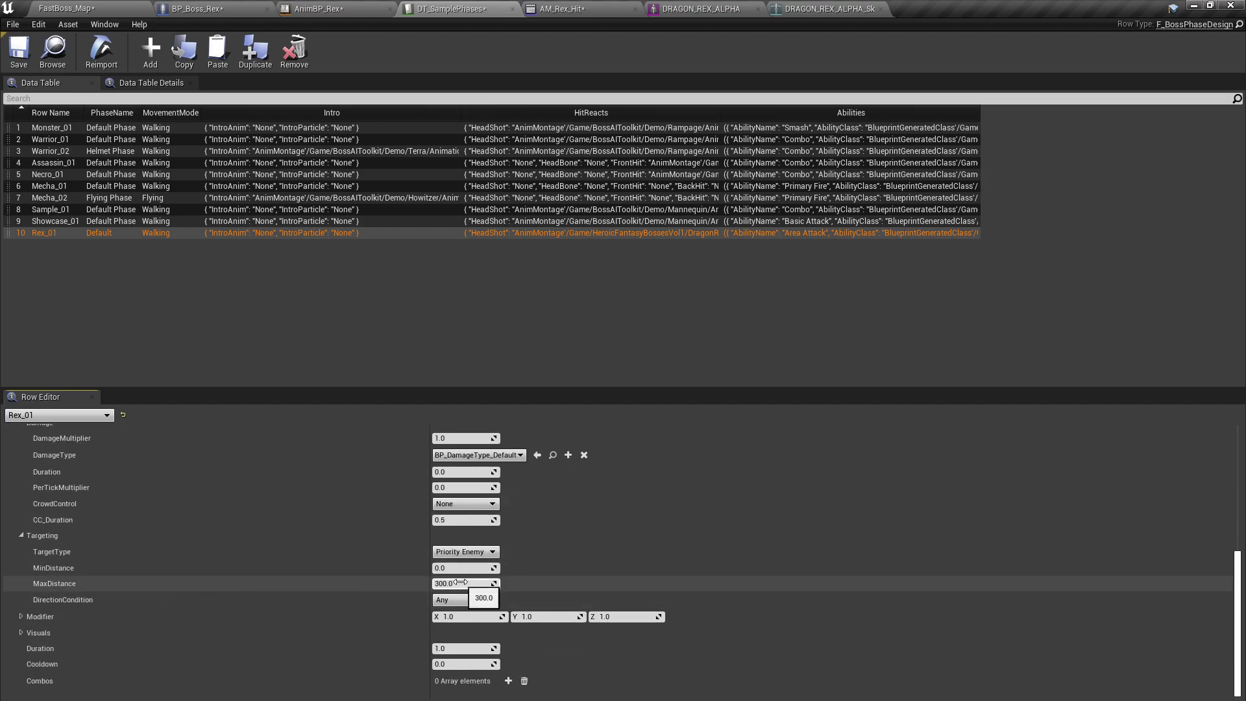
pyautogui.click(21, 617)
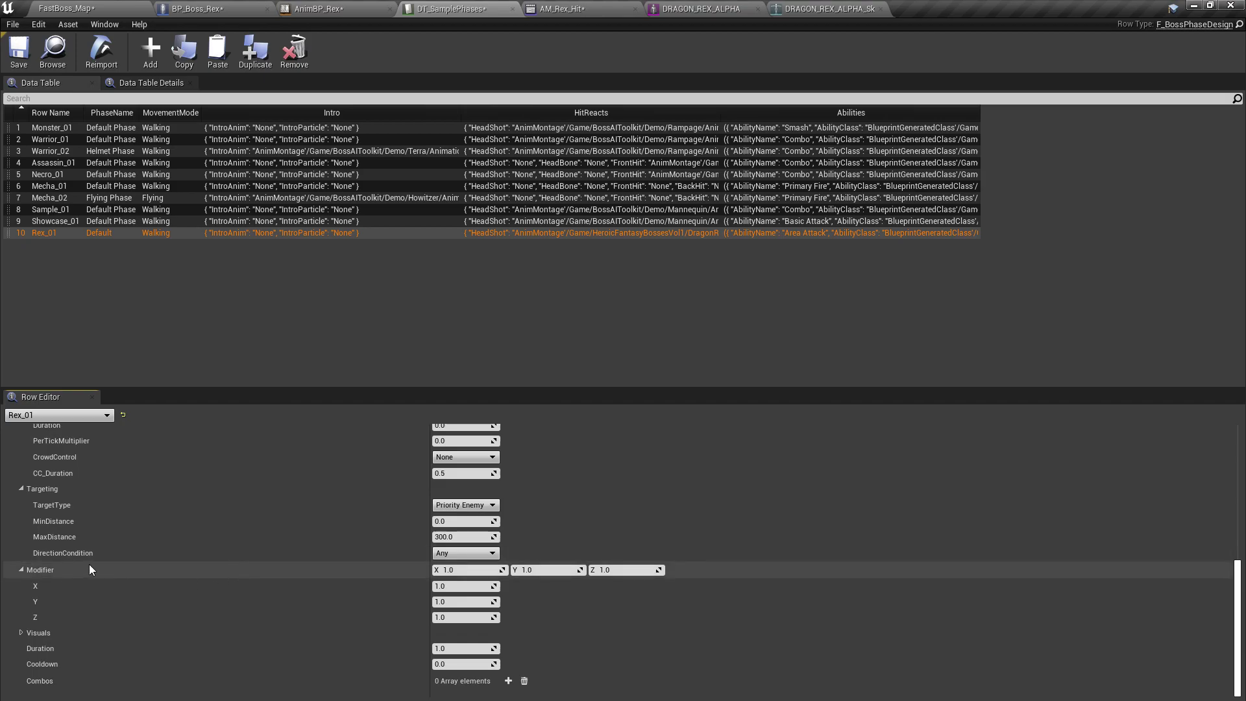
pyautogui.scroll(4, 272, 567)
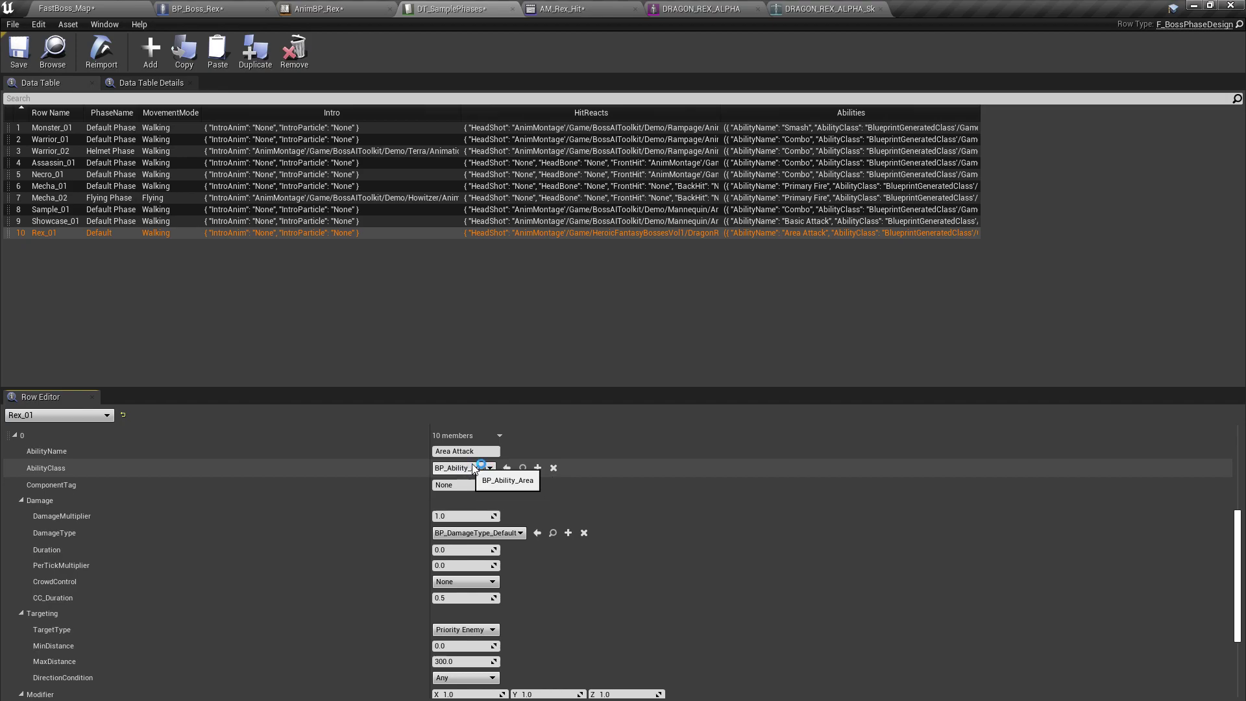
pyautogui.scroll(-3, 405, 632)
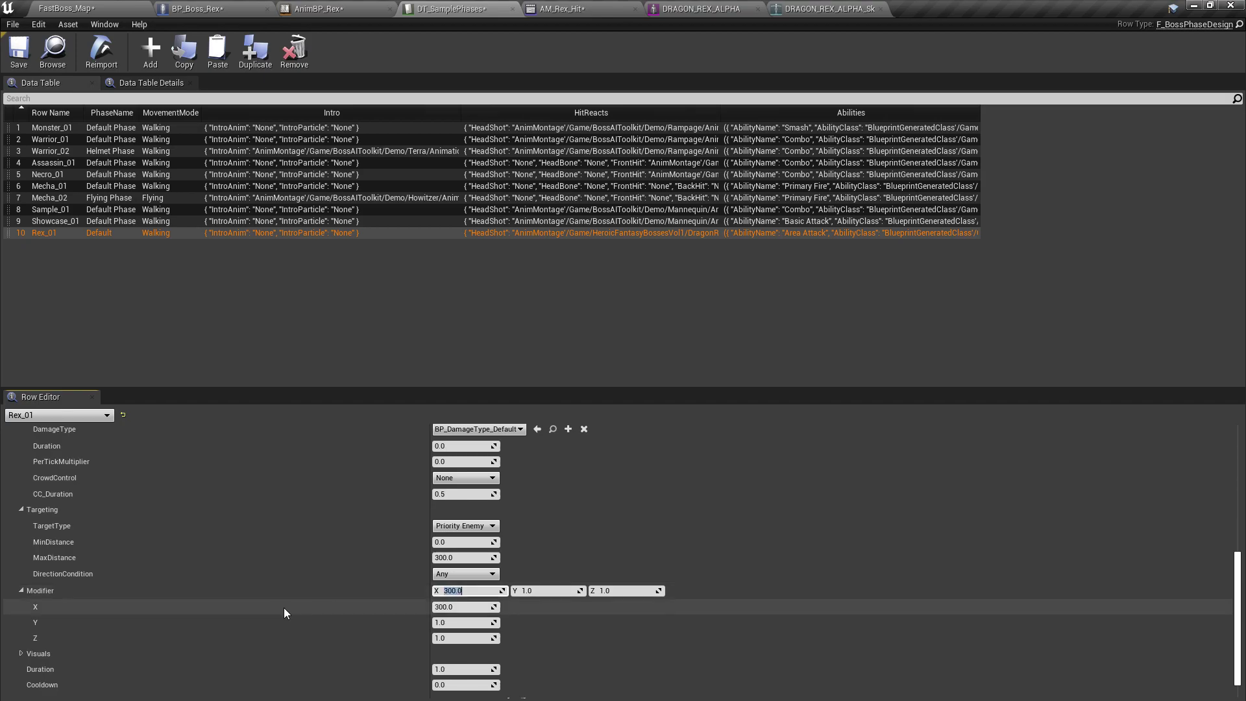
# Step: Expand the Visuals settings of the Area Attack ability to reach its AnimMontage slot
pyautogui.scroll(-1, 276, 607)
pyautogui.click(20, 633)
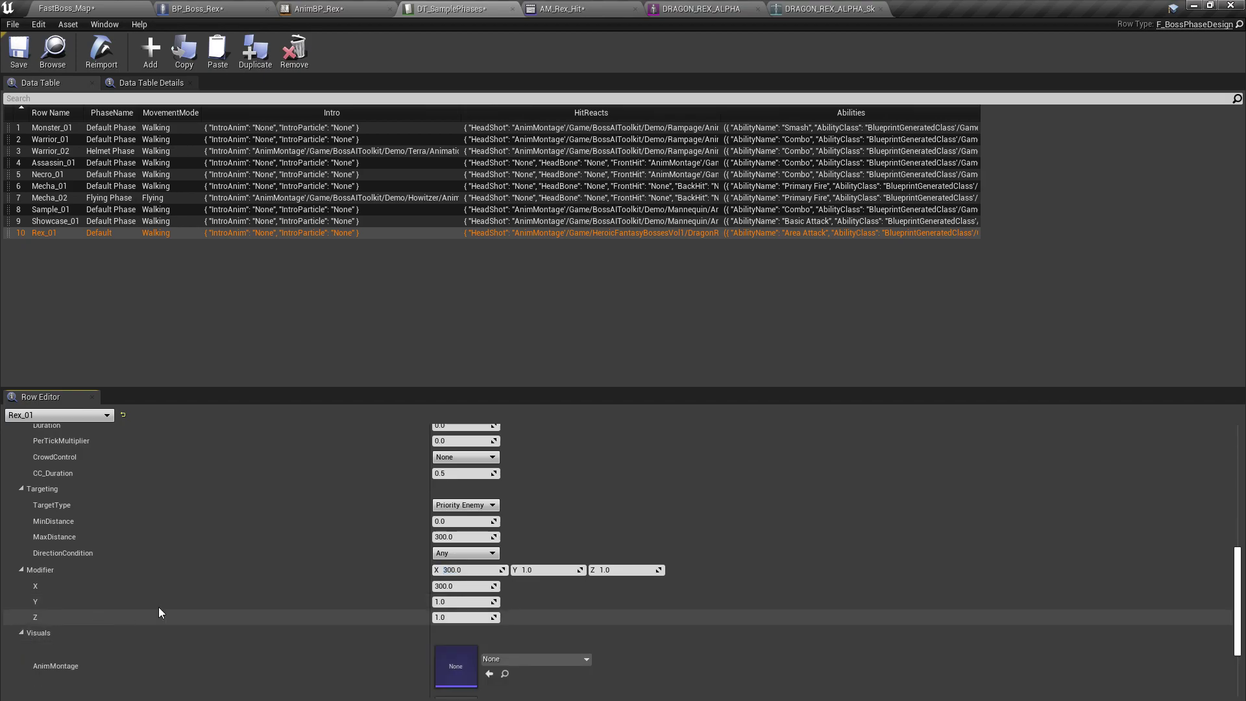
pyautogui.scroll(-3, 517, 591)
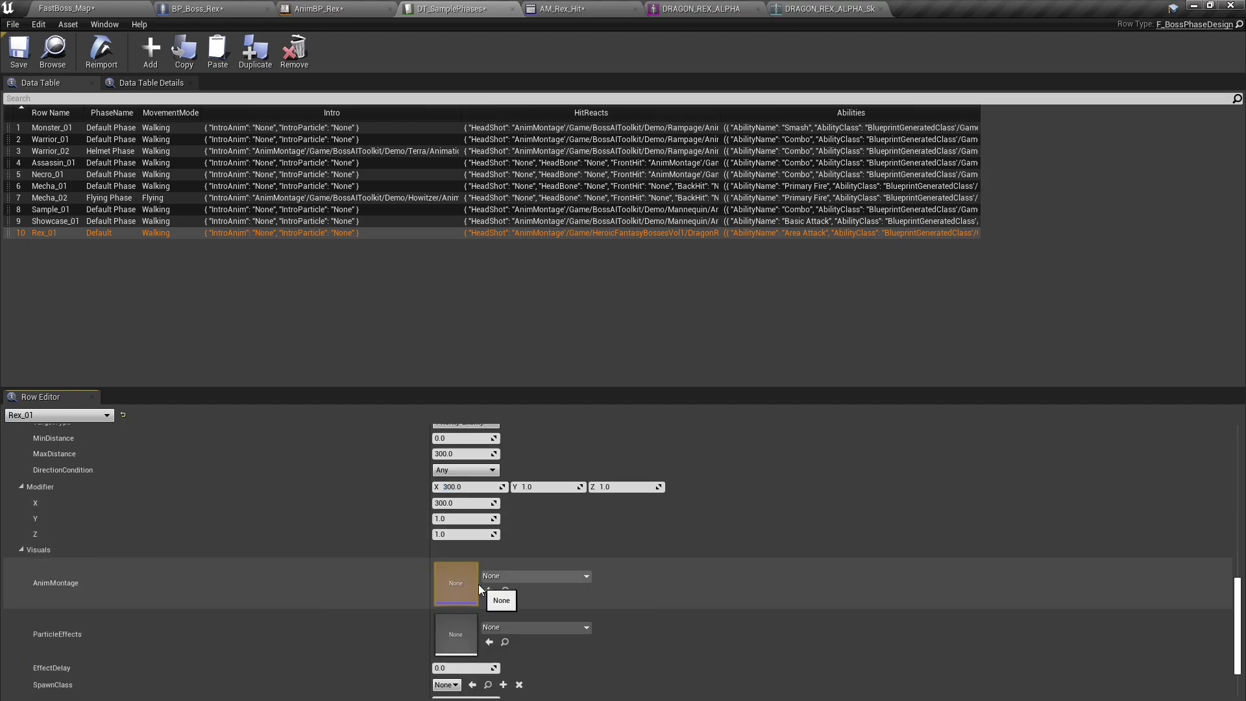
# Step: In FastBoss_Map, filter the DragonRexAlpha animations for "bit" and open DRAGON_REX_ALPHA_bite to preview it
pyautogui.click(77, 9)
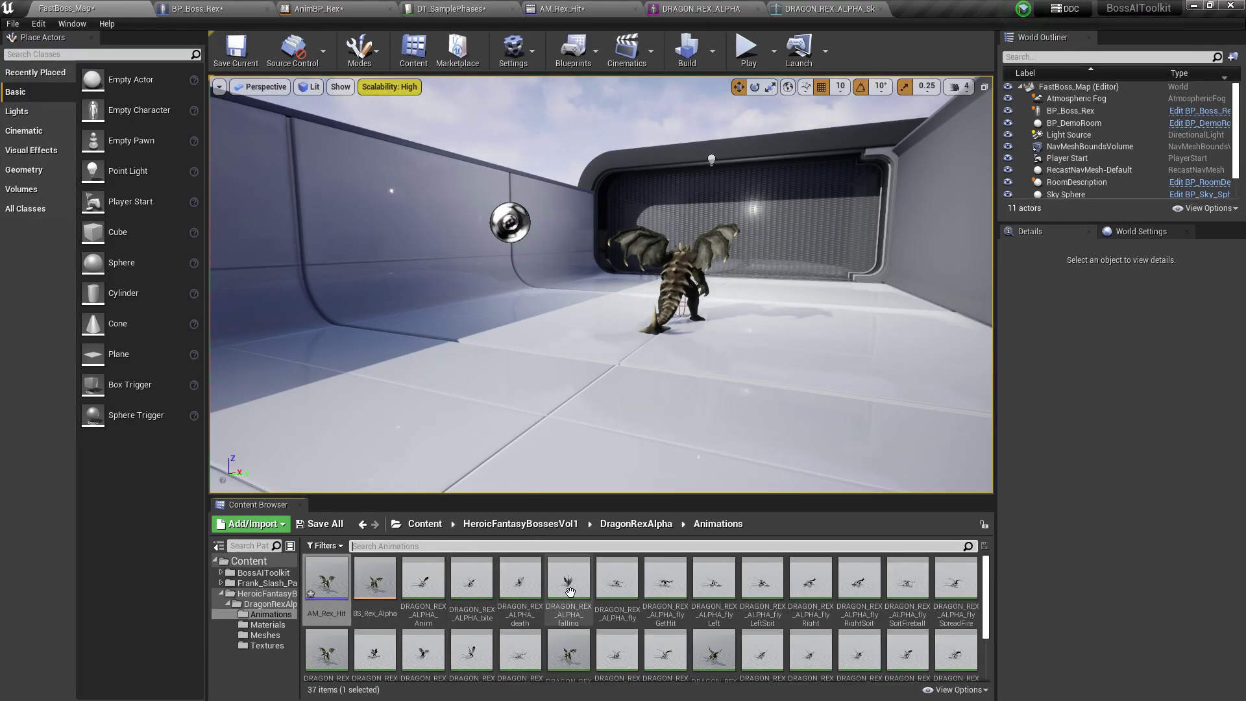
pyautogui.scroll(-1, 649, 591)
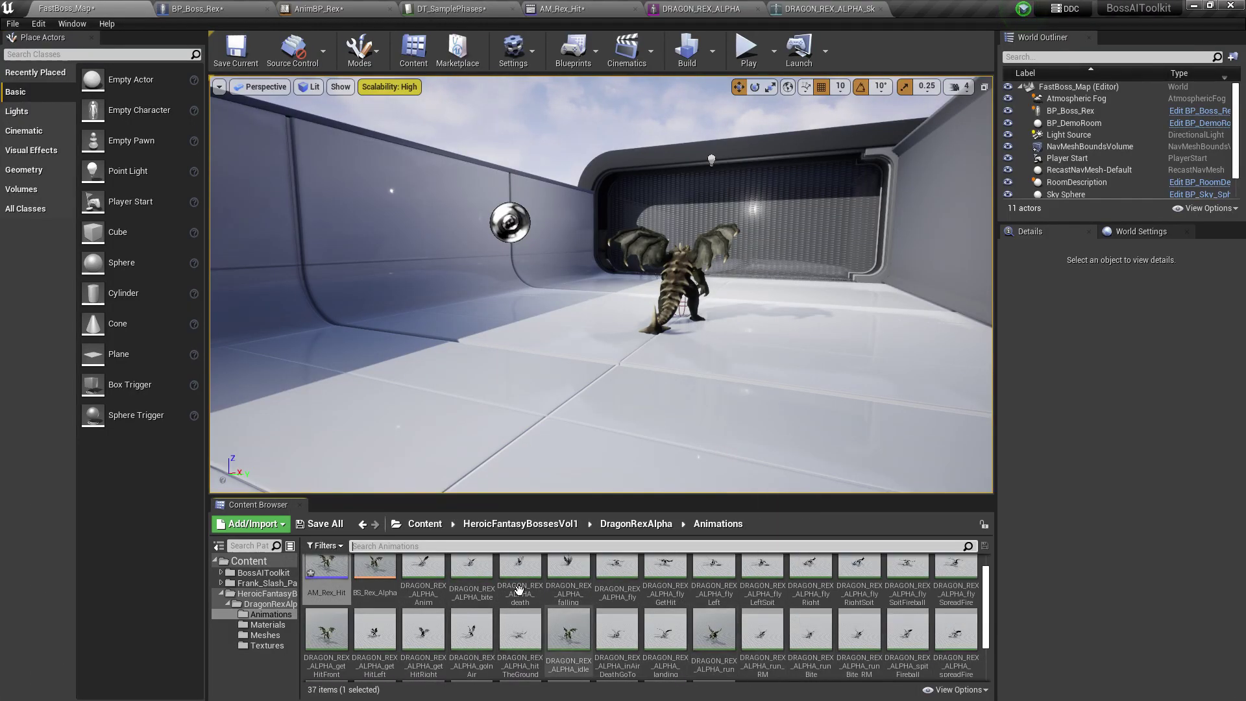
pyautogui.scroll(-1, 509, 577)
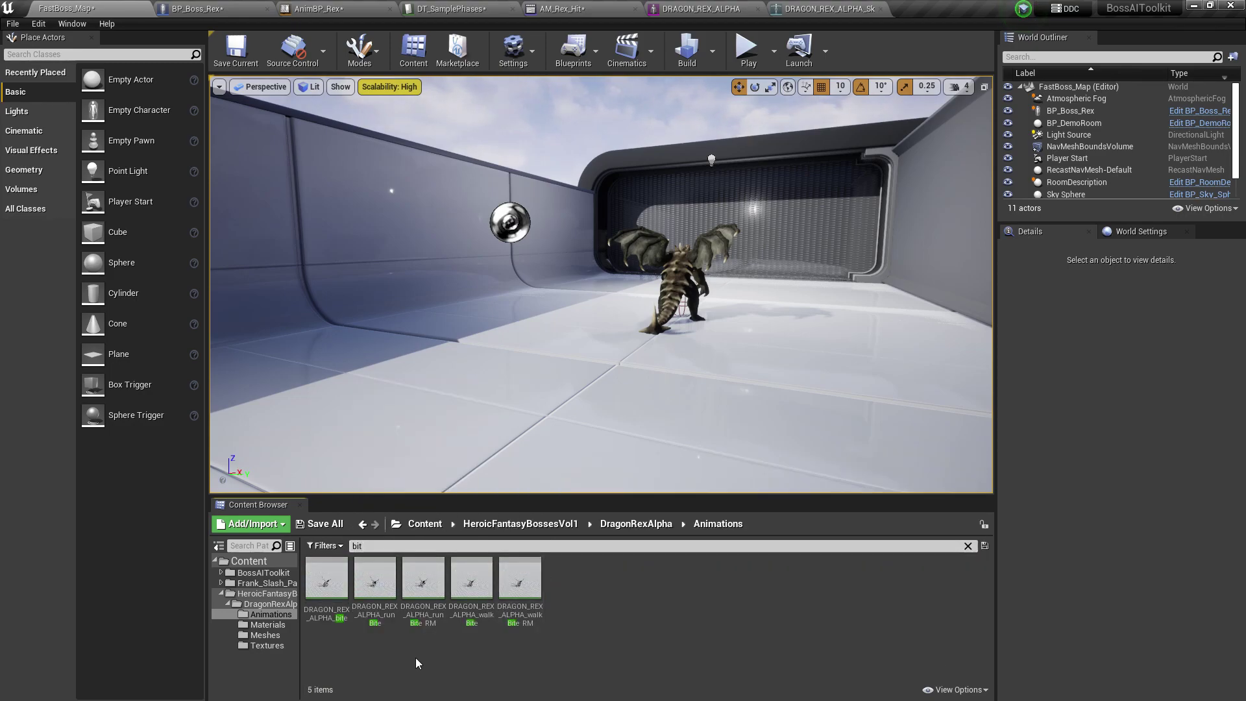
pyautogui.doubleClick(321, 584)
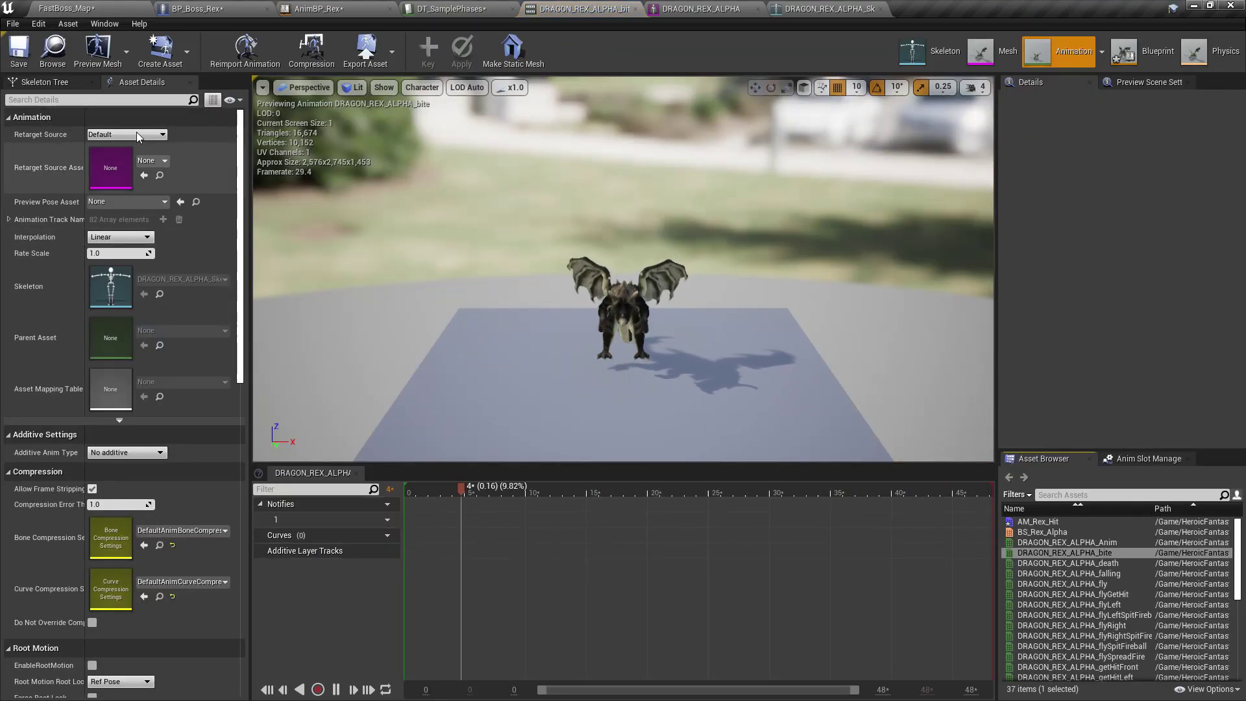
# Step: Create an animation montage from DRAGON_REX_ALPHA_bite in the Animations folder and name it AM_Bite
pyautogui.click(52, 52)
pyautogui.rightClick(471, 581)
pyautogui.moveTo(552, 200)
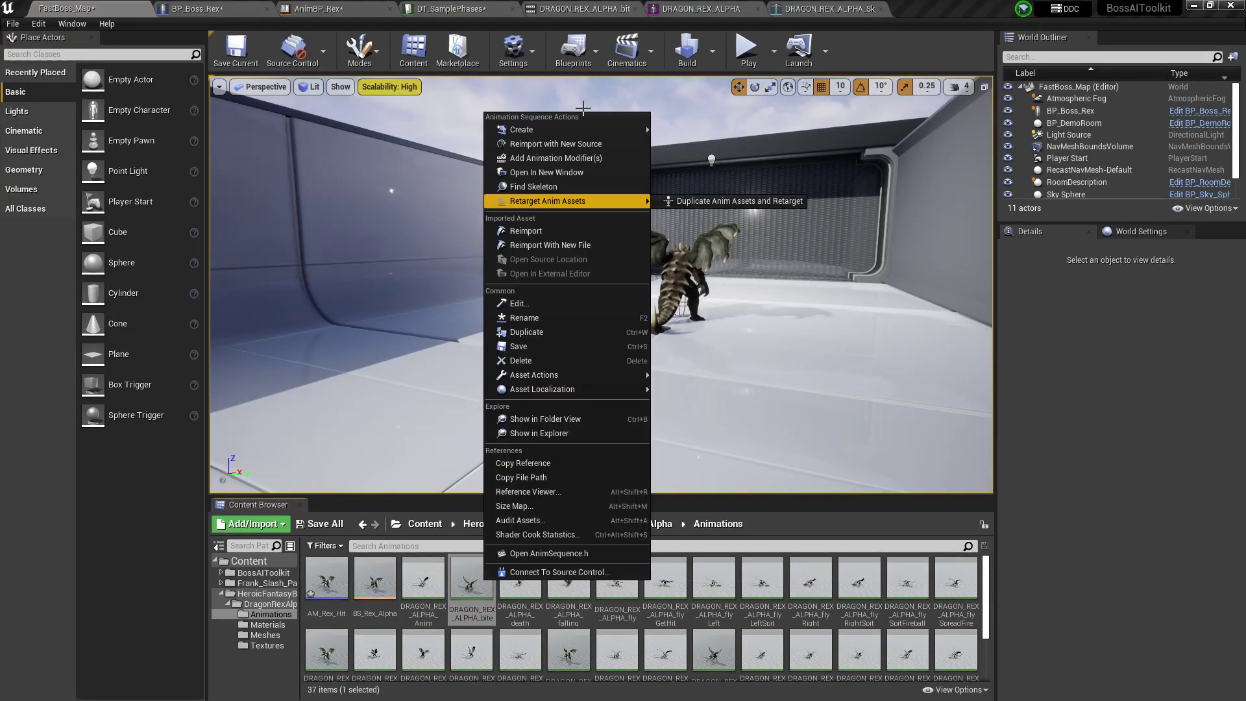
pyautogui.moveTo(602, 130)
pyautogui.click(717, 143)
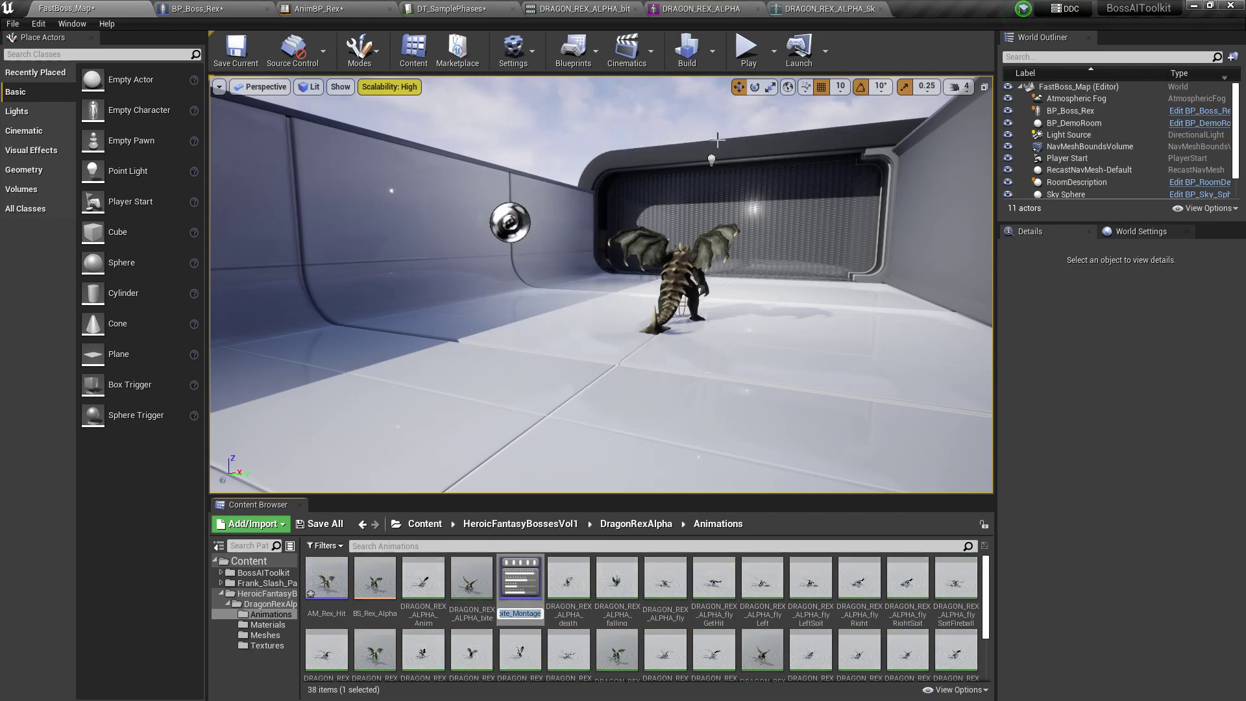
pyautogui.press('Return')
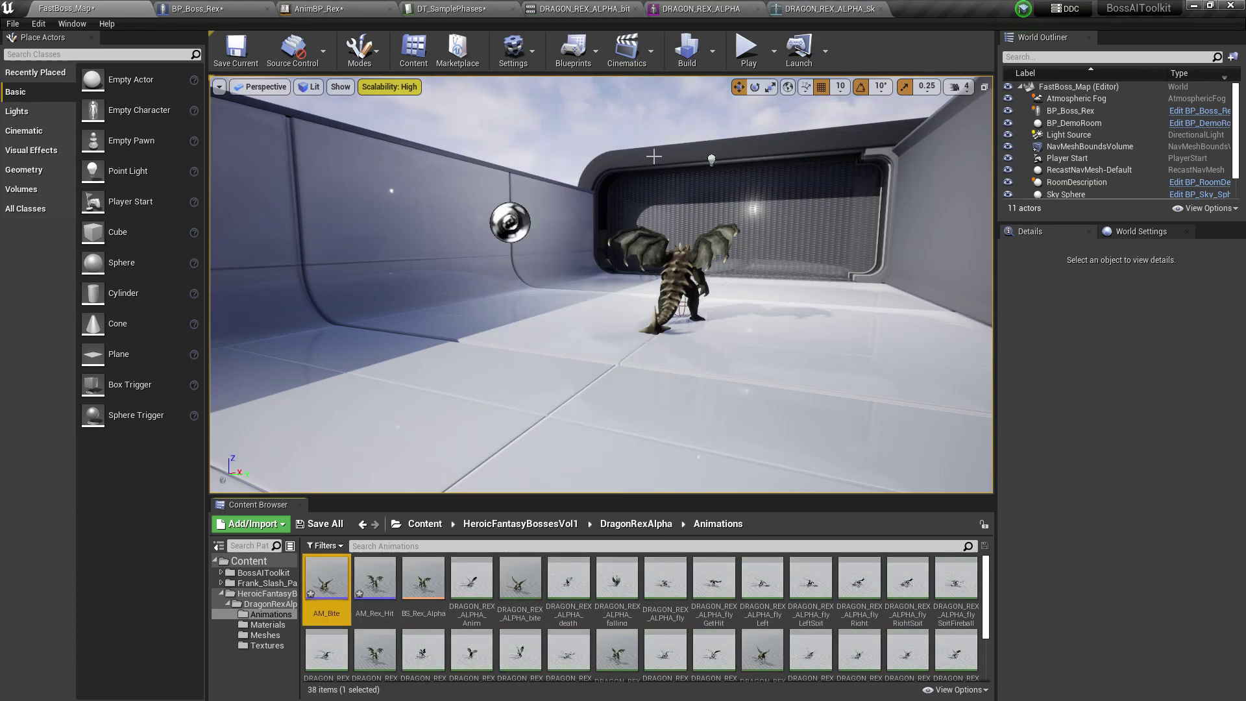
# Step: Open AM_Bite, pause the preview and add a Notify_Damage notify state at about frame 20
pyautogui.doubleClick(326, 587)
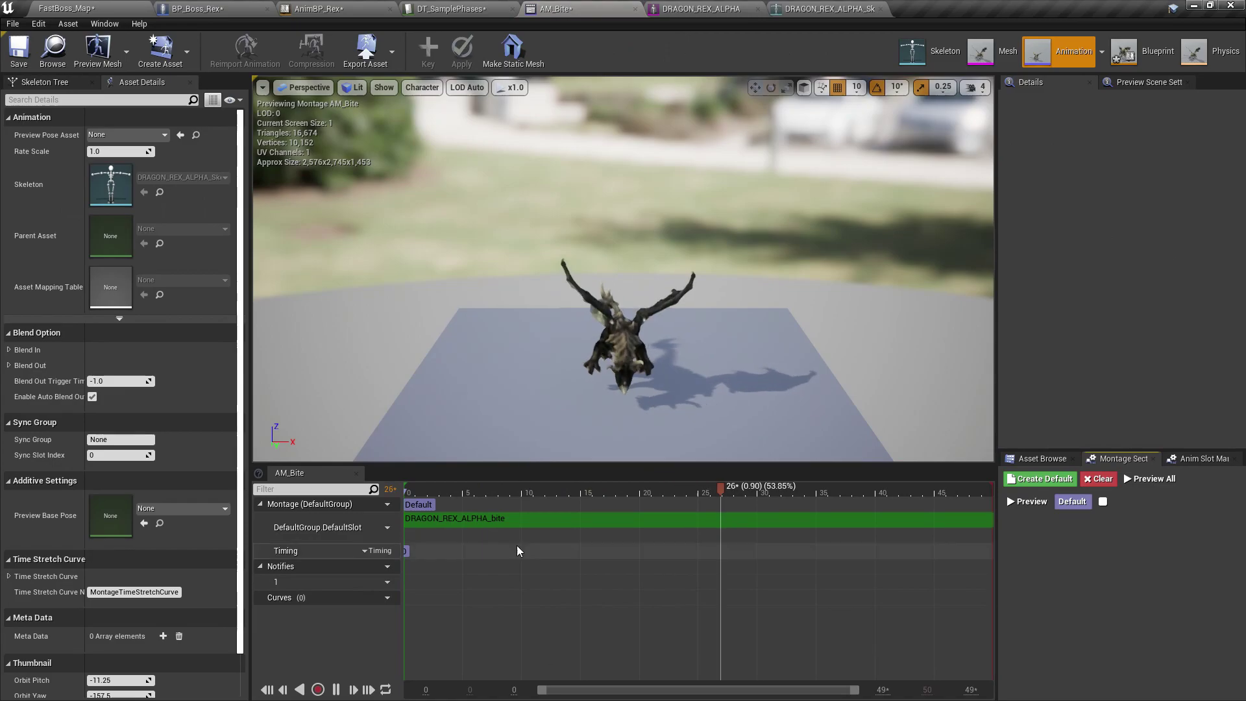
pyautogui.click(336, 689)
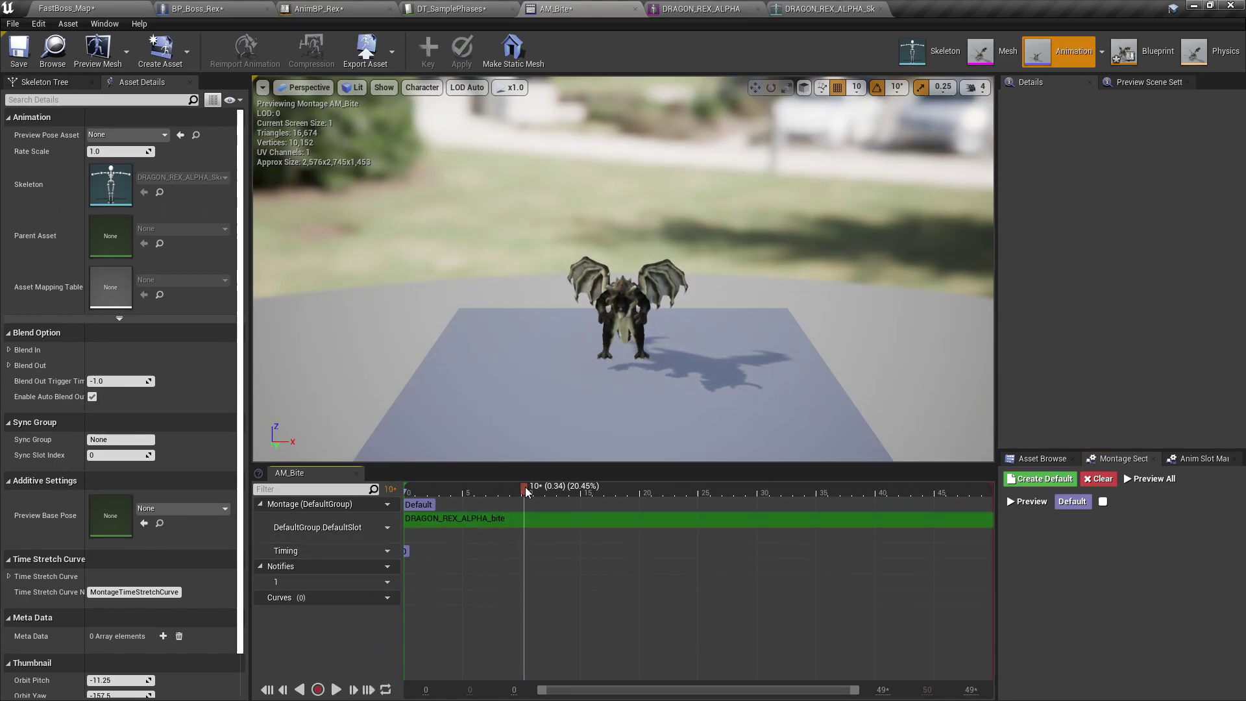
pyautogui.moveTo(526, 492); pyautogui.dragTo(639, 596)
pyautogui.moveTo(669, 345); pyautogui.dragTo(720, 368, button='right')
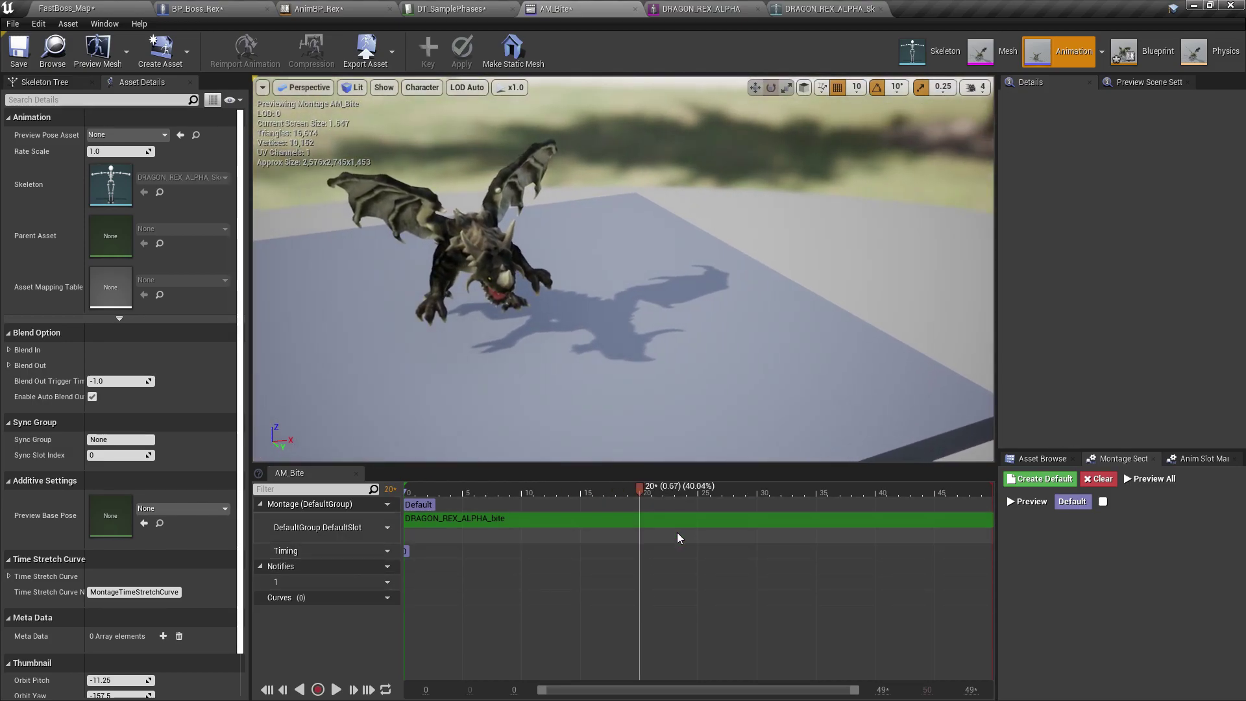
pyautogui.rightClick(639, 586)
pyautogui.moveTo(668, 600)
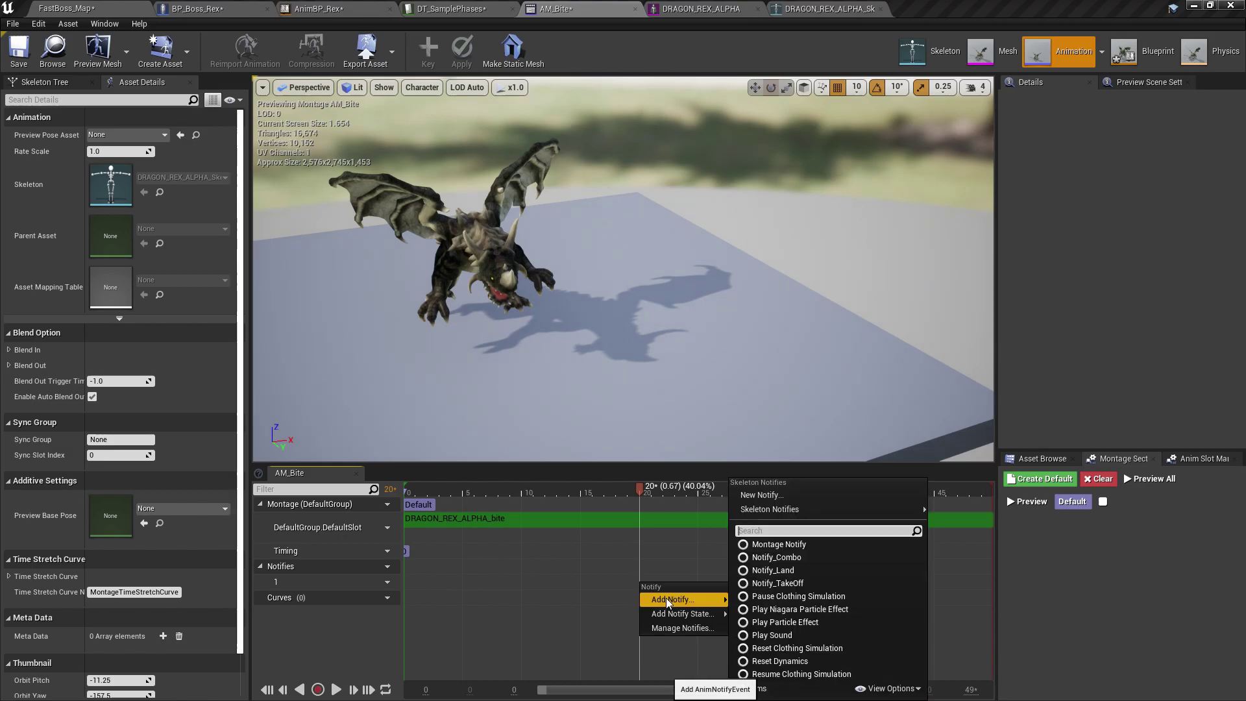
pyautogui.moveTo(685, 621)
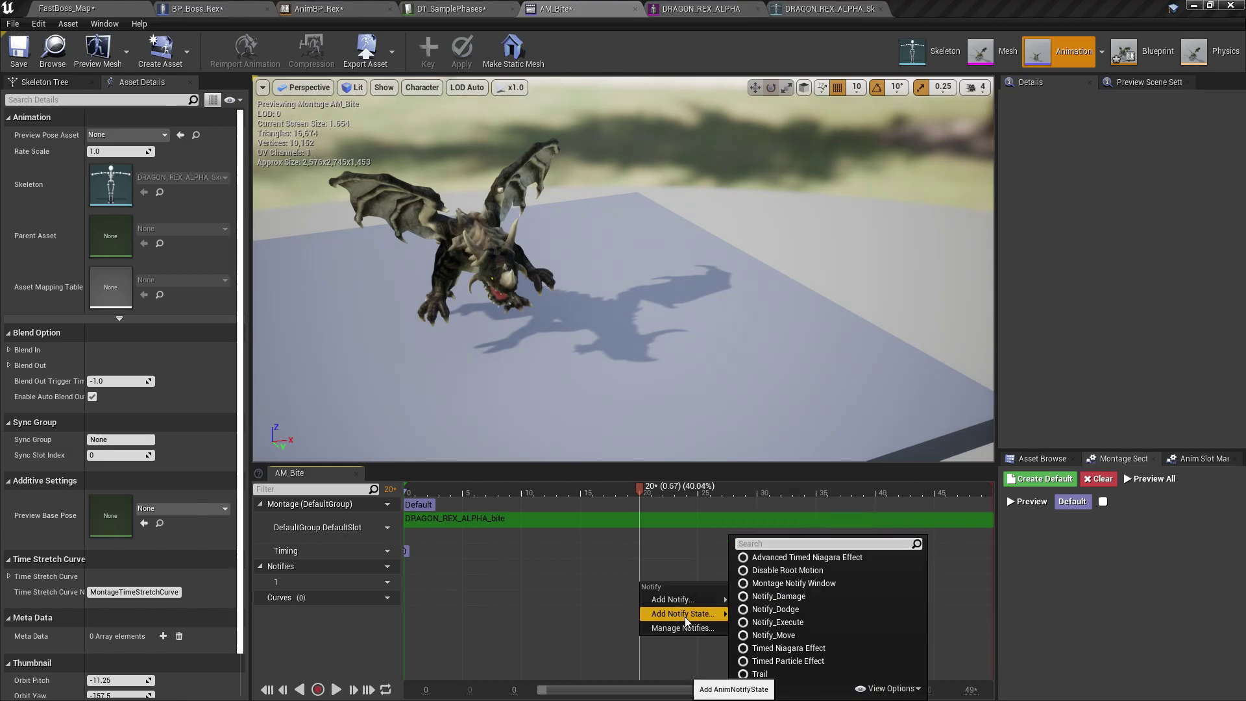
pyautogui.click(779, 596)
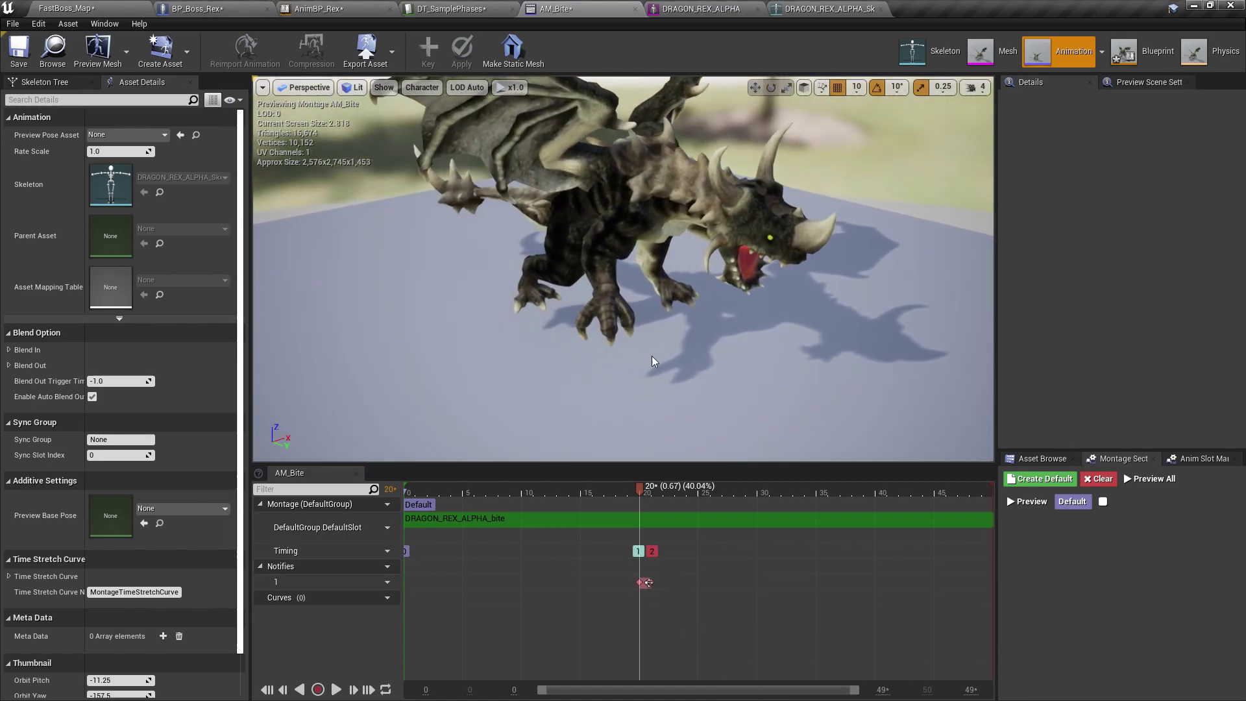
# Step: Move the damage notify in AM_Bite to about frame 23 and save the montage
pyautogui.moveTo(646, 495); pyautogui.dragTo(679, 497)
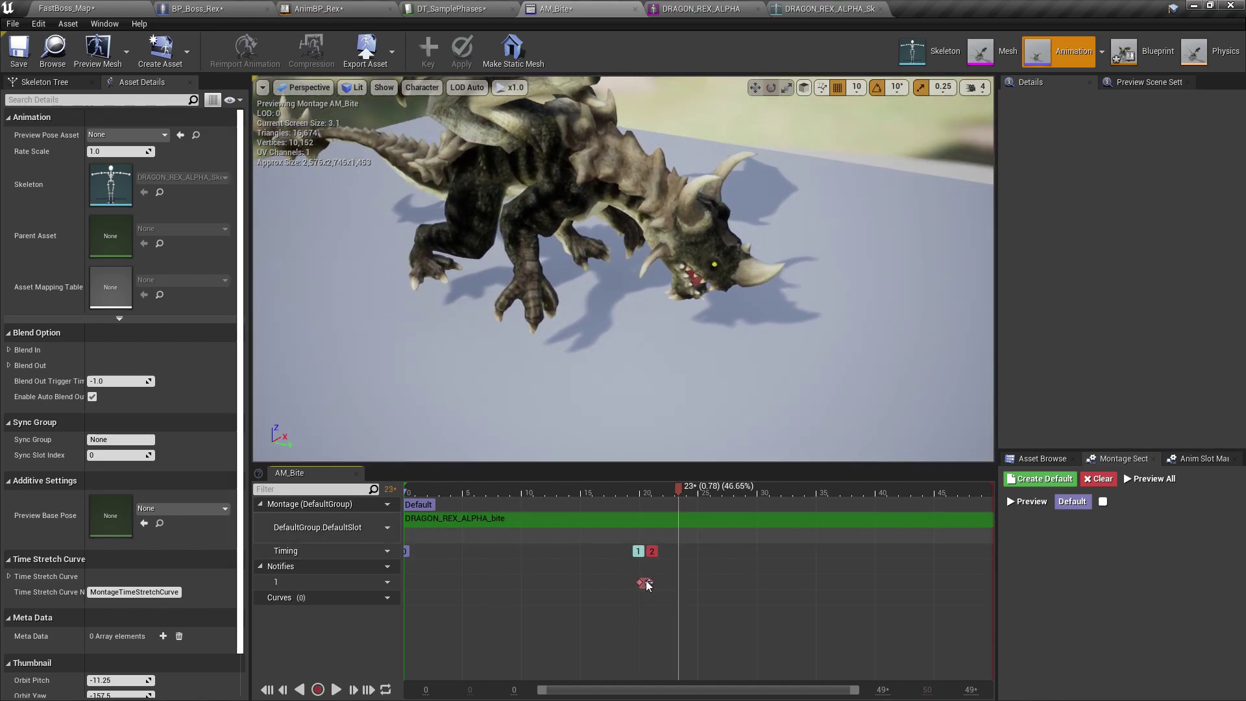
pyautogui.moveTo(647, 585); pyautogui.dragTo(682, 583)
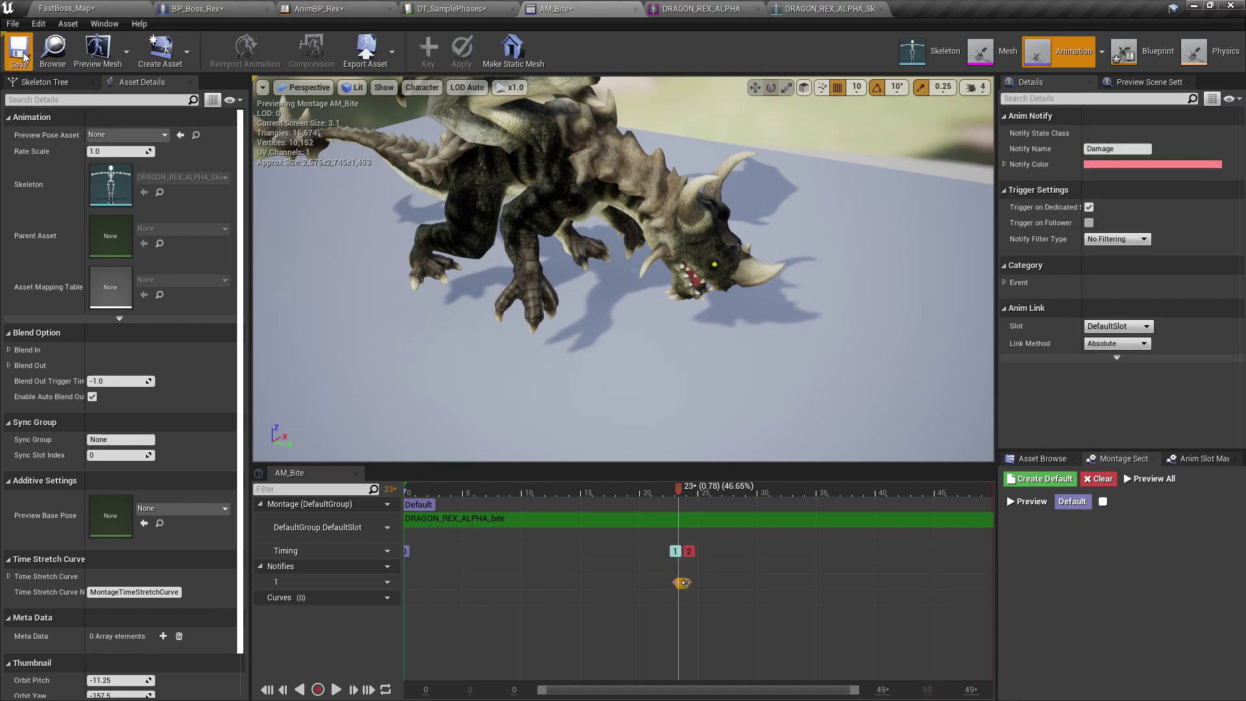
pyautogui.click(55, 53)
# Step: Assign AM_Bite as the AnimMontage of the Area Attack ability in DT_SamplePhases
pyautogui.click(432, 9)
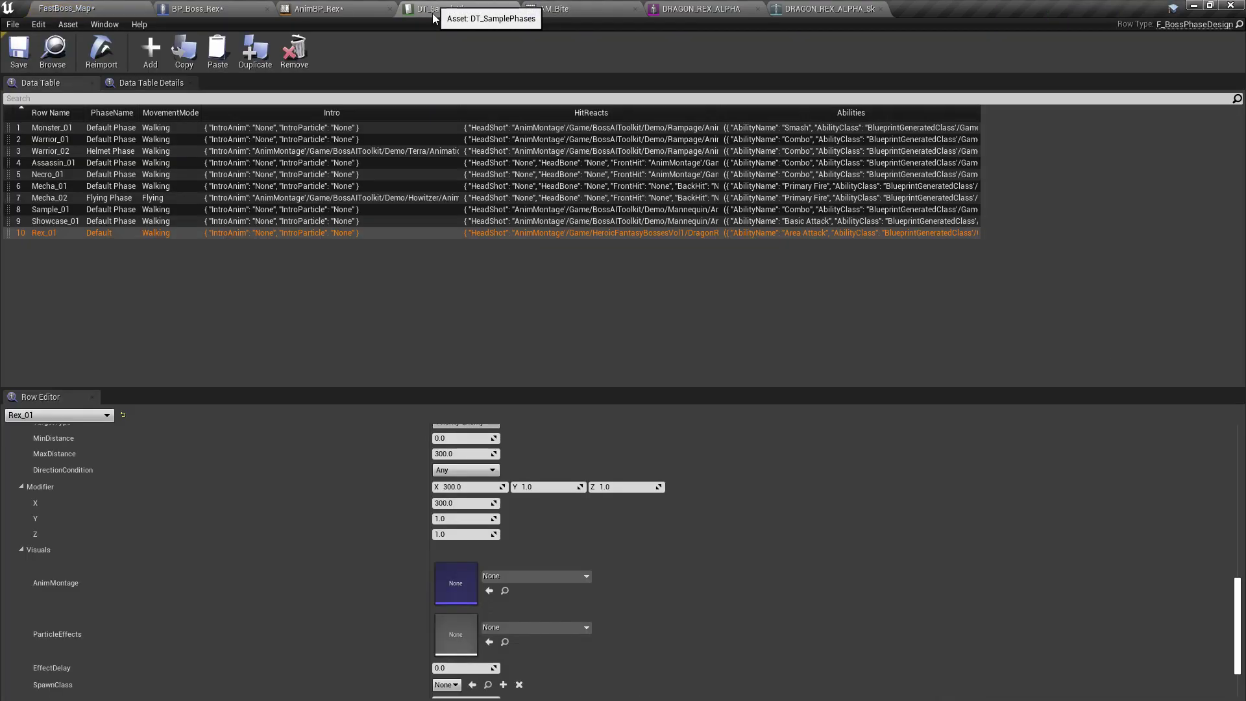
pyautogui.click(488, 589)
pyautogui.scroll(-2, 347, 561)
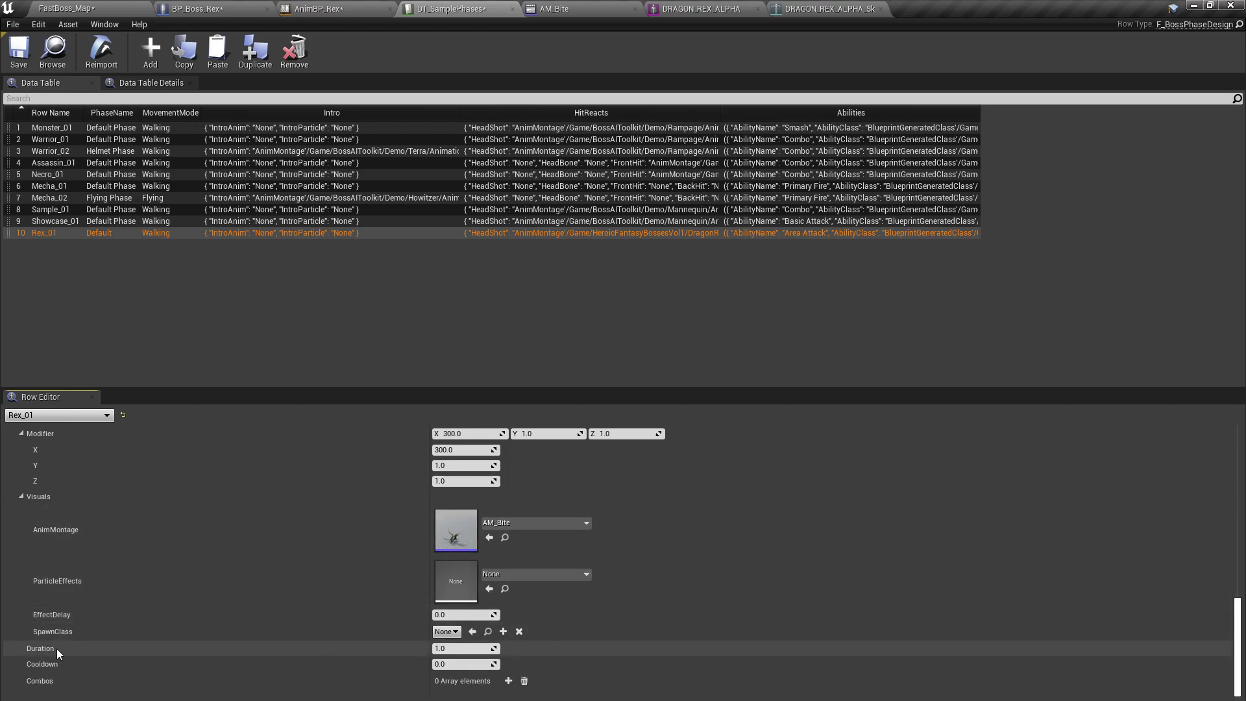
# Step: Check the length of AM_Bite, and set the Area Attack ability's Duration to 1.7 and Cooldown to 3
pyautogui.click(235, 6)
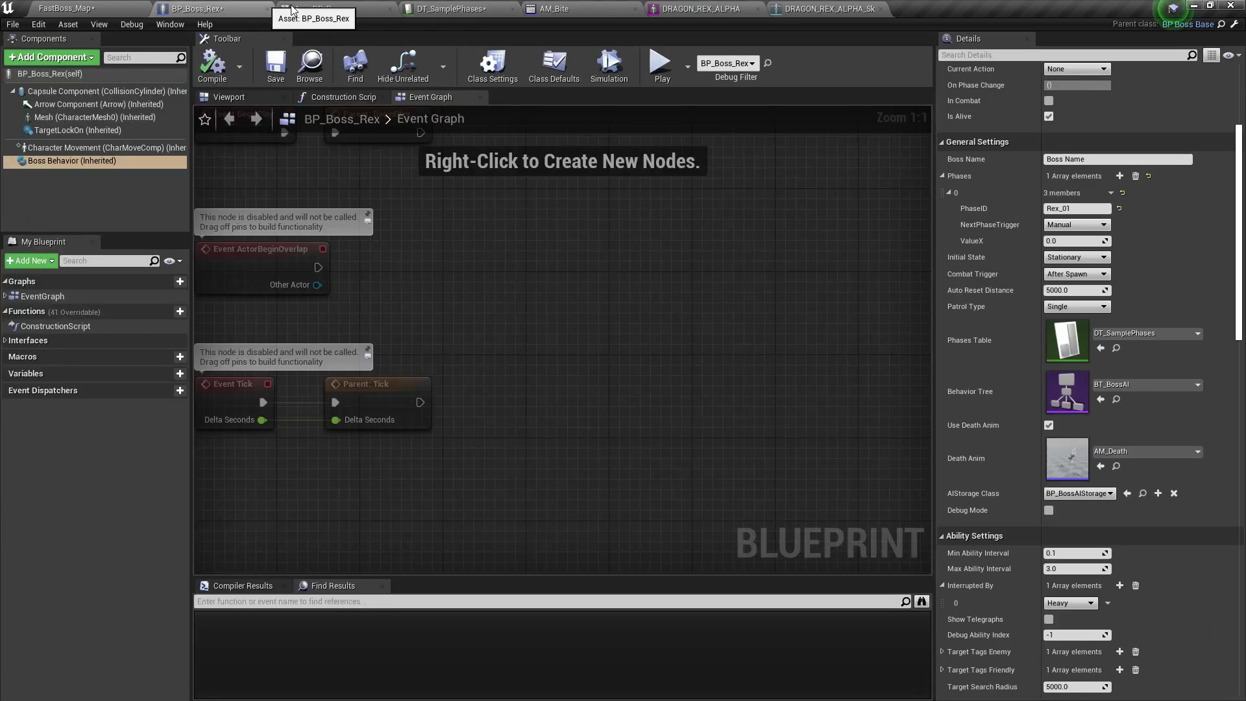
pyautogui.click(480, 9)
pyautogui.click(562, 9)
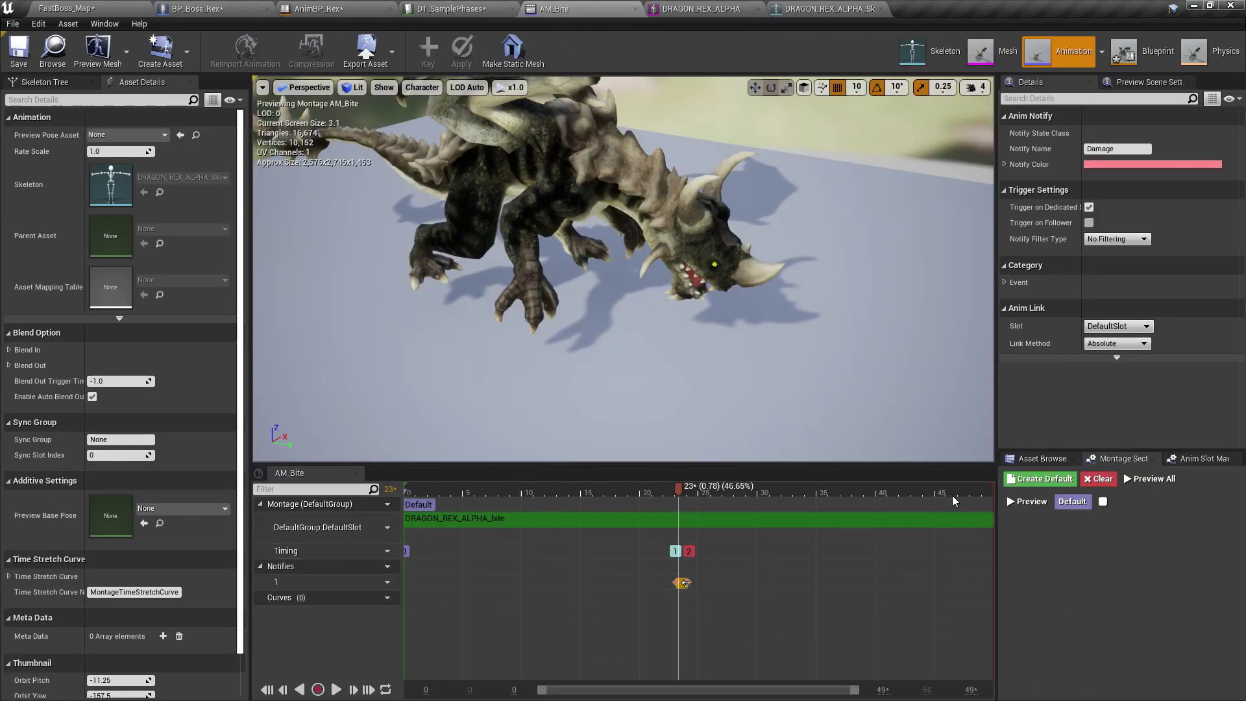
pyautogui.click(349, 7)
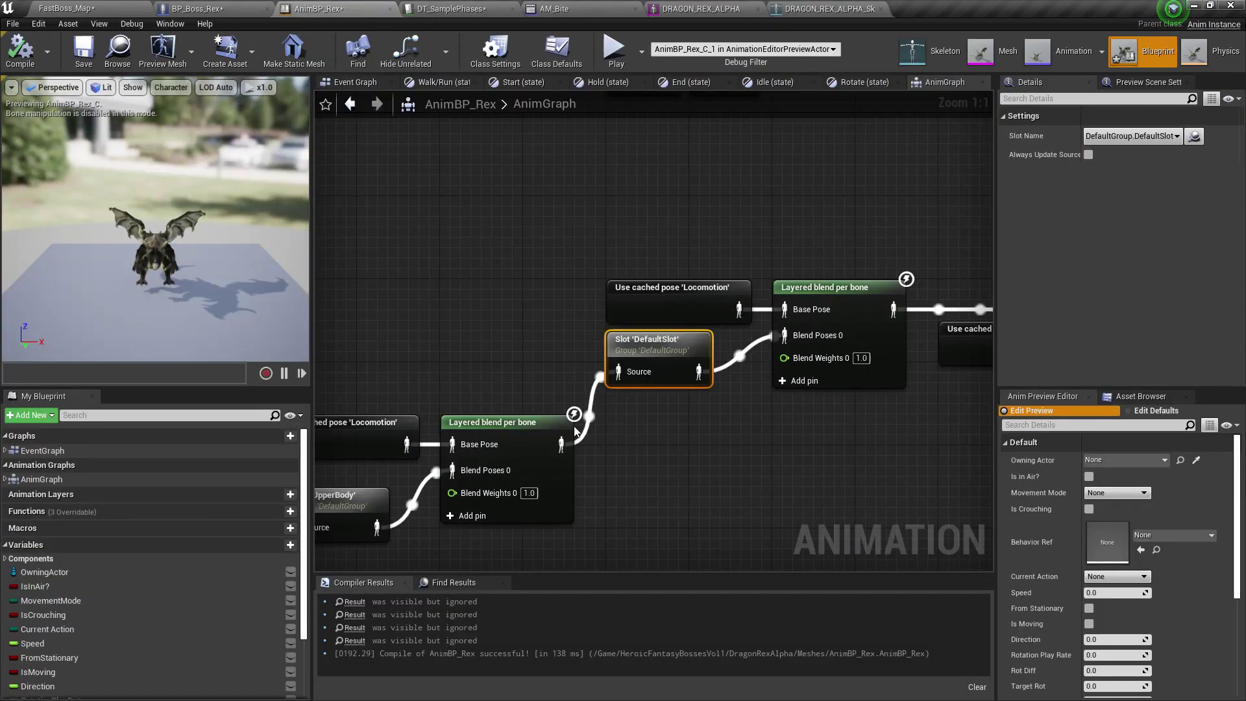
pyautogui.click(234, 7)
pyautogui.click(562, 8)
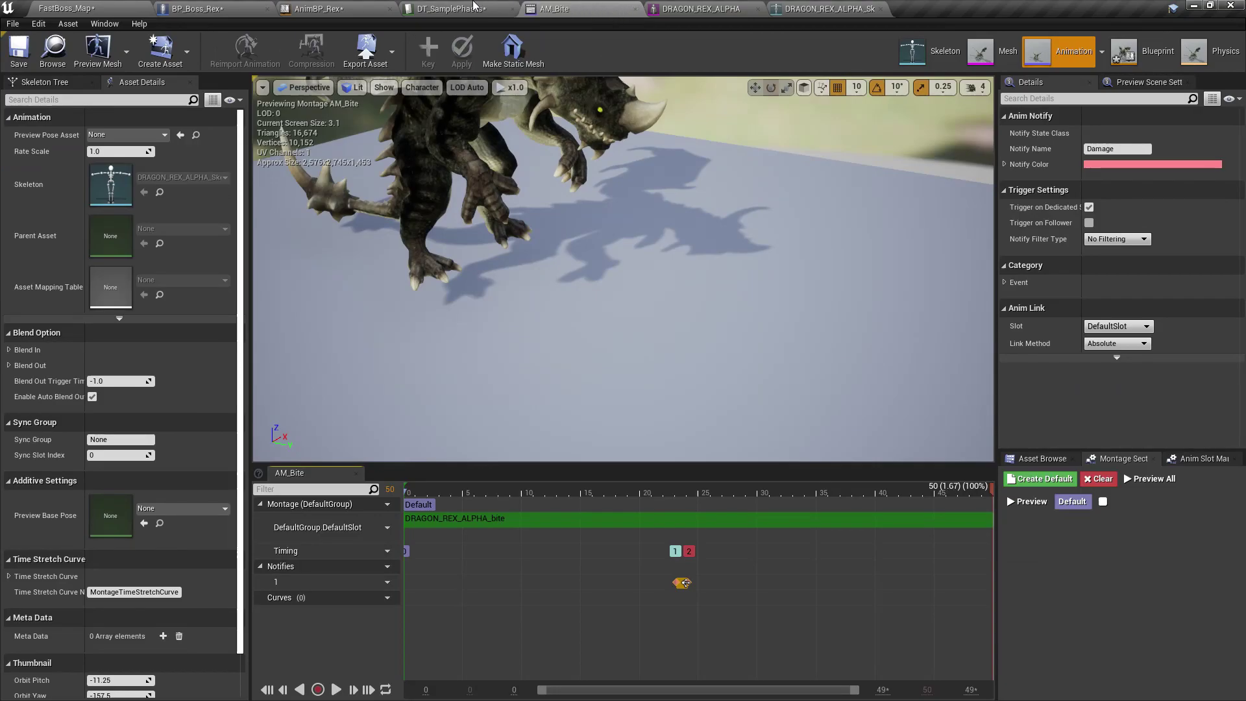
pyautogui.click(473, 7)
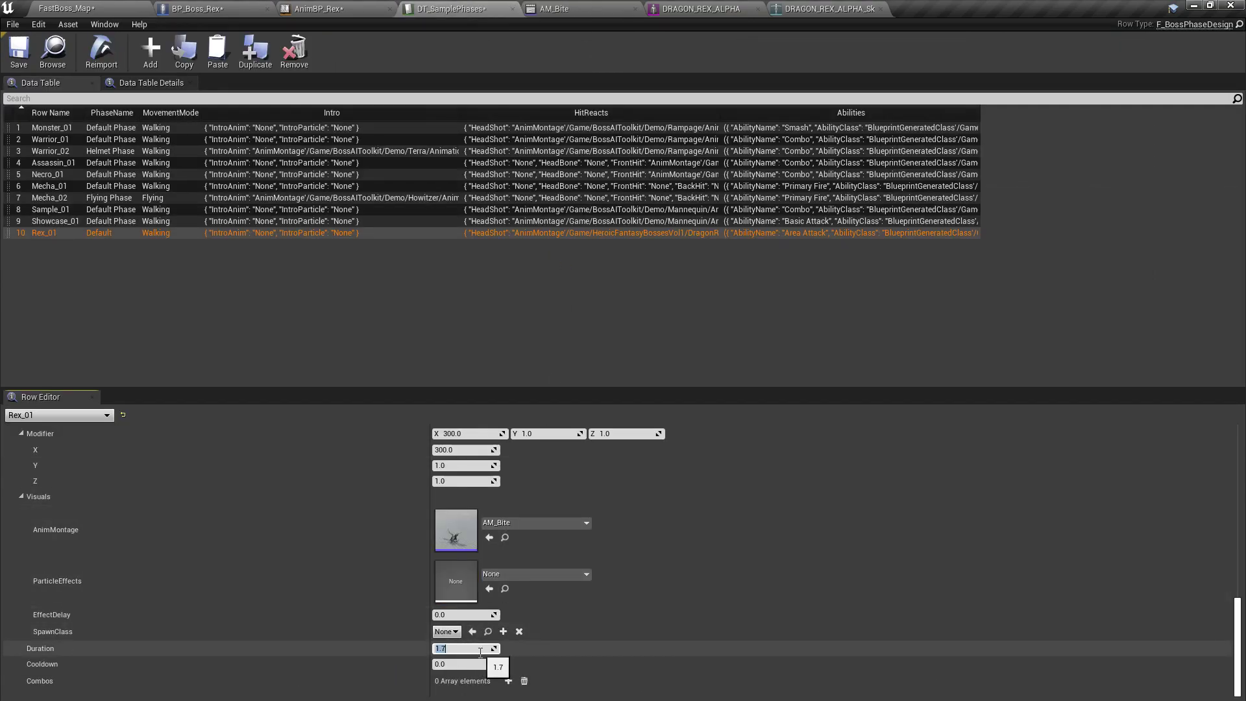
pyautogui.click(483, 662)
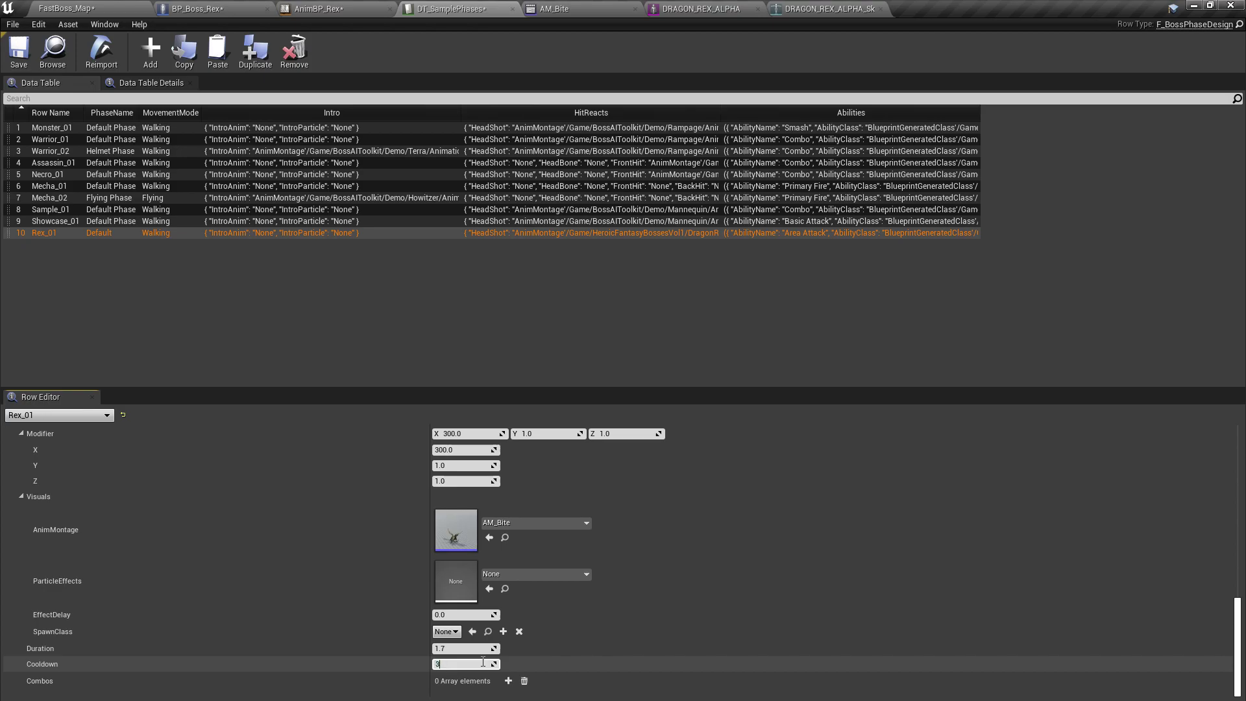
# Step: Play FastBoss_Map, run up to the dragon to test its bite attack, and stop the session
pyautogui.click(89, 8)
pyautogui.click(748, 50)
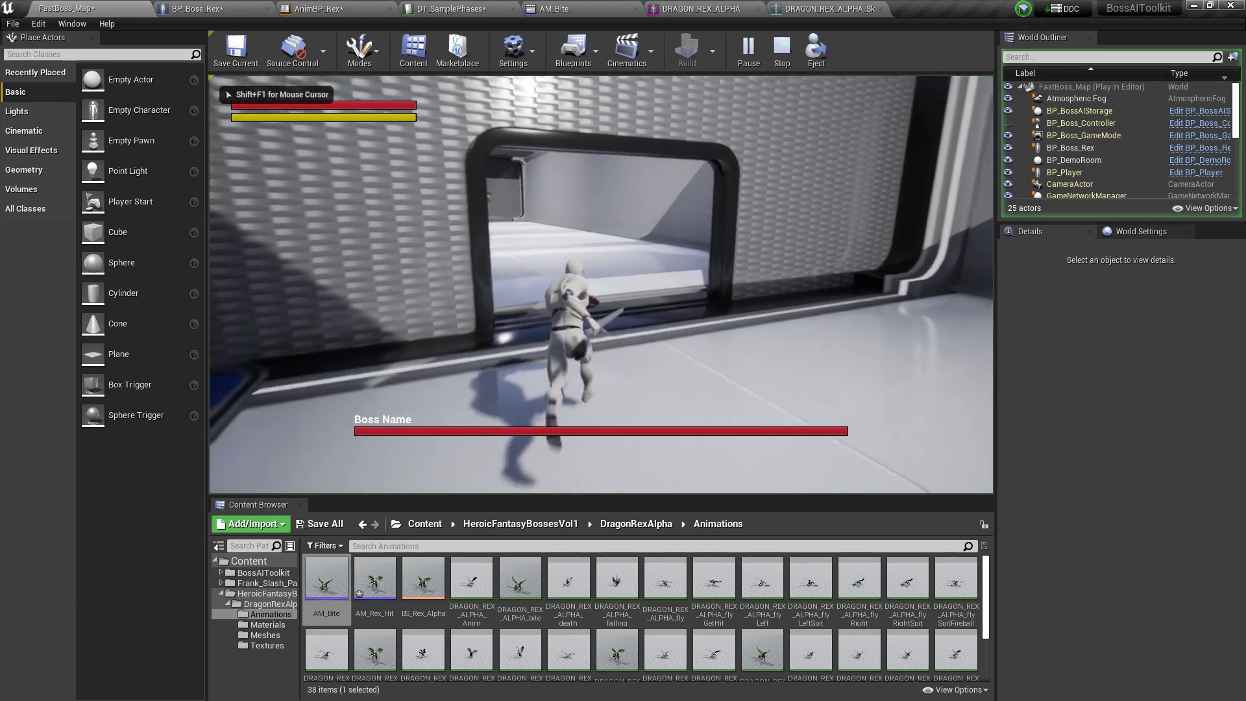
pyautogui.press('w')
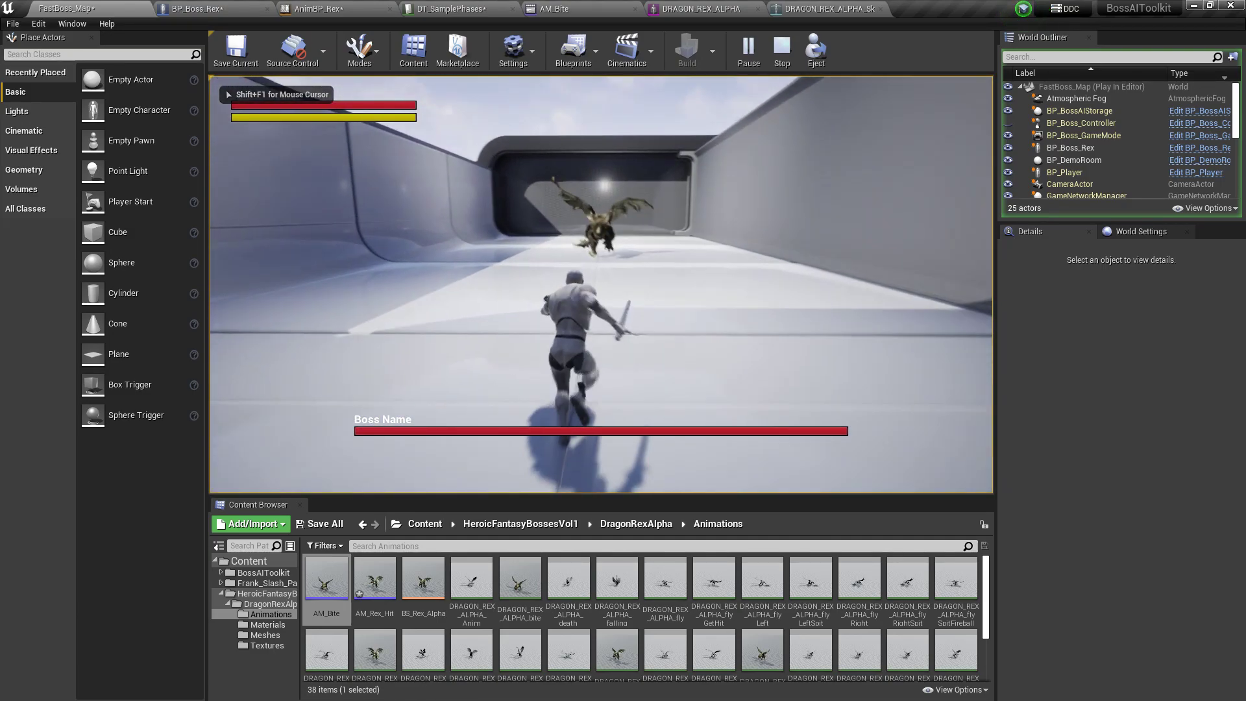
pyautogui.press('w')
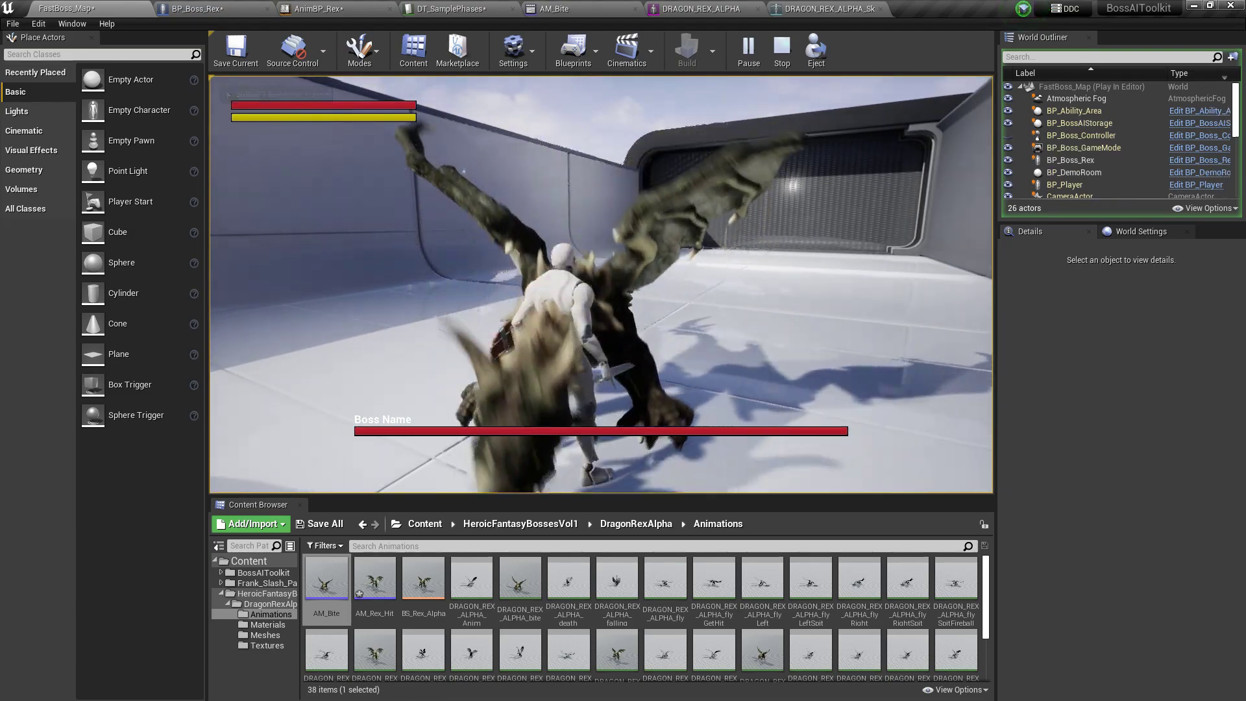
pyautogui.press('Escape')
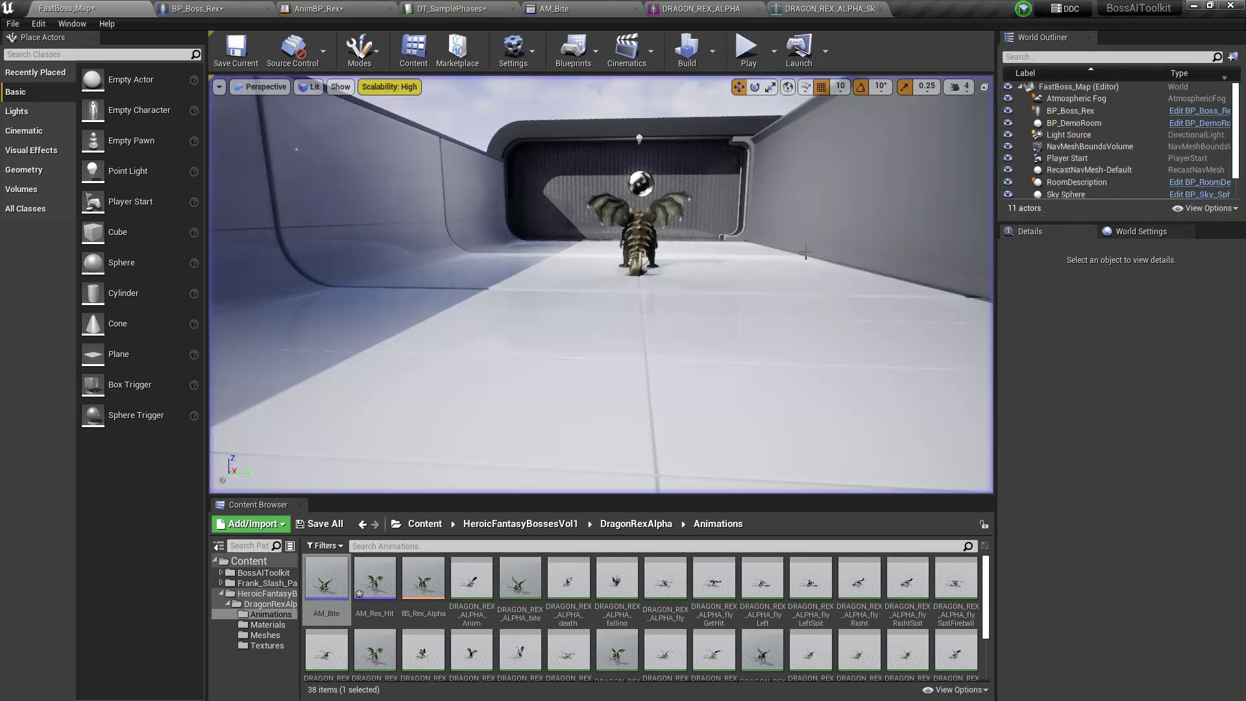
# Step: Enable Debug Mode in the General Settings of BP_Boss_Rex's Boss Behavior component
pyautogui.click(658, 222)
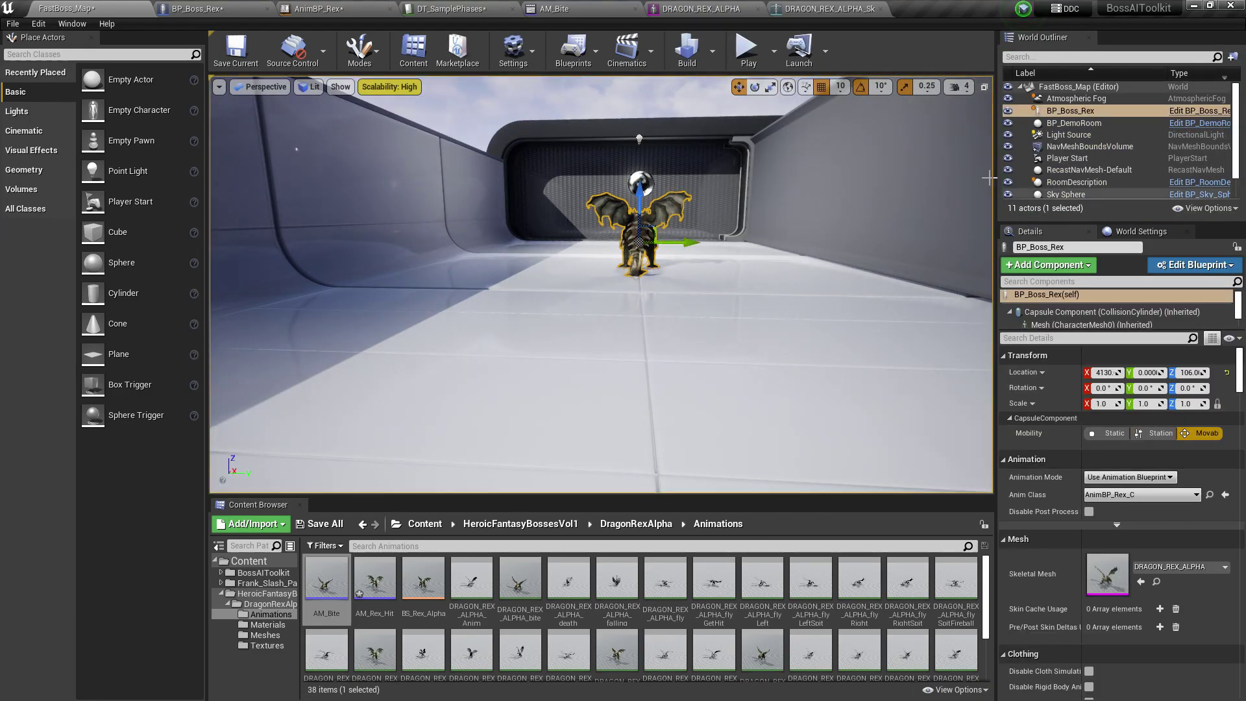
pyautogui.click(221, 9)
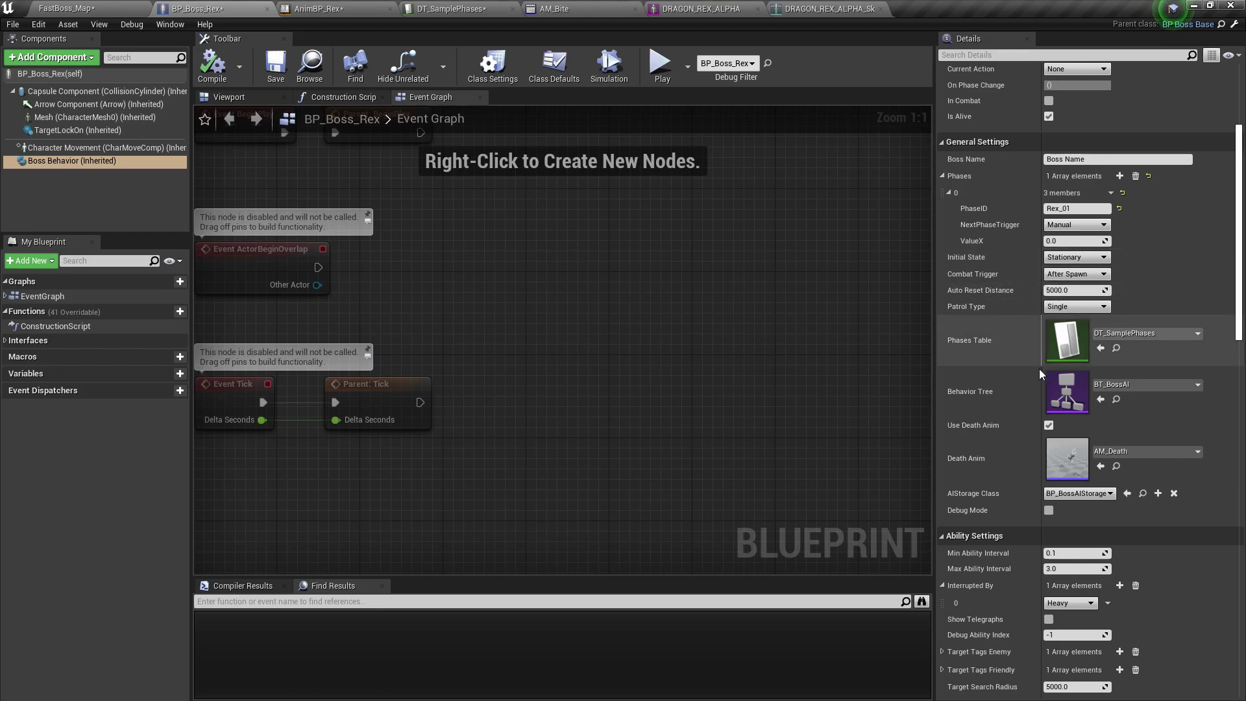
pyautogui.scroll(-3, 1038, 369)
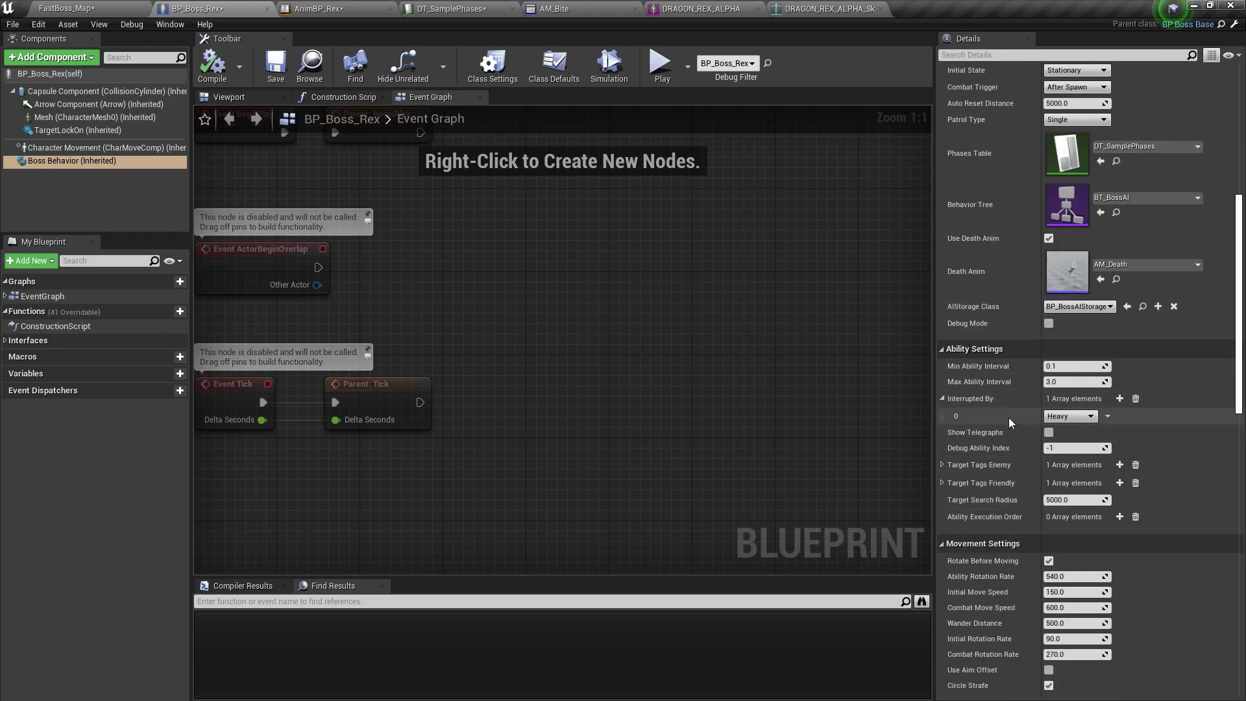
pyautogui.scroll(1, 1008, 416)
pyautogui.click(1048, 407)
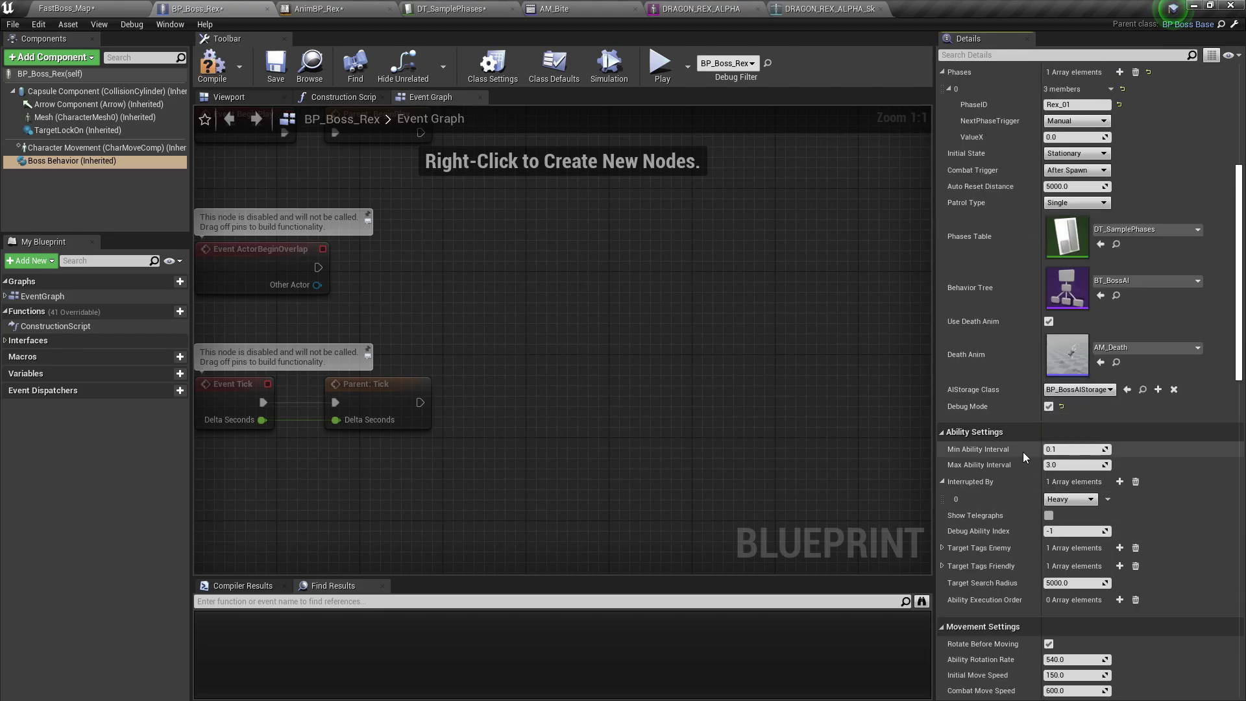
# Step: Play FastBoss_Map, run up to the dragon to examine the debug area of its bite attack, and stop the session
pyautogui.click(72, 9)
pyautogui.click(749, 53)
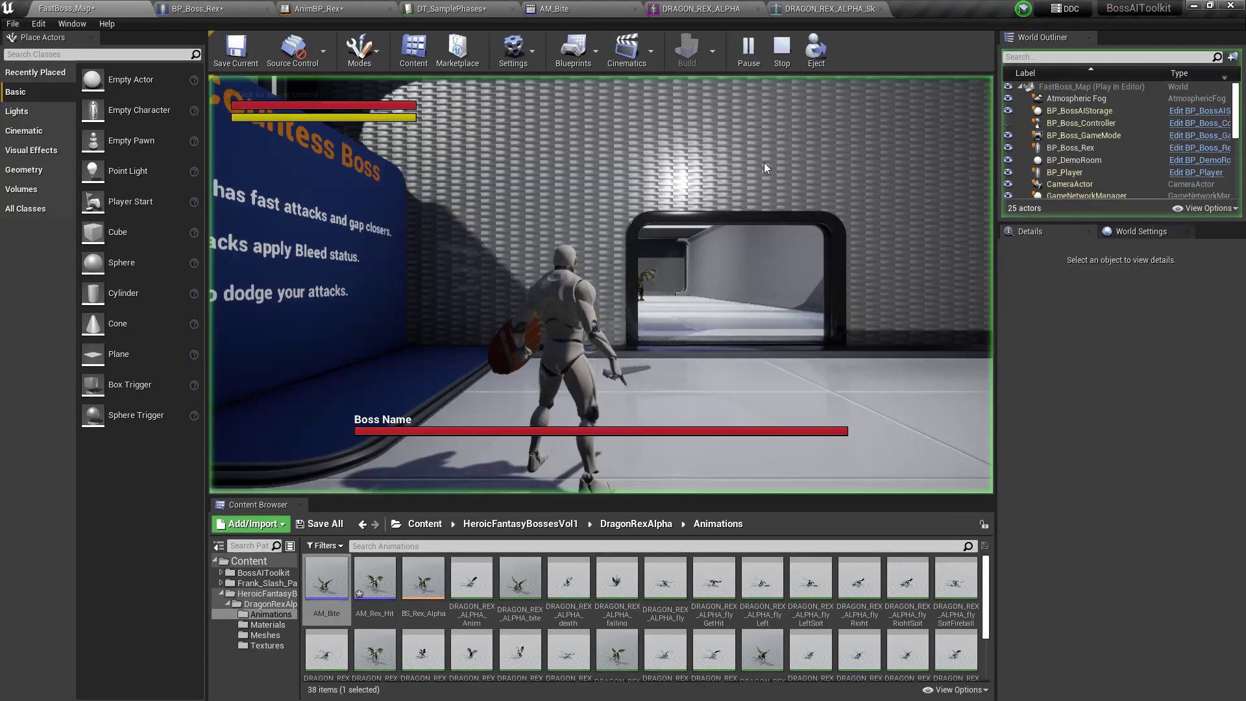
pyautogui.click(765, 167)
pyautogui.press('w')
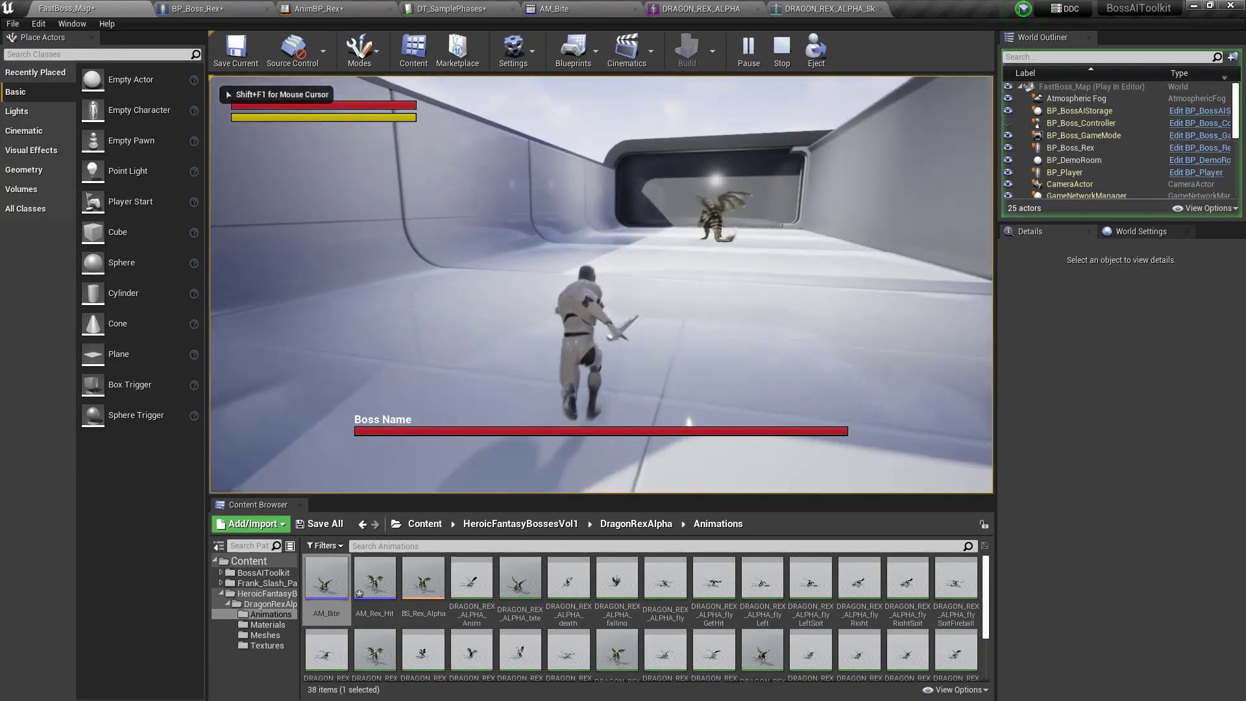
pyautogui.press('d')
pyautogui.press('w')
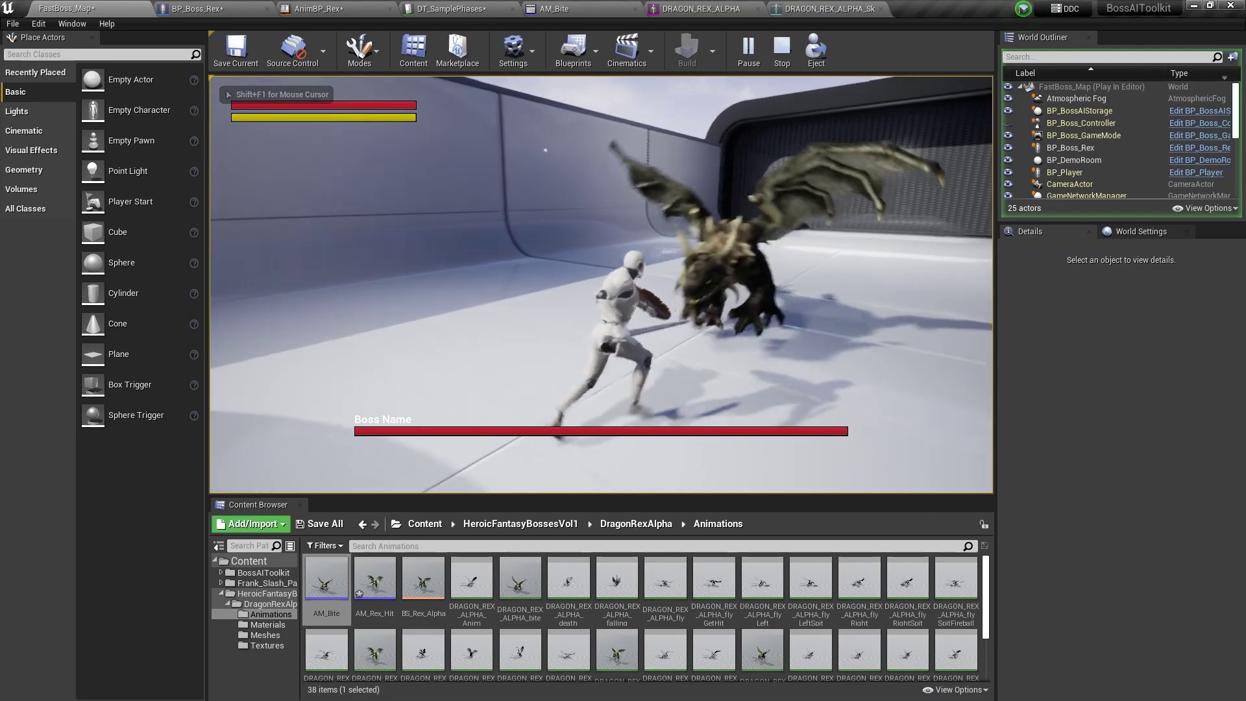
pyautogui.press('s')
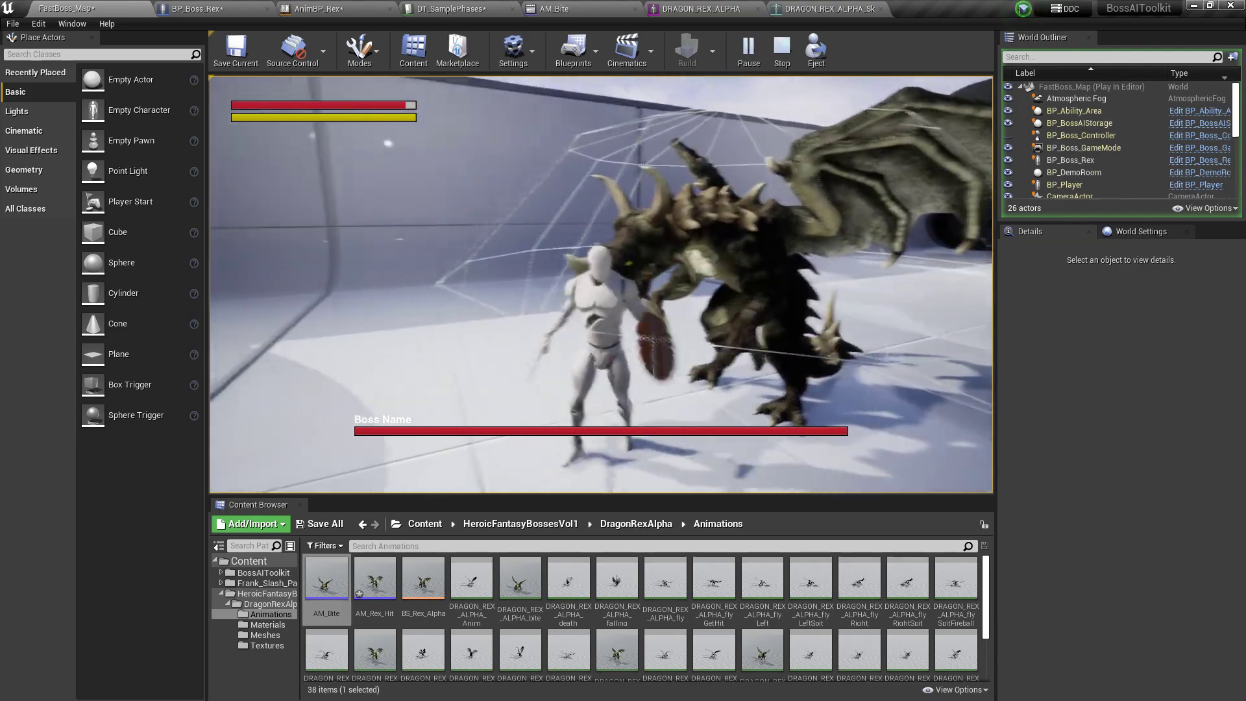
pyautogui.press('Escape')
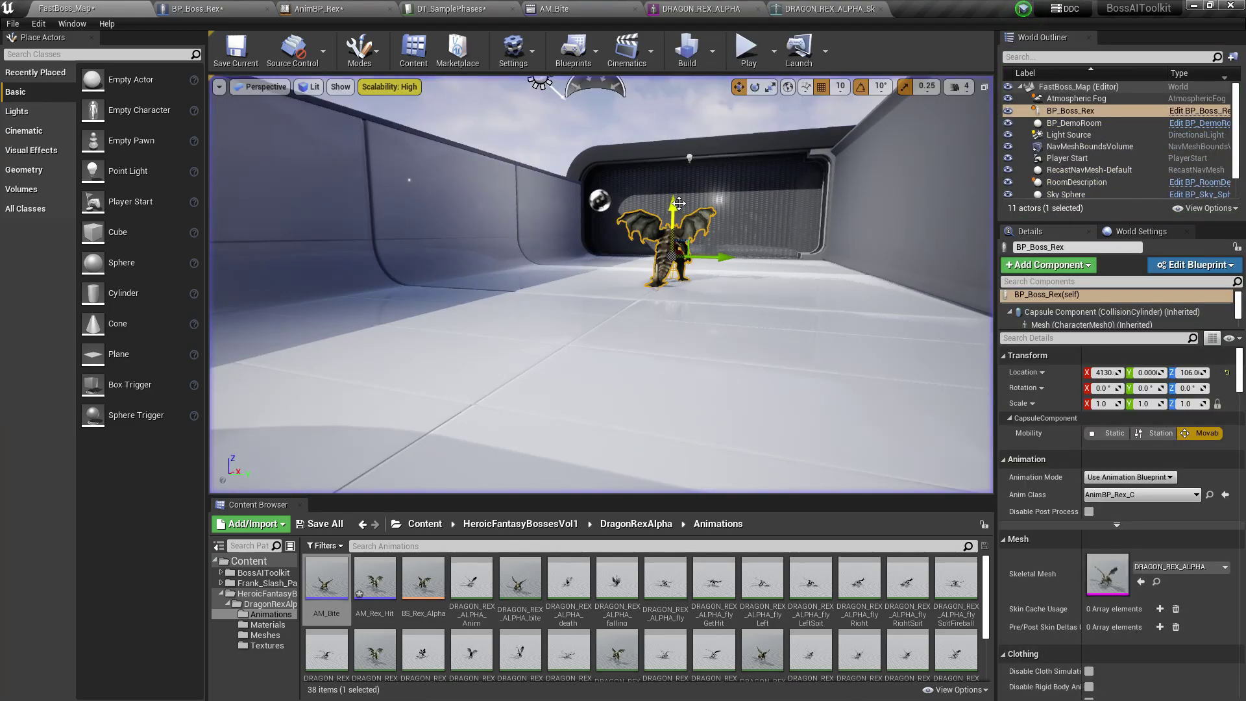
# Step: Set the Area Attack ability's Modifier X to 600 in the Rex_01 row of DT_SamplePhases
pyautogui.click(231, 8)
pyautogui.click(451, 9)
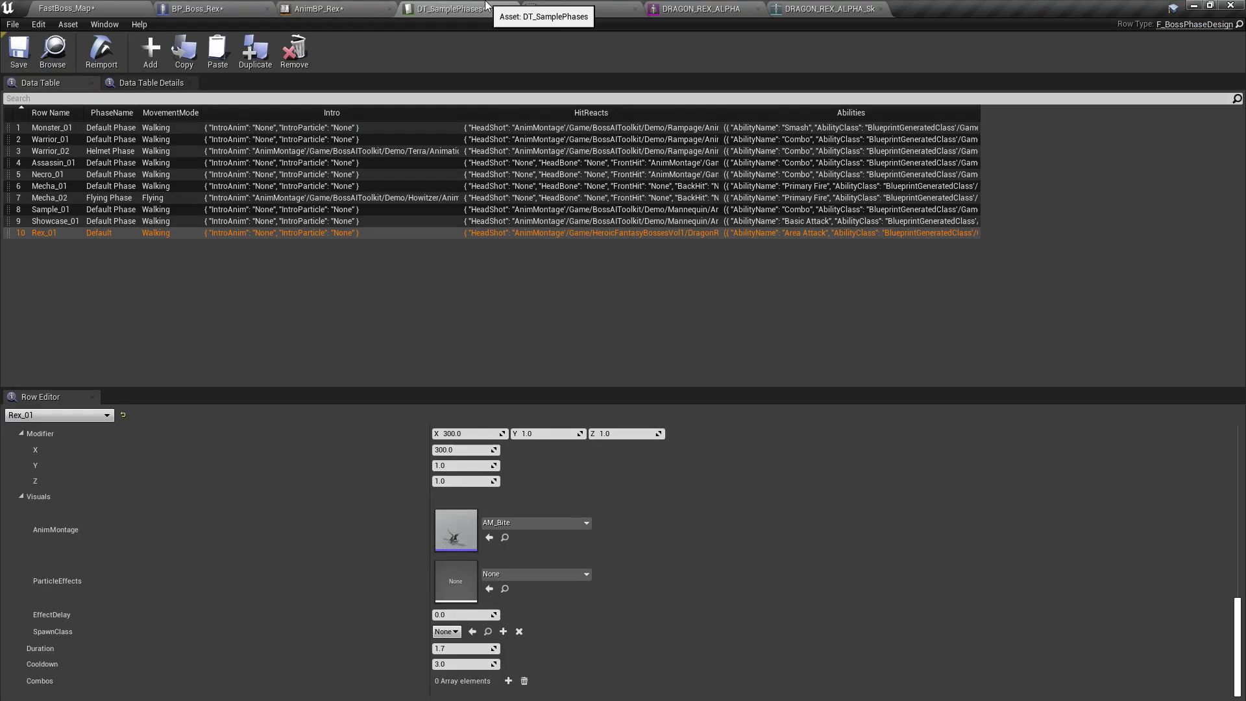
pyautogui.scroll(1, 565, 513)
pyautogui.click(465, 470)
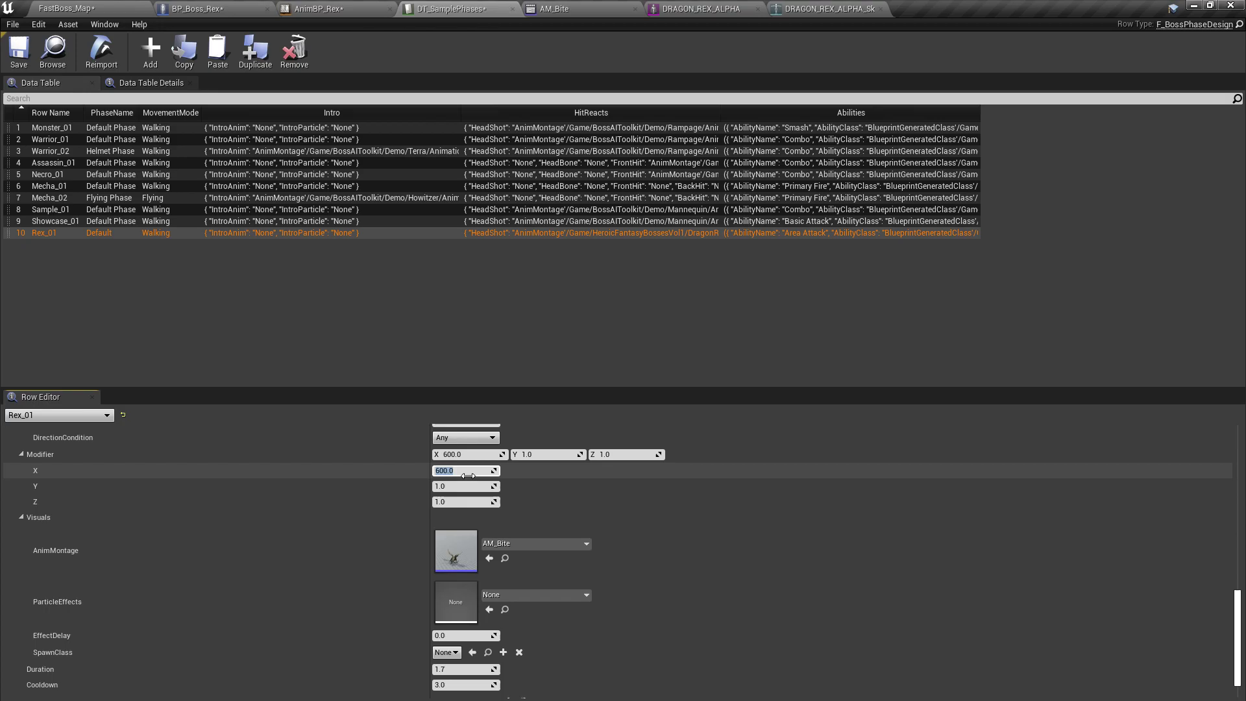
# Step: Play FastBoss_Map again, approach and circle the dragon to test the enlarged attack area, and stop the session
pyautogui.click(65, 8)
pyautogui.click(748, 48)
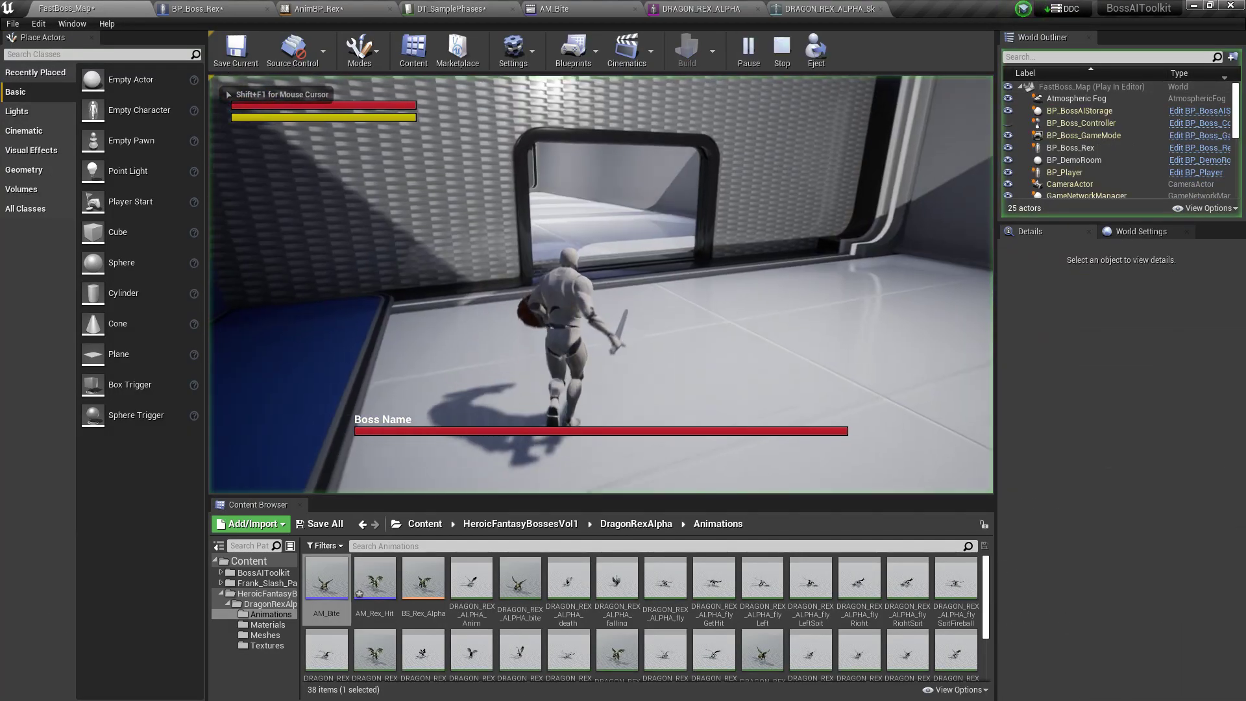
pyautogui.press('w')
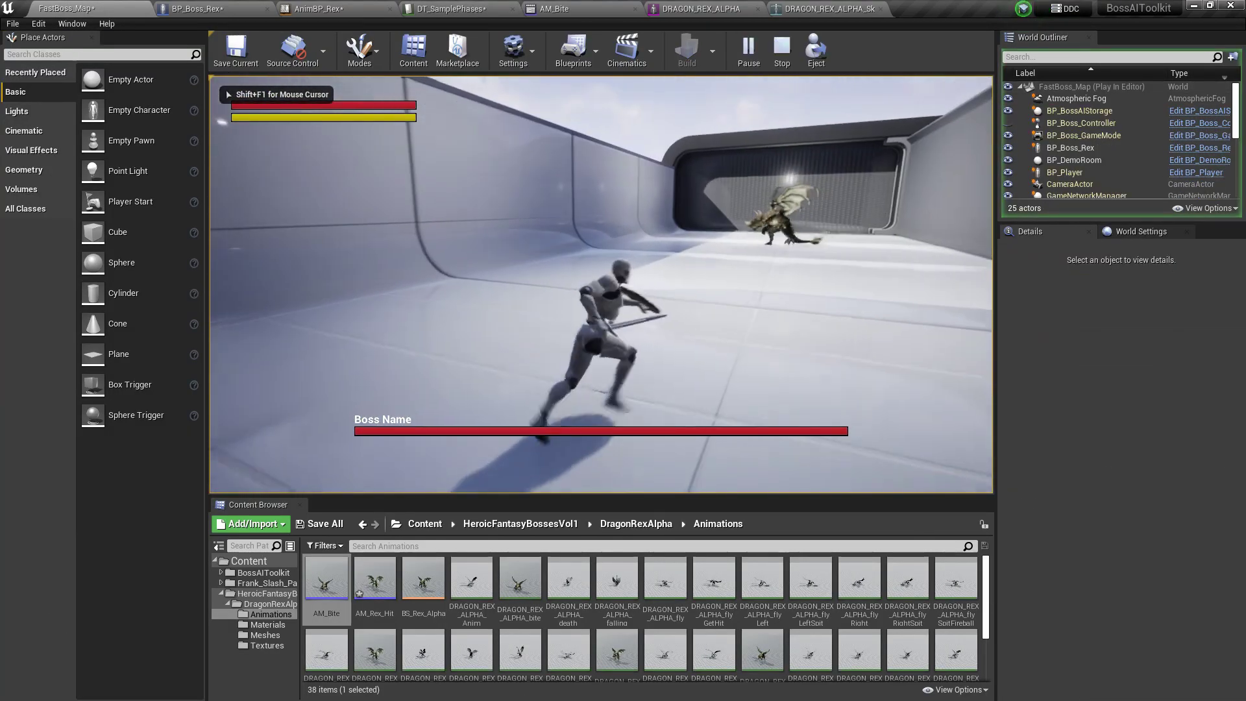
pyautogui.press('w')
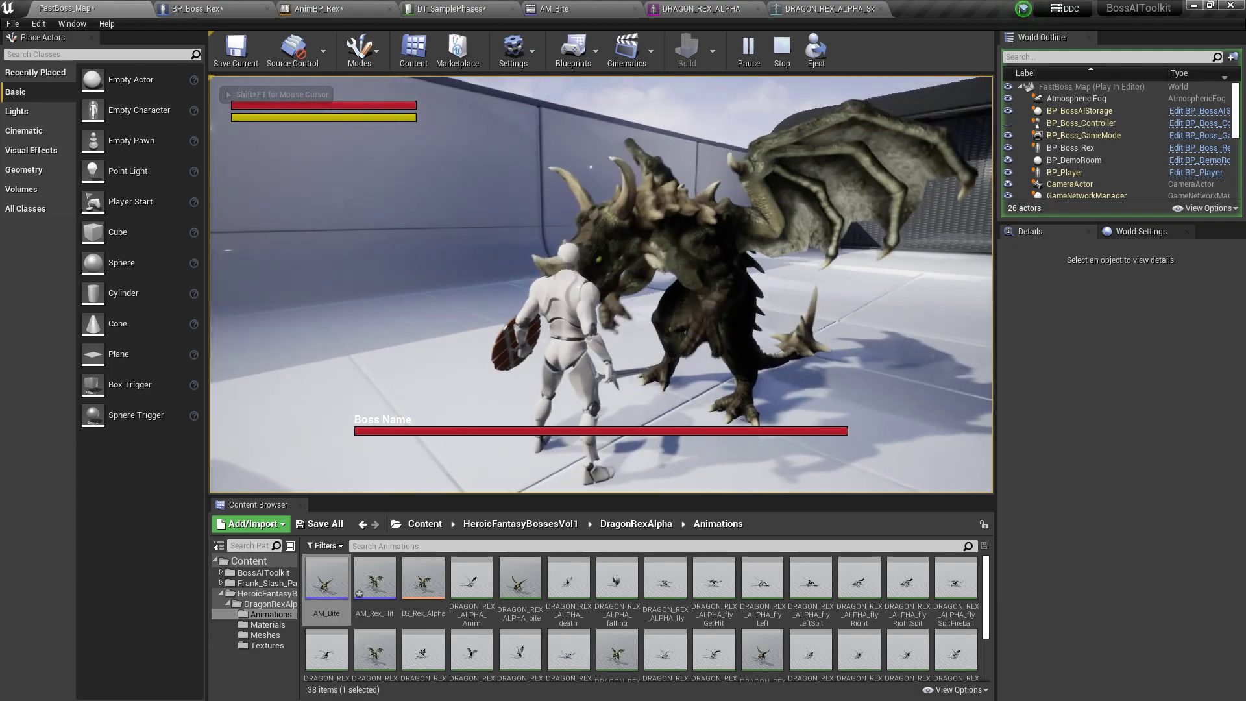
pyautogui.press('s')
pyautogui.press('a')
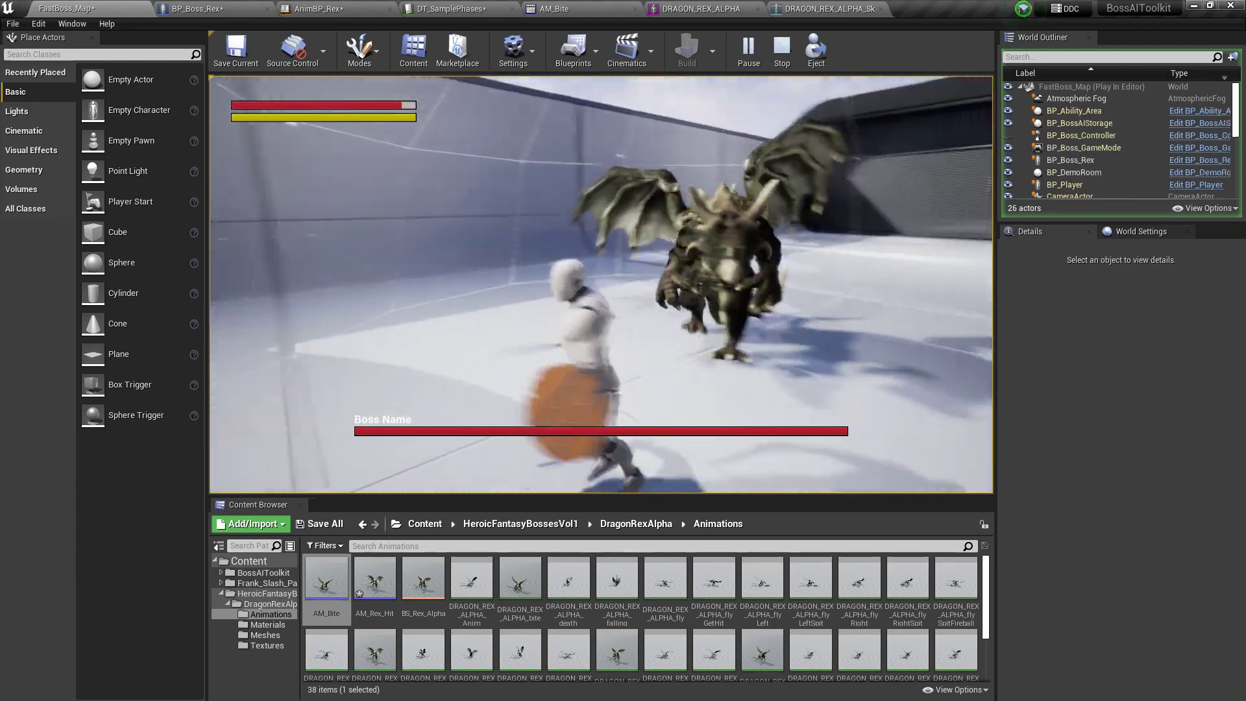
pyautogui.press('w')
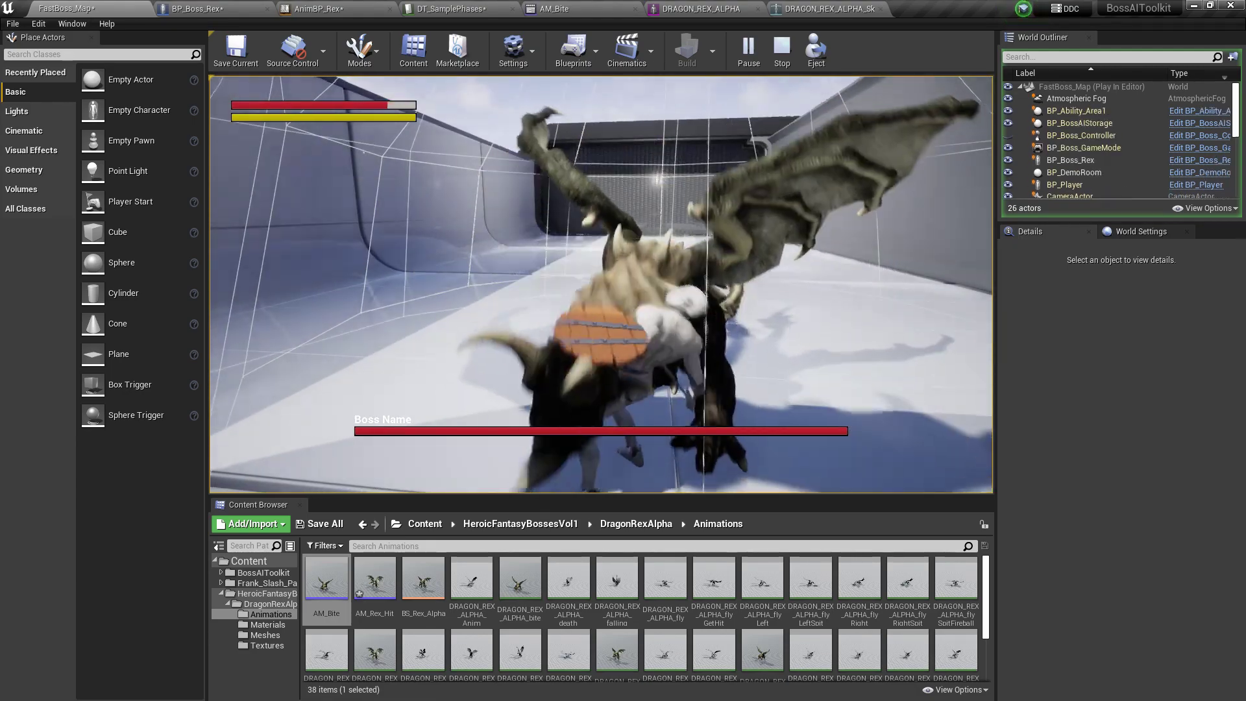
pyautogui.press('Escape')
# Step: Add one combo entry to the Area Attack ability in DT_SamplePhases and expand the entry with its Visuals settings
pyautogui.click(219, 8)
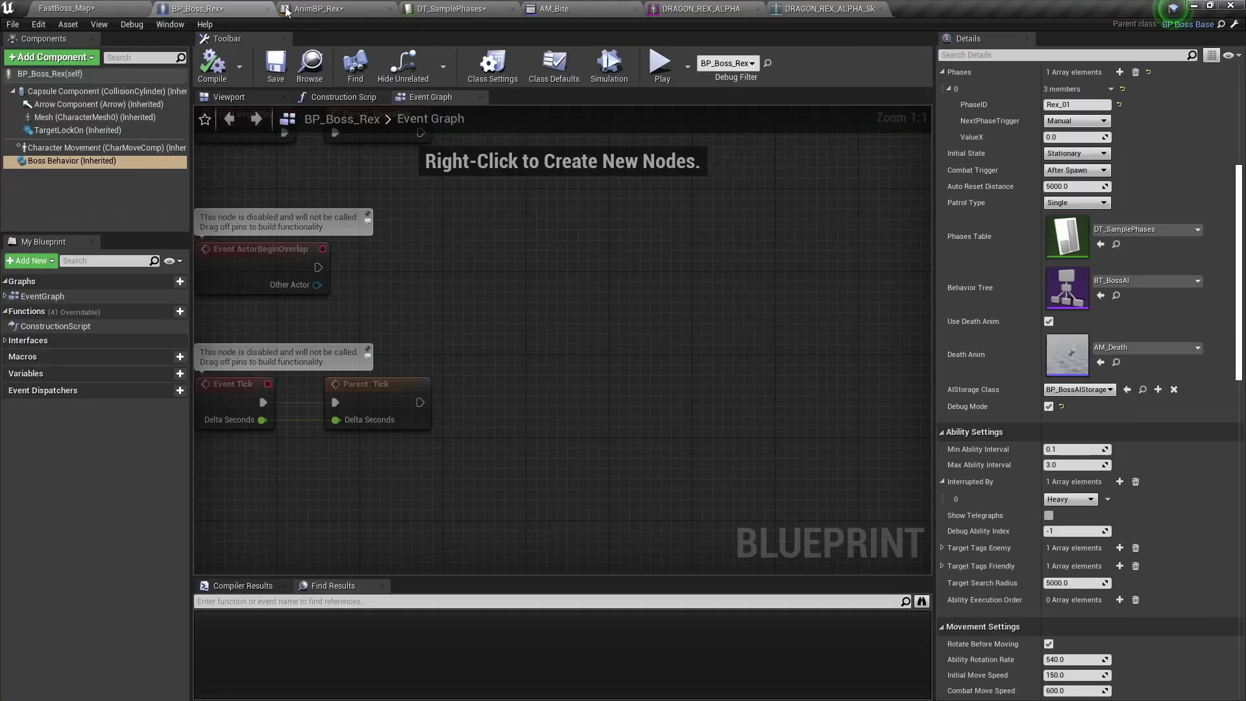
pyautogui.click(367, 7)
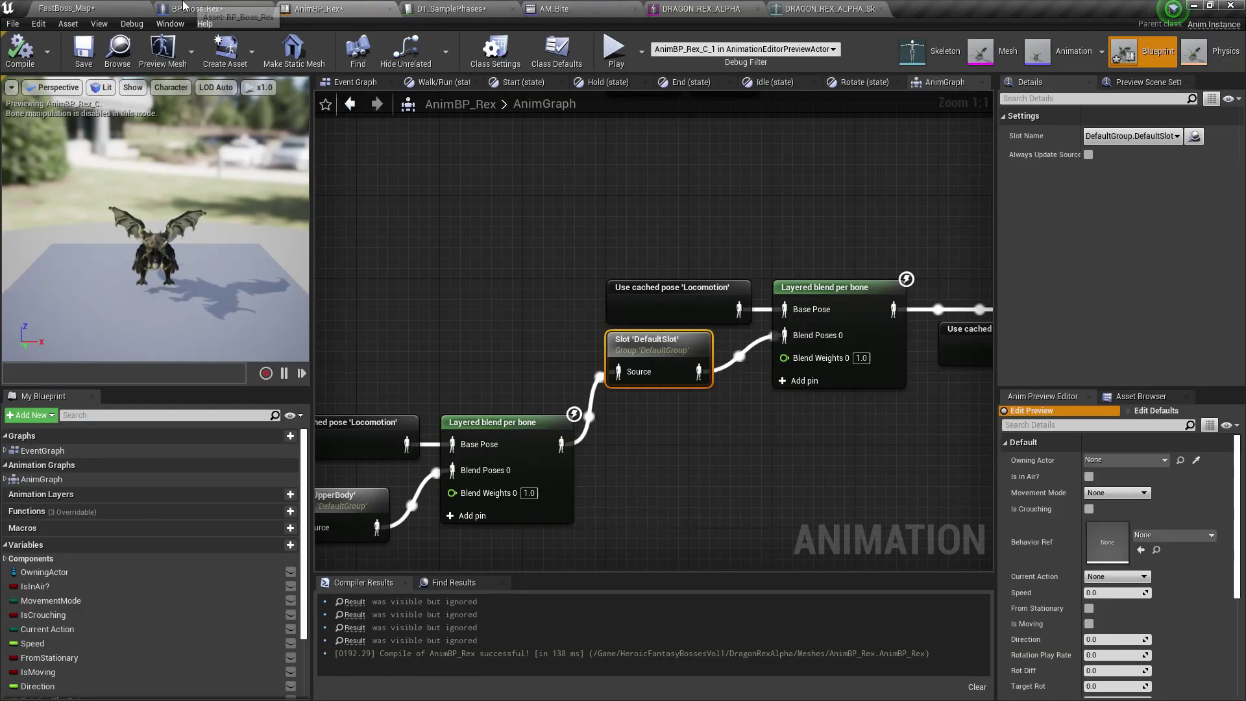
pyautogui.click(451, 8)
pyautogui.scroll(-5, 519, 598)
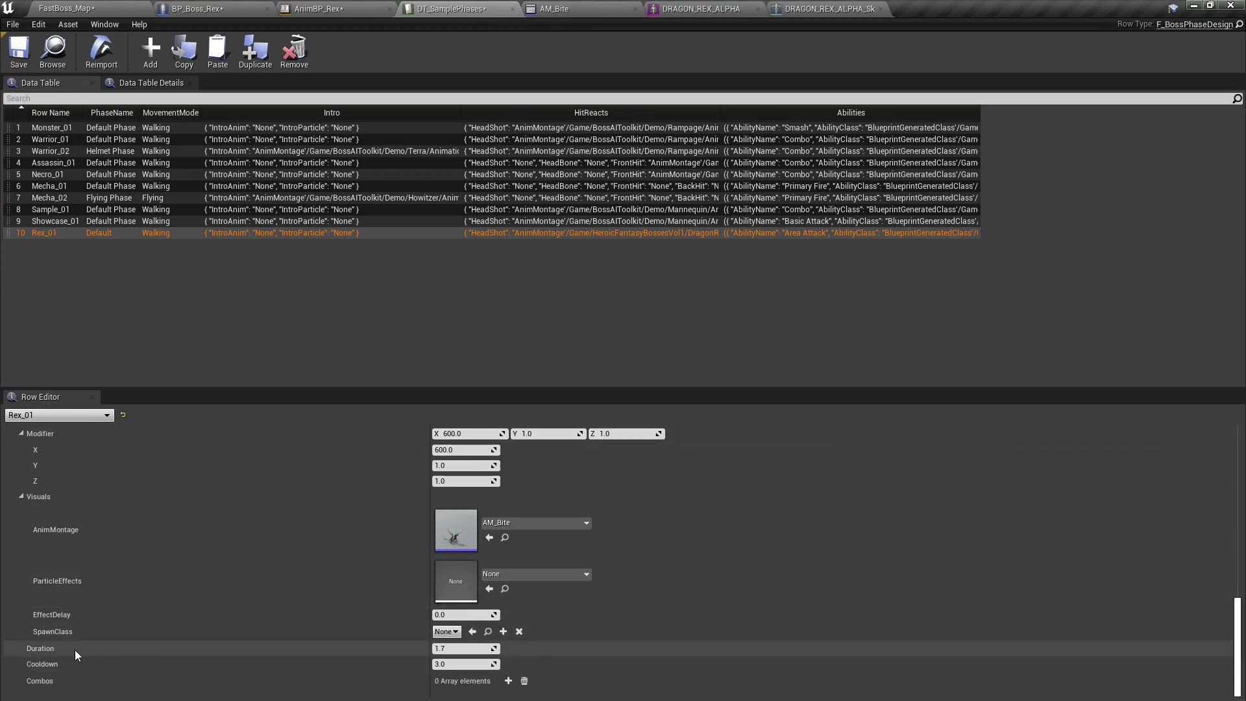
pyautogui.click(508, 680)
pyautogui.scroll(-1, 418, 542)
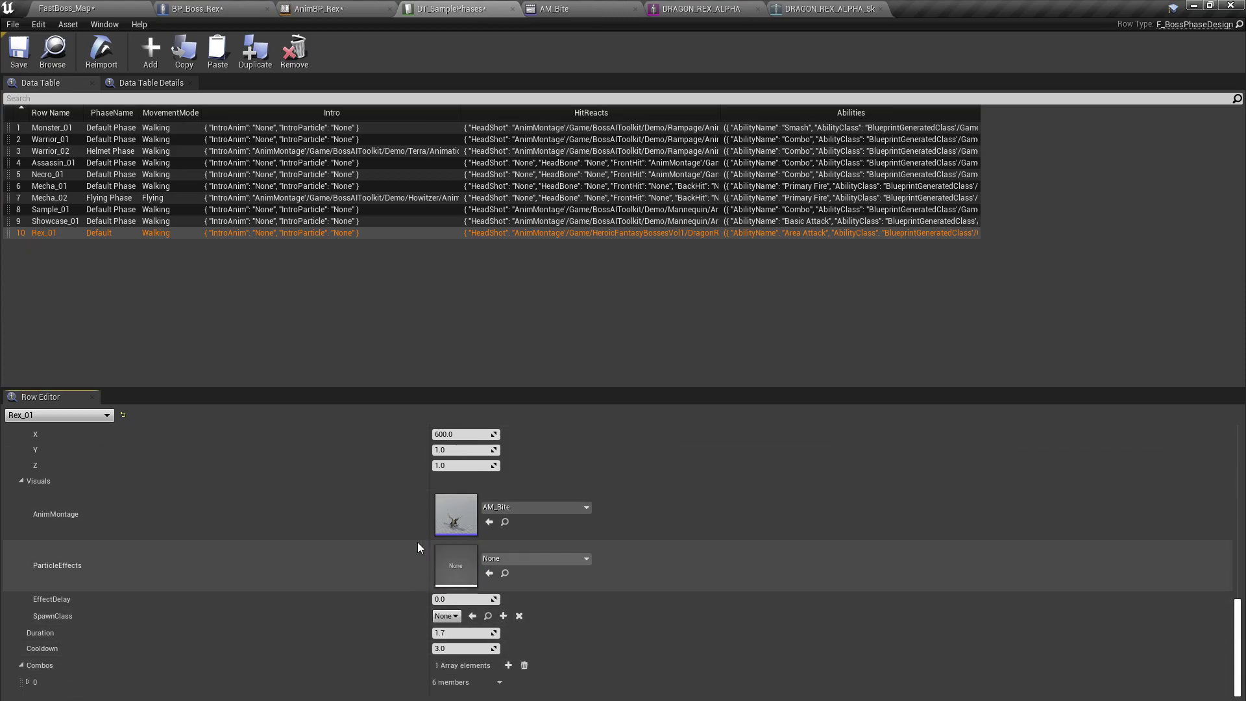
pyautogui.click(28, 681)
pyautogui.scroll(-3, 240, 592)
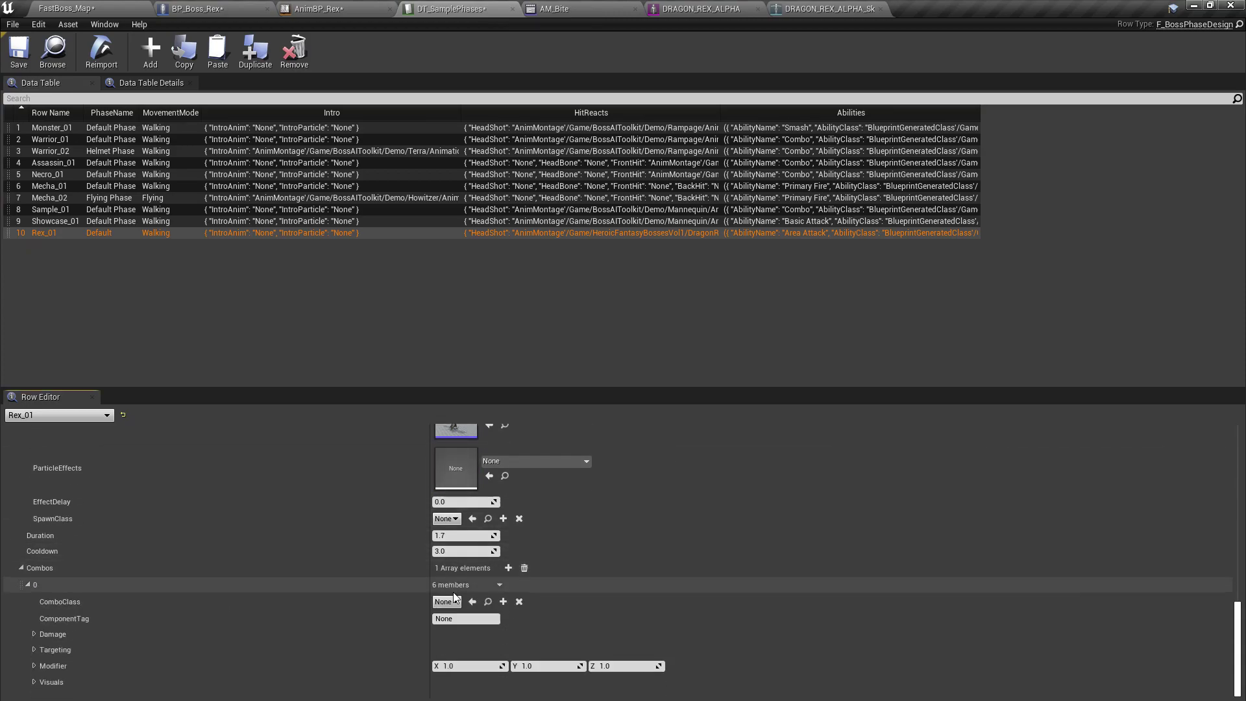
pyautogui.scroll(1, 406, 623)
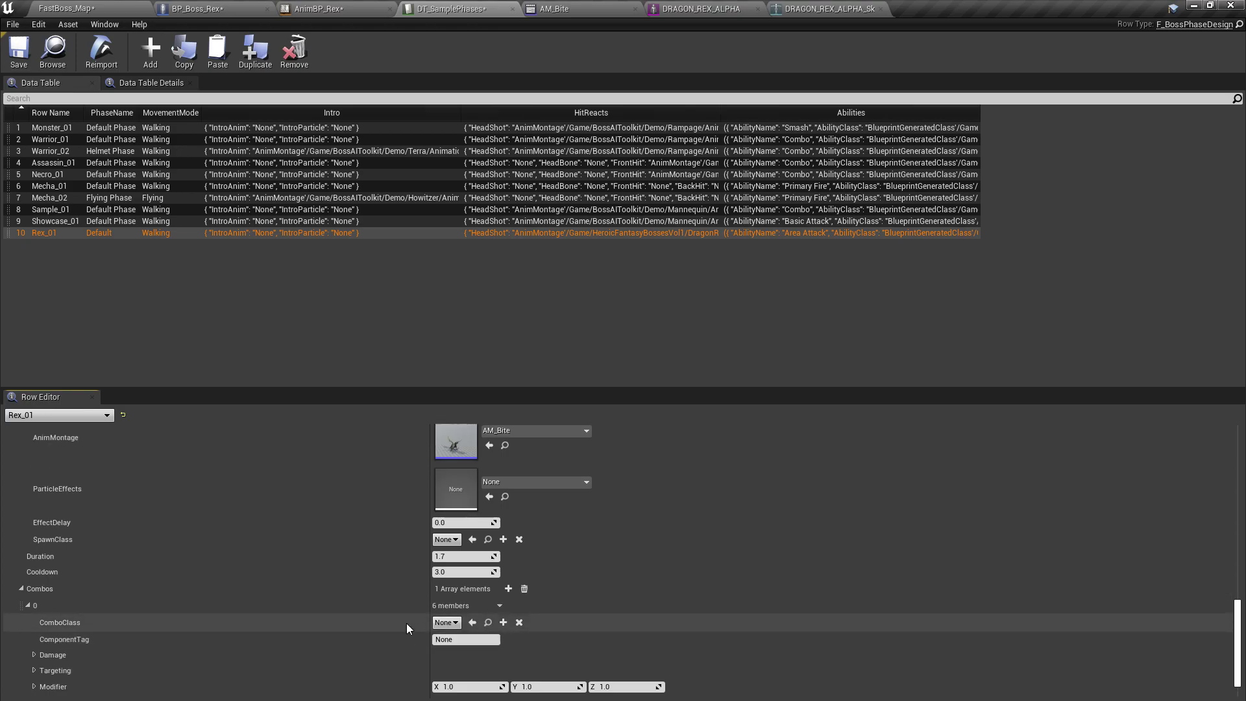
pyautogui.scroll(-1, 39, 675)
pyautogui.click(34, 681)
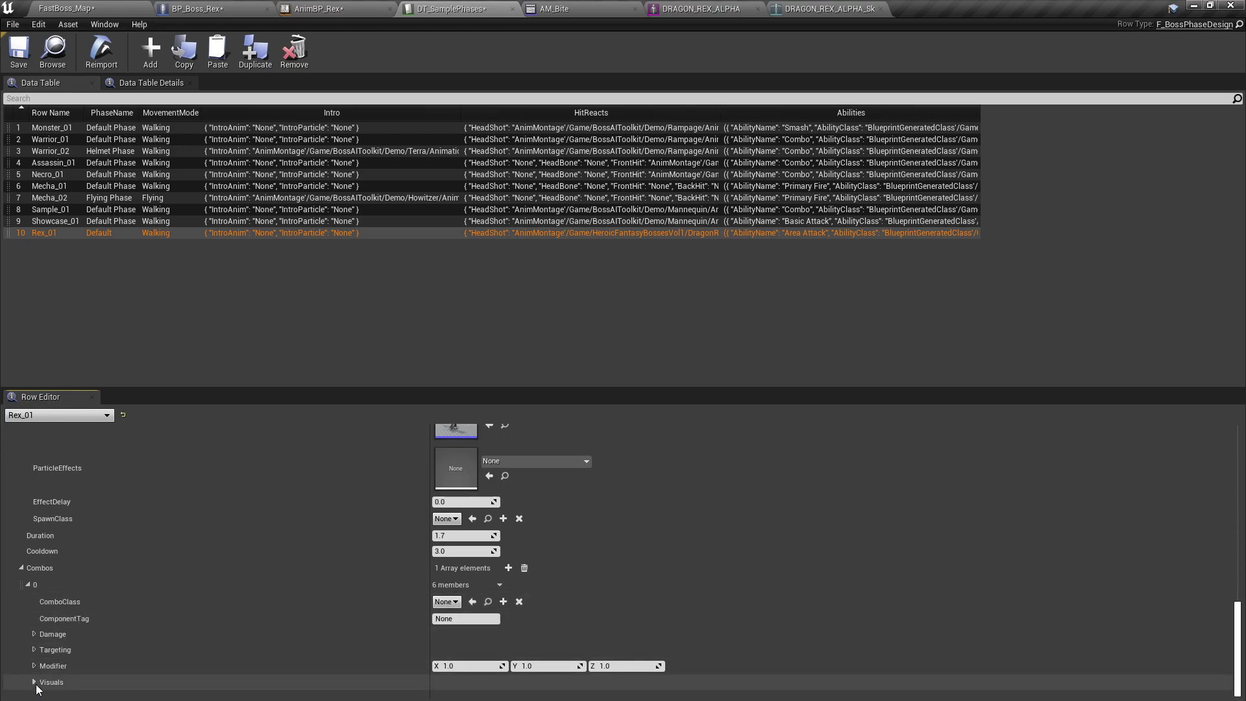
pyautogui.scroll(-5, 243, 622)
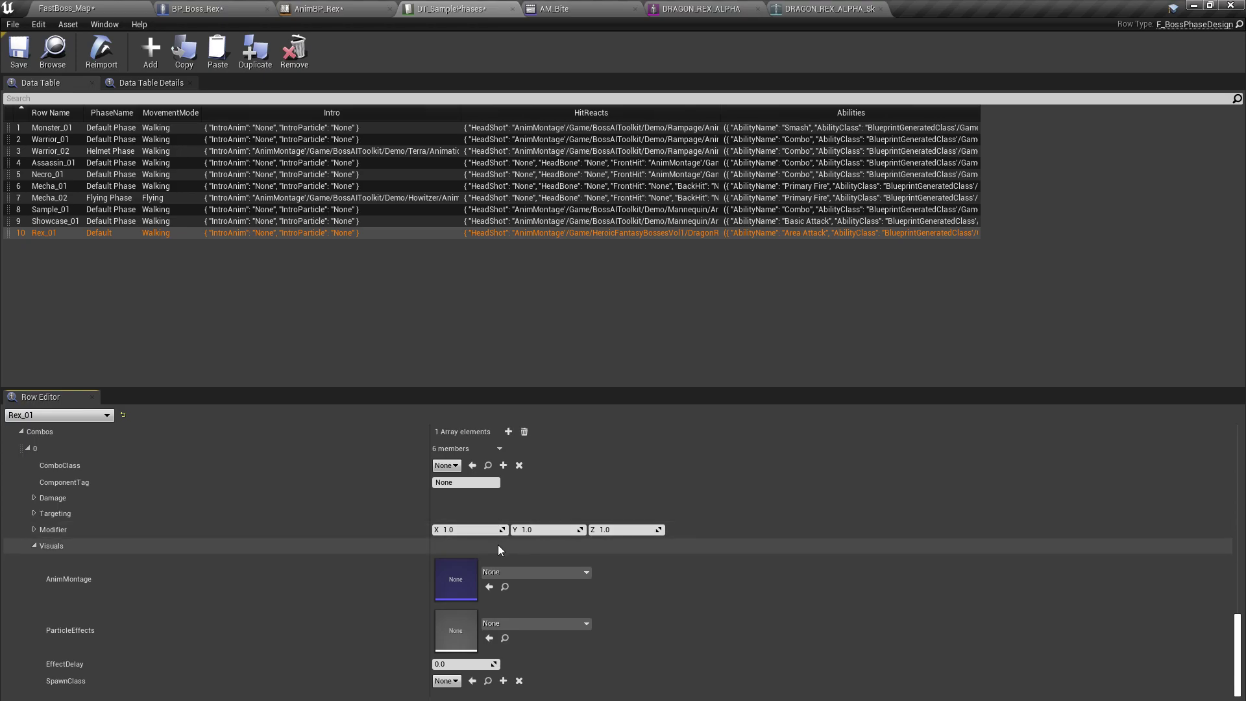
# Step: Add a second ability to Rex_01's Abilities array, collapse the Area Attack entry and expand the new one
pyautogui.scroll(10, 373, 584)
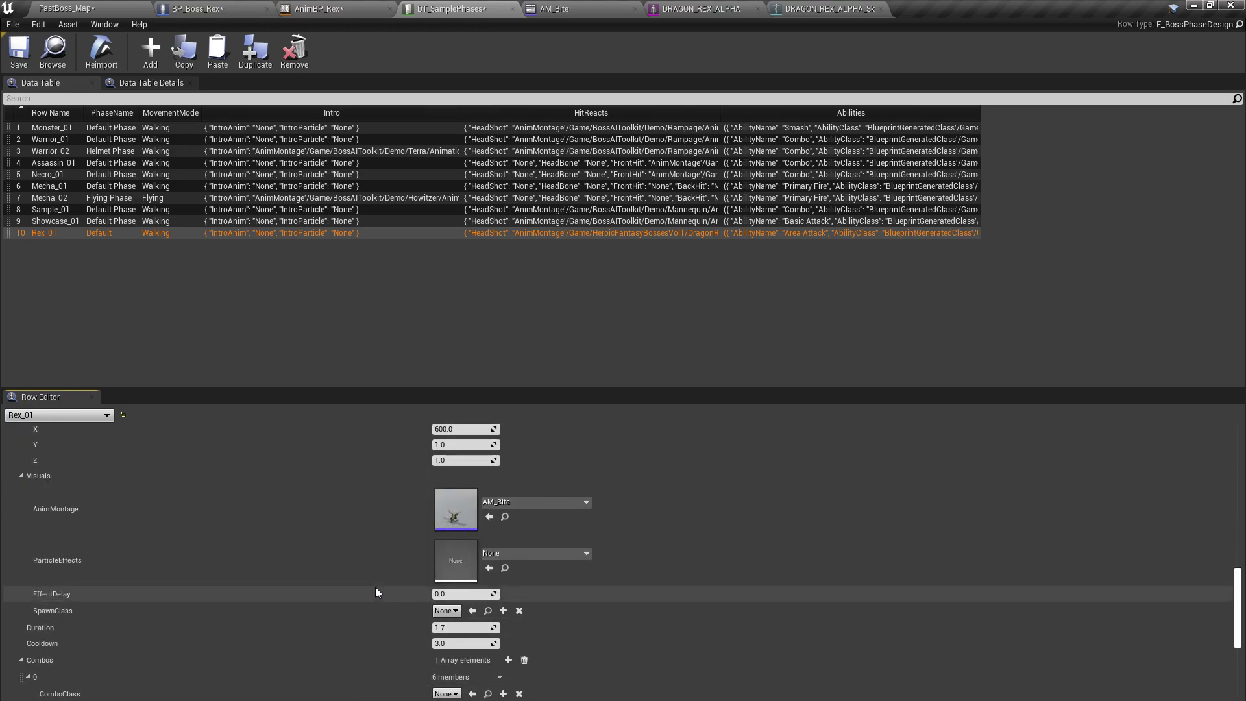
pyautogui.scroll(5, 406, 569)
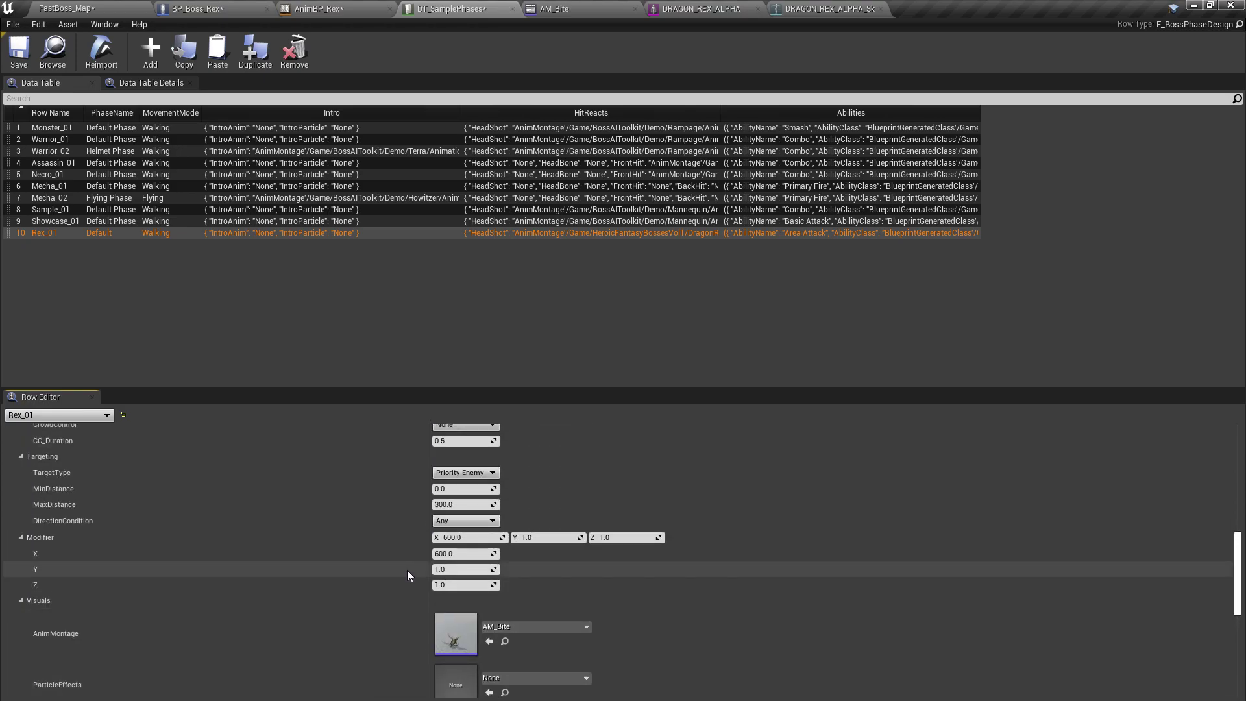
pyautogui.scroll(-4, 406, 569)
pyautogui.scroll(3, 407, 569)
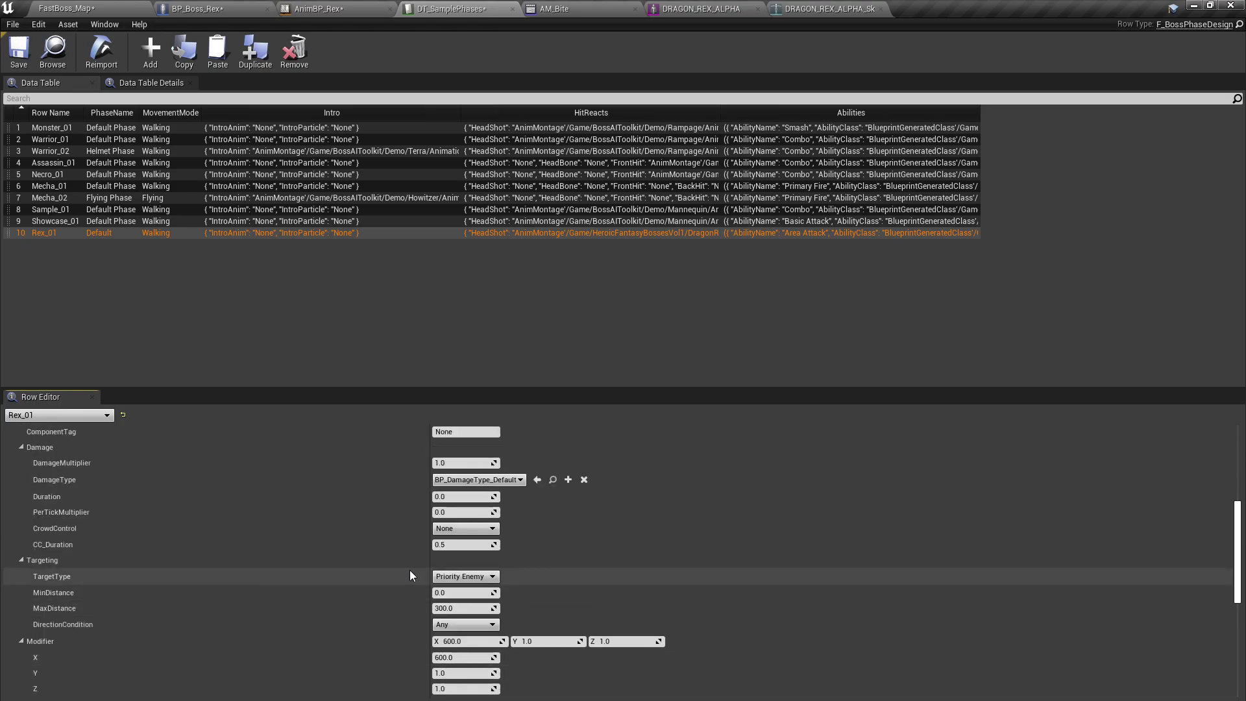
pyautogui.scroll(-10, 410, 575)
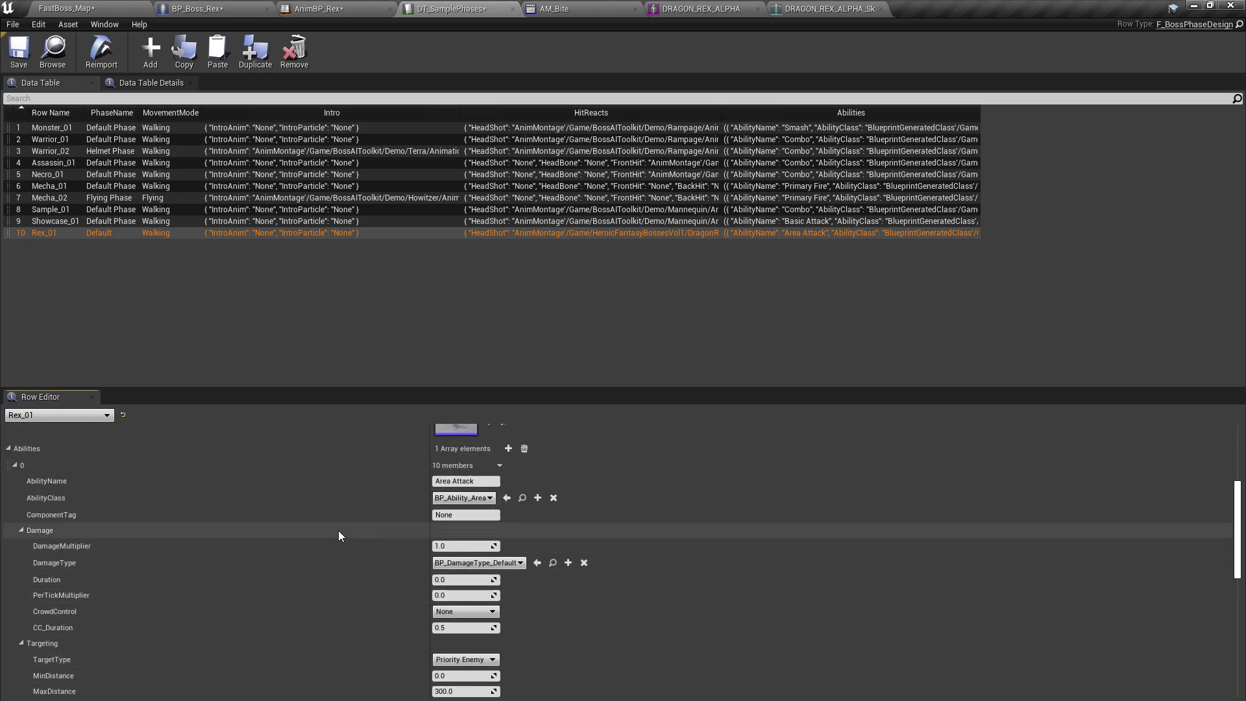
pyautogui.scroll(10, 445, 542)
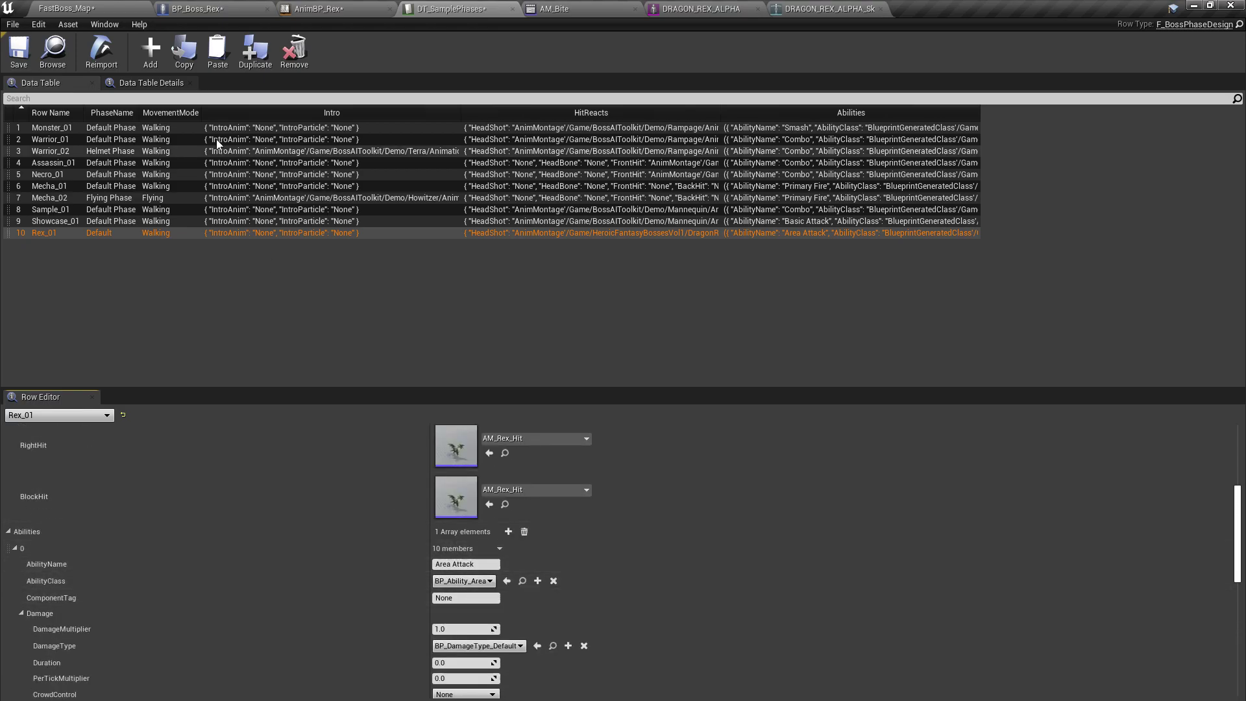
pyautogui.click(508, 531)
pyautogui.click(15, 549)
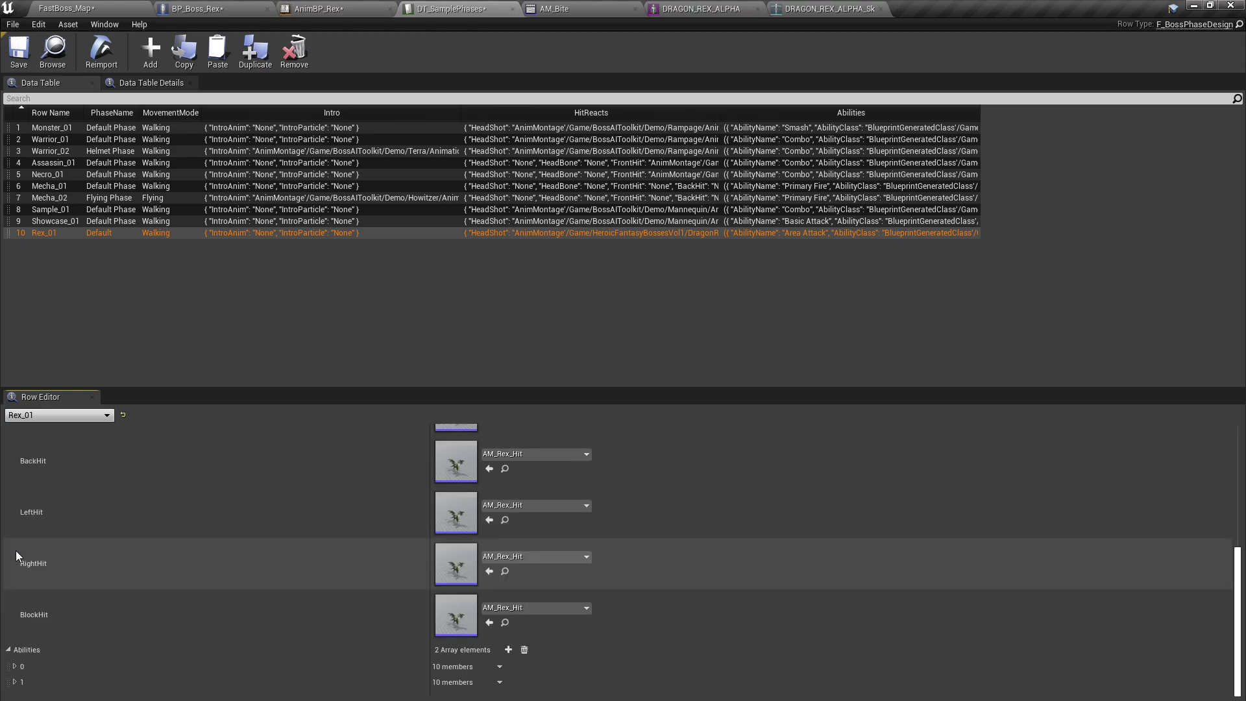
pyautogui.click(14, 664)
pyautogui.scroll(-4, 195, 593)
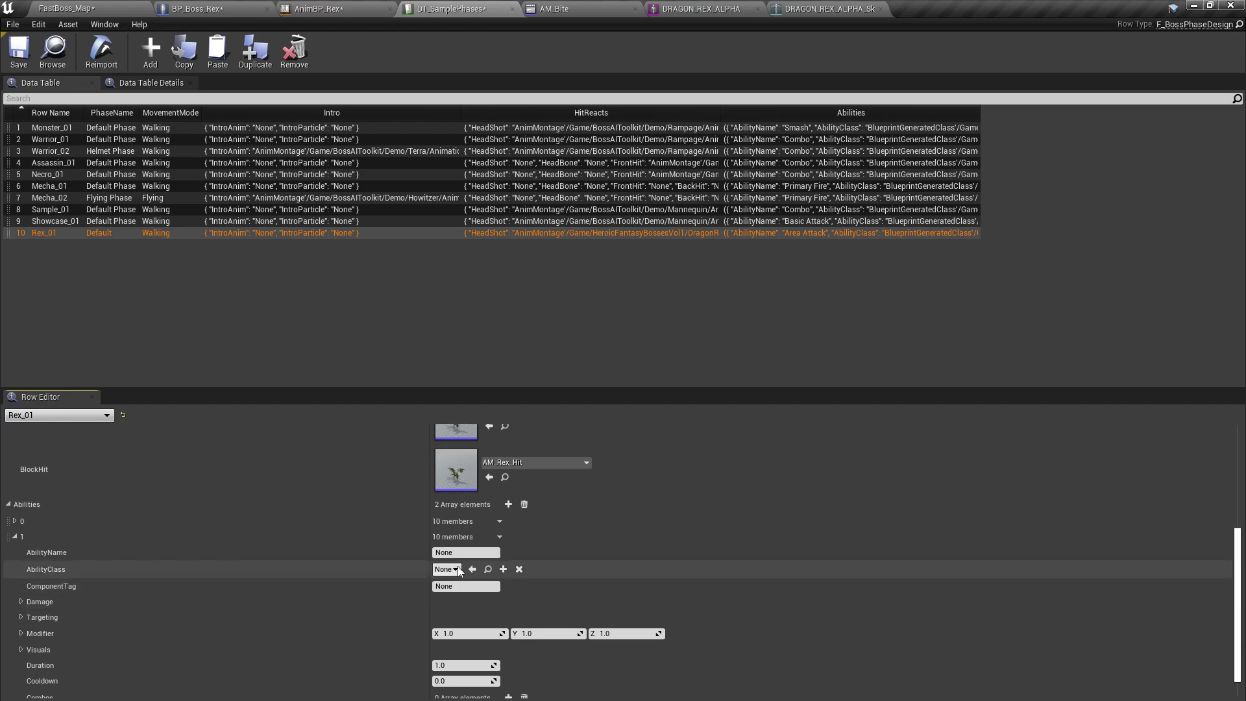
# Step: Name the second ability Hitbox Attack and set its AbilityClass to BP_Ability_Hitbox
pyautogui.click(466, 552)
pyautogui.write('Hitbox Attack')
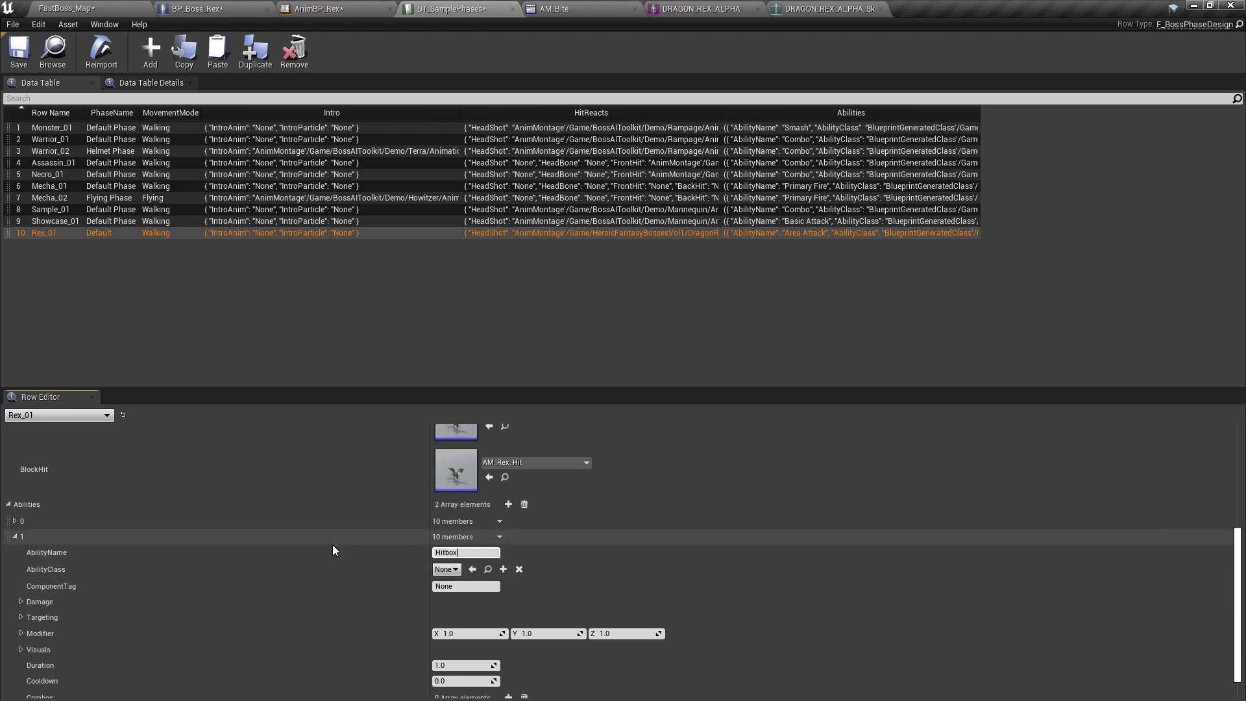
pyautogui.press('Return')
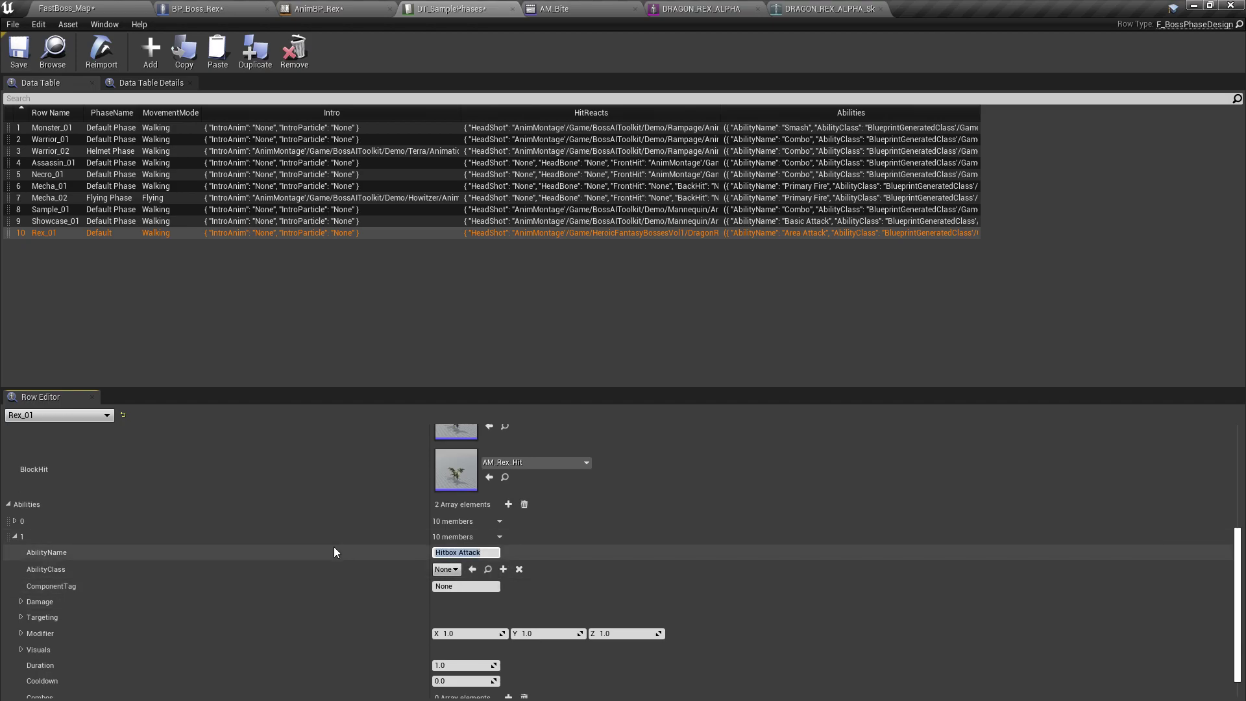
pyautogui.click(445, 569)
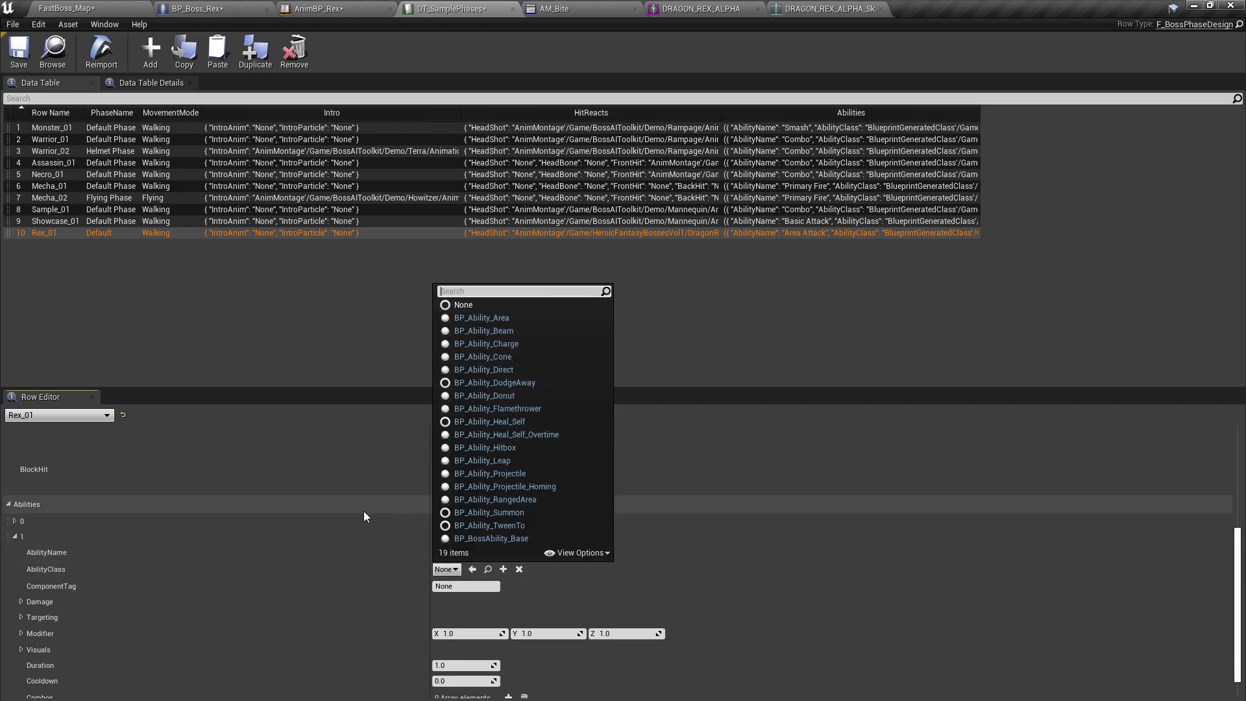
pyautogui.click(534, 449)
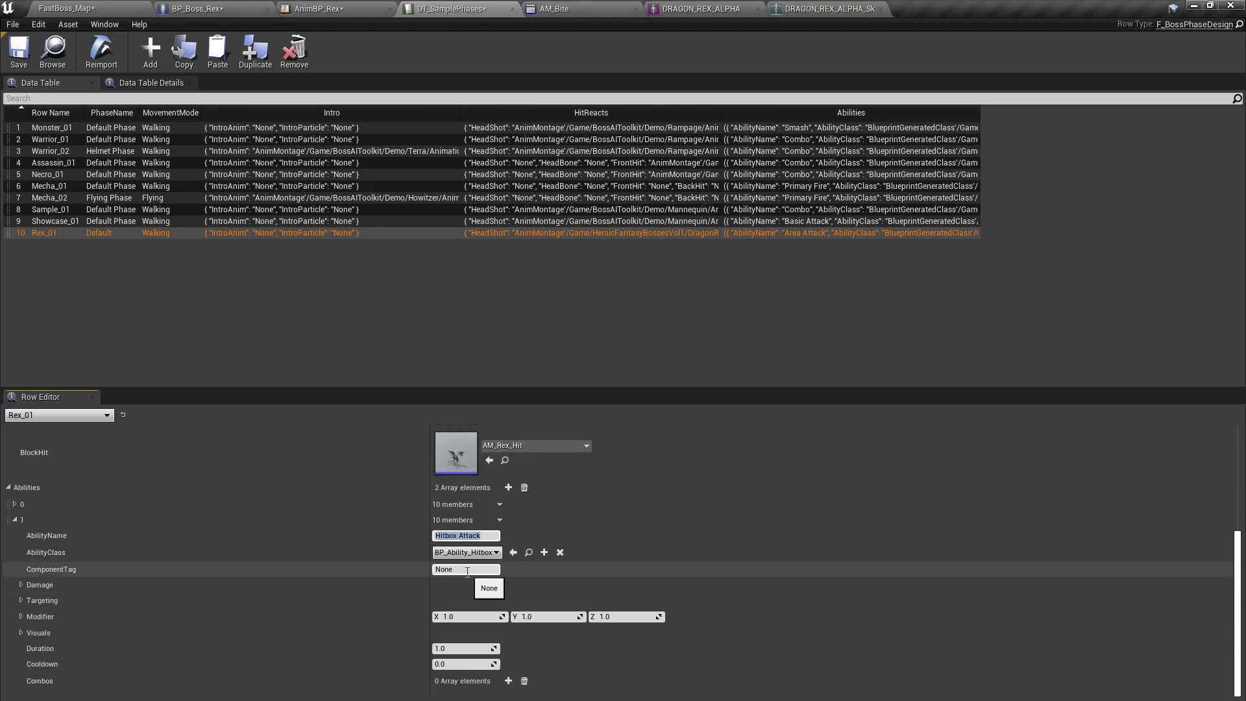
# Step: Inspect the dragon's mesh component in the BP_Boss_Rex viewport, and return to the Hitbox Attack's ComponentTag in DT_SamplePhases
pyautogui.click(467, 570)
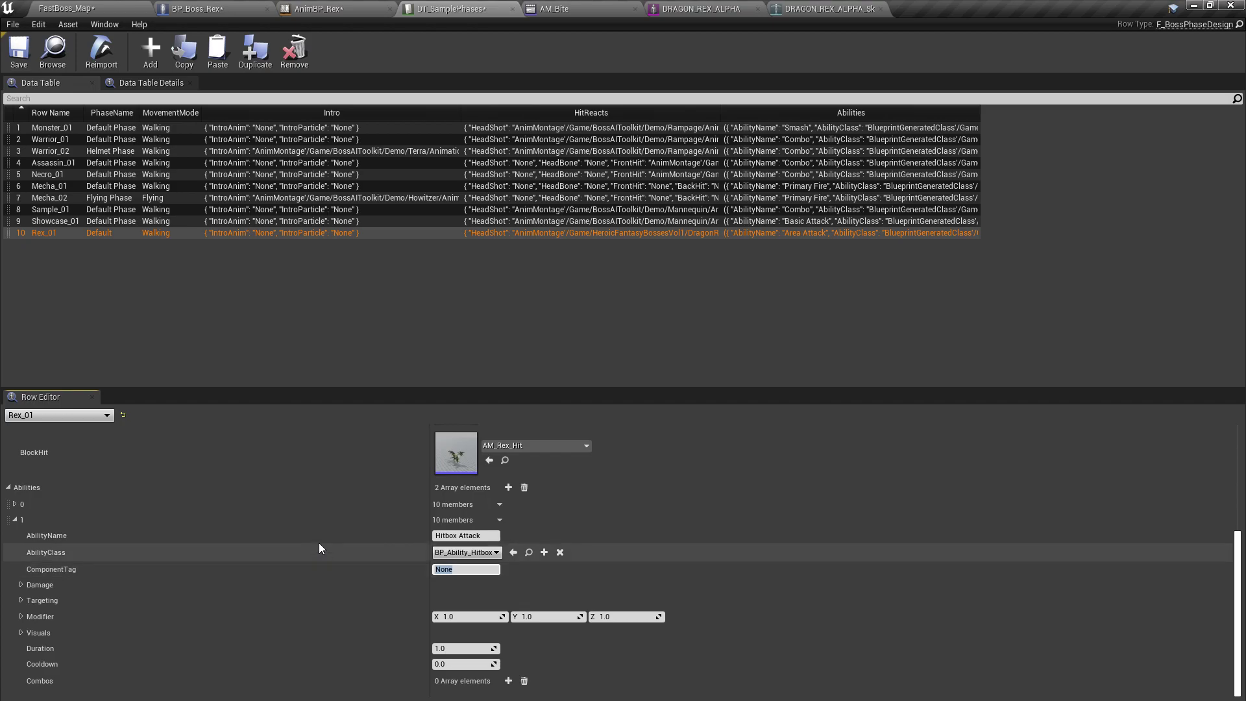
pyautogui.click(223, 8)
pyautogui.click(239, 97)
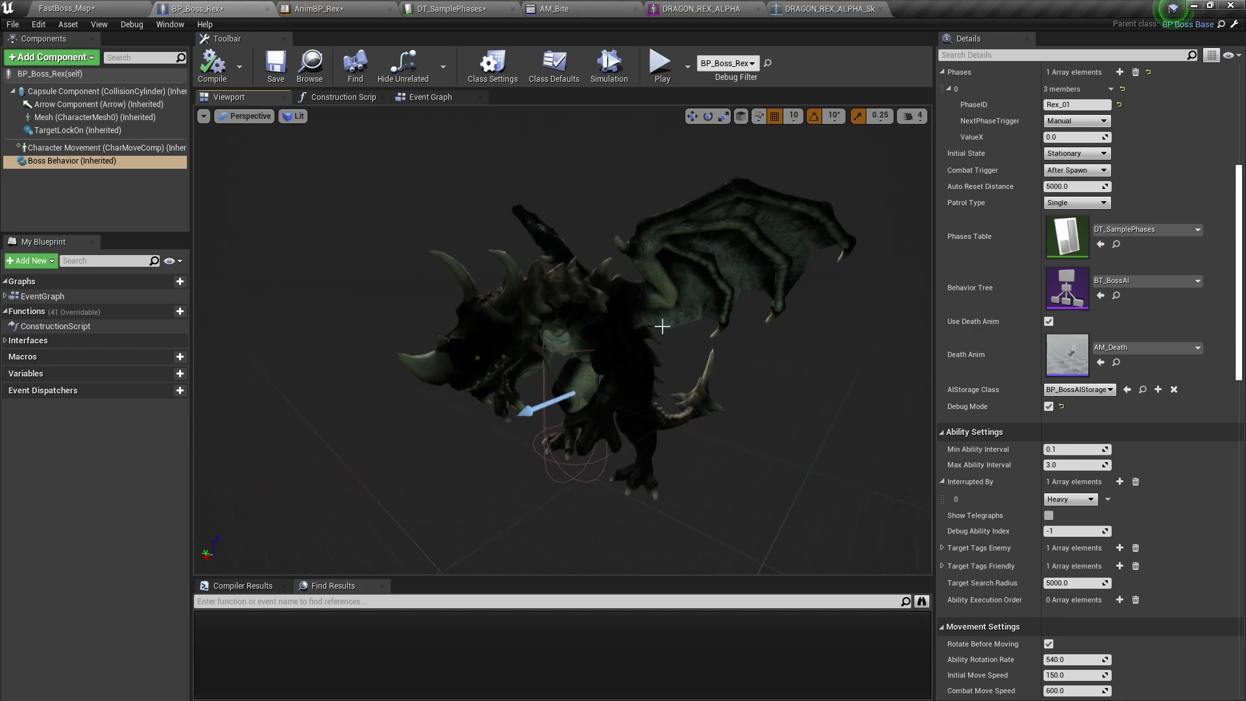
pyautogui.click(640, 319)
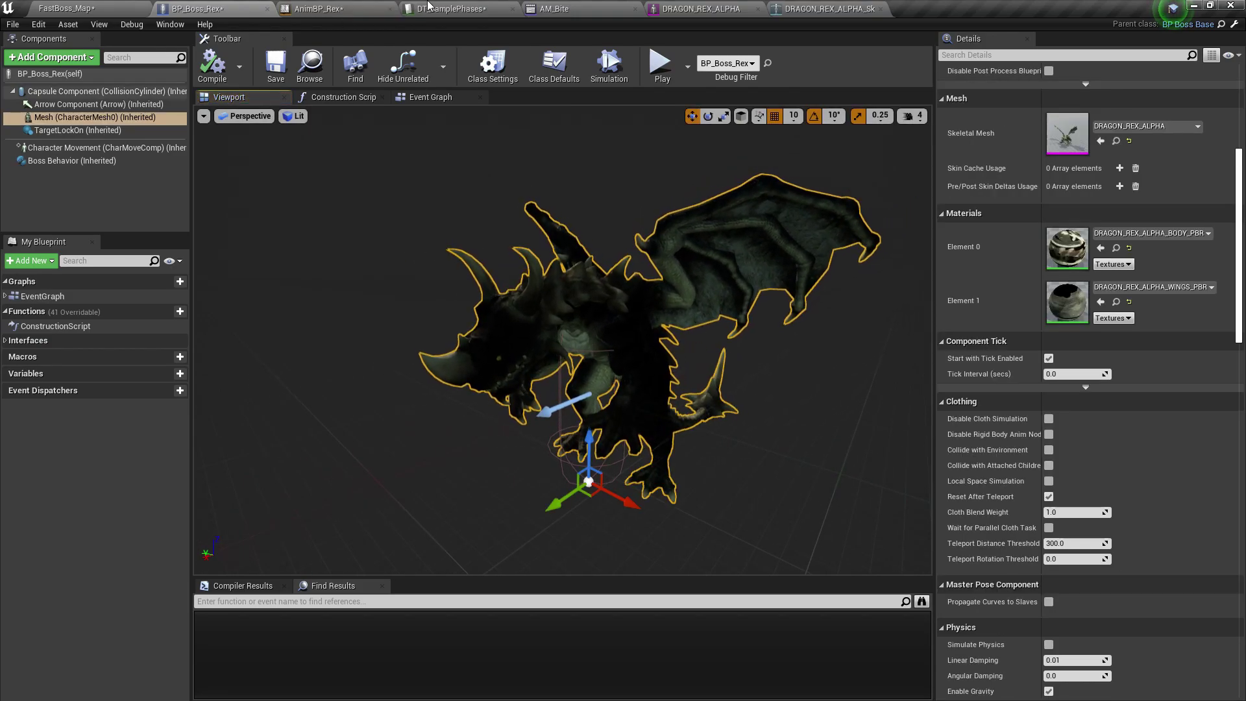
pyautogui.click(451, 8)
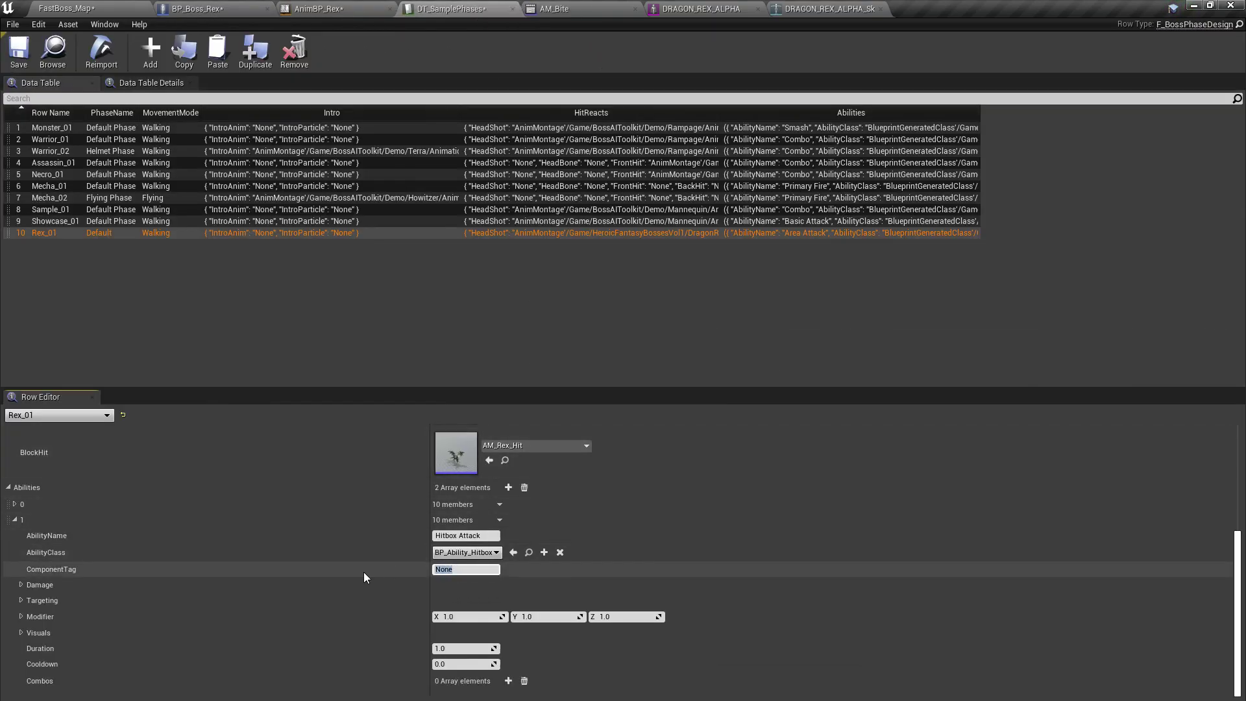
# Step: Set the Hitbox Attack's ComponentTag to tail and return to the BP_Boss_Rex blueprint
pyautogui.write('Tail')
pyautogui.press('Return')
pyautogui.click(209, 11)
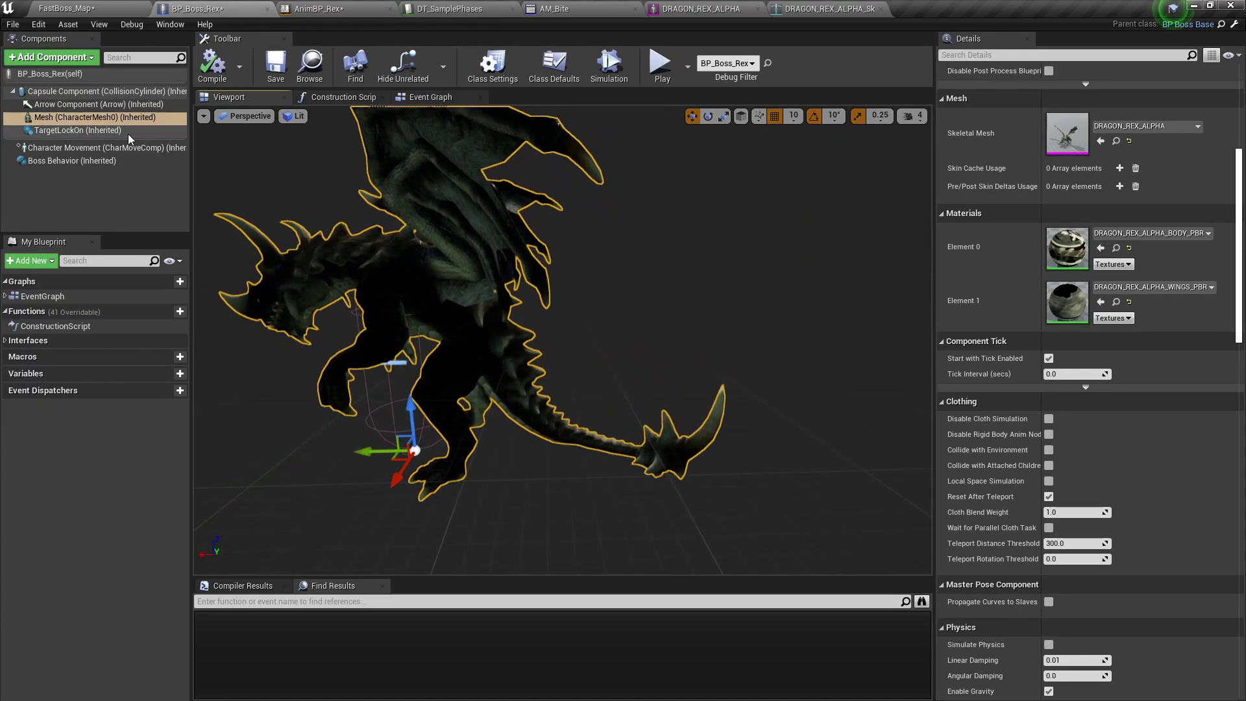
# Step: Add a Sphere Collision component under the dragon's Mesh, keeping the default name Sphere
pyautogui.click(50, 58)
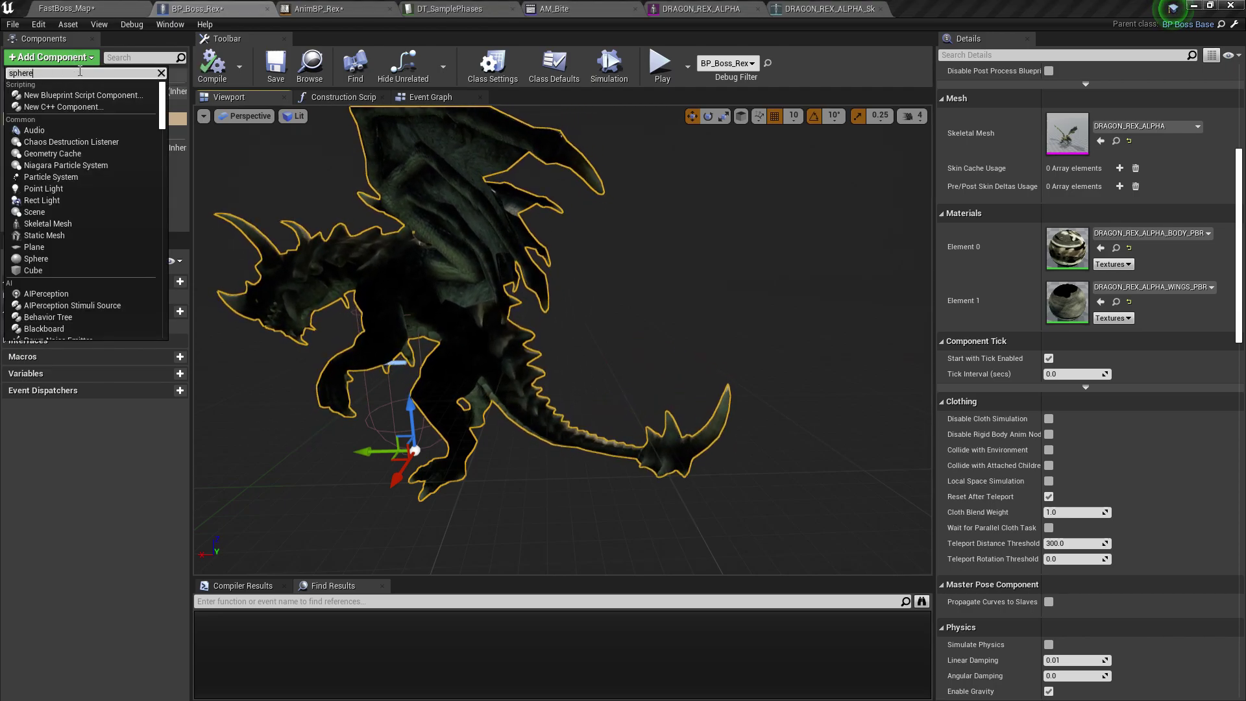
pyautogui.write('sphere')
pyautogui.press('Return')
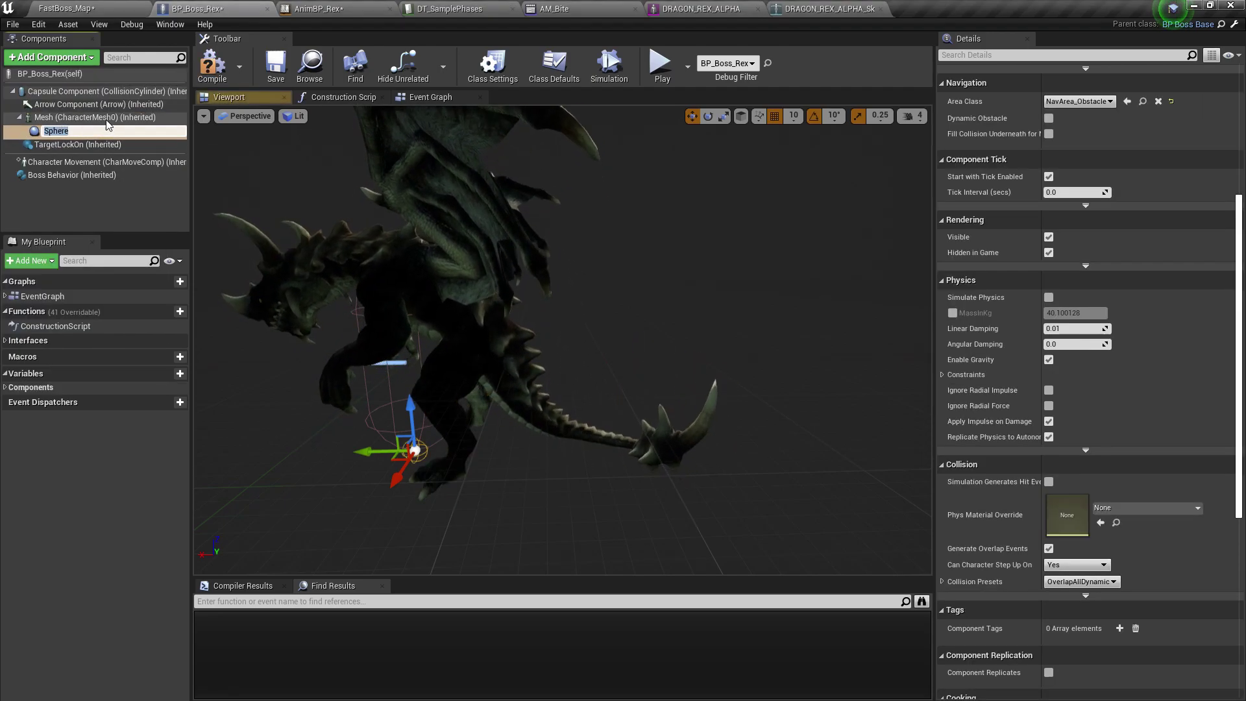
pyautogui.press('Return')
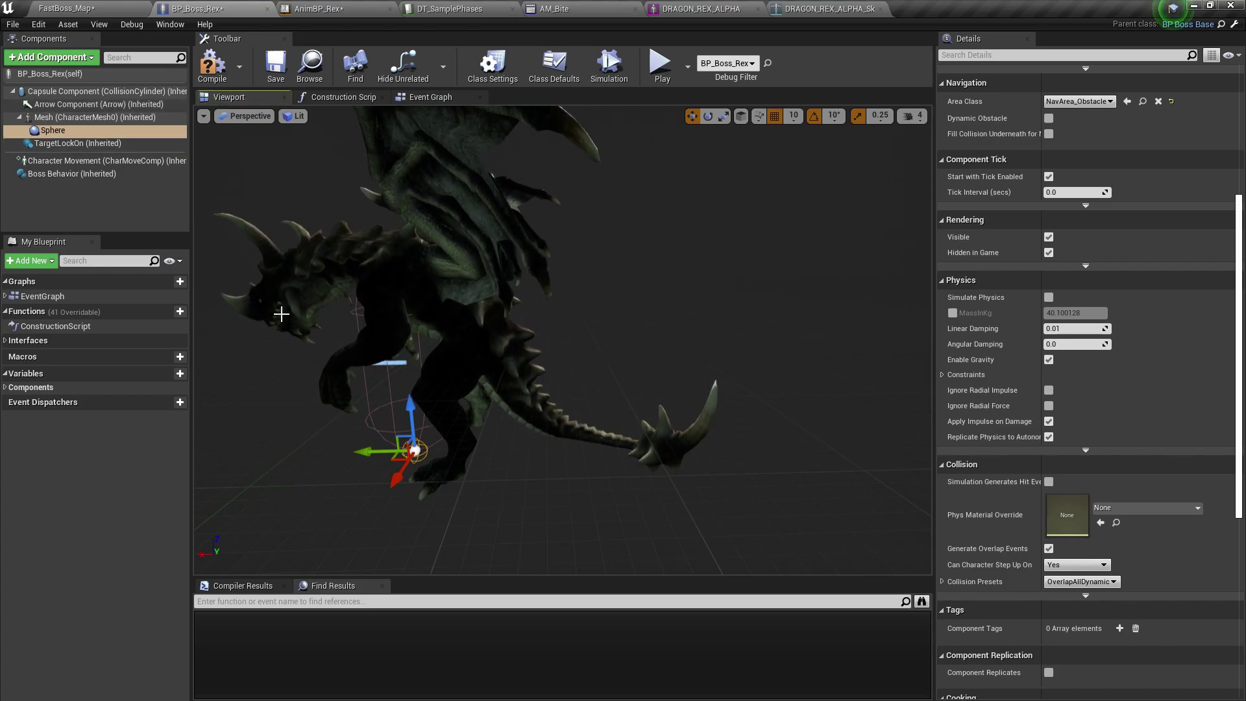
# Step: Attach the Sphere to the DRAGON_REX_ALPHA_-Tail8 bone and set its Sphere Radius to 200
pyautogui.scroll(6, 1162, 293)
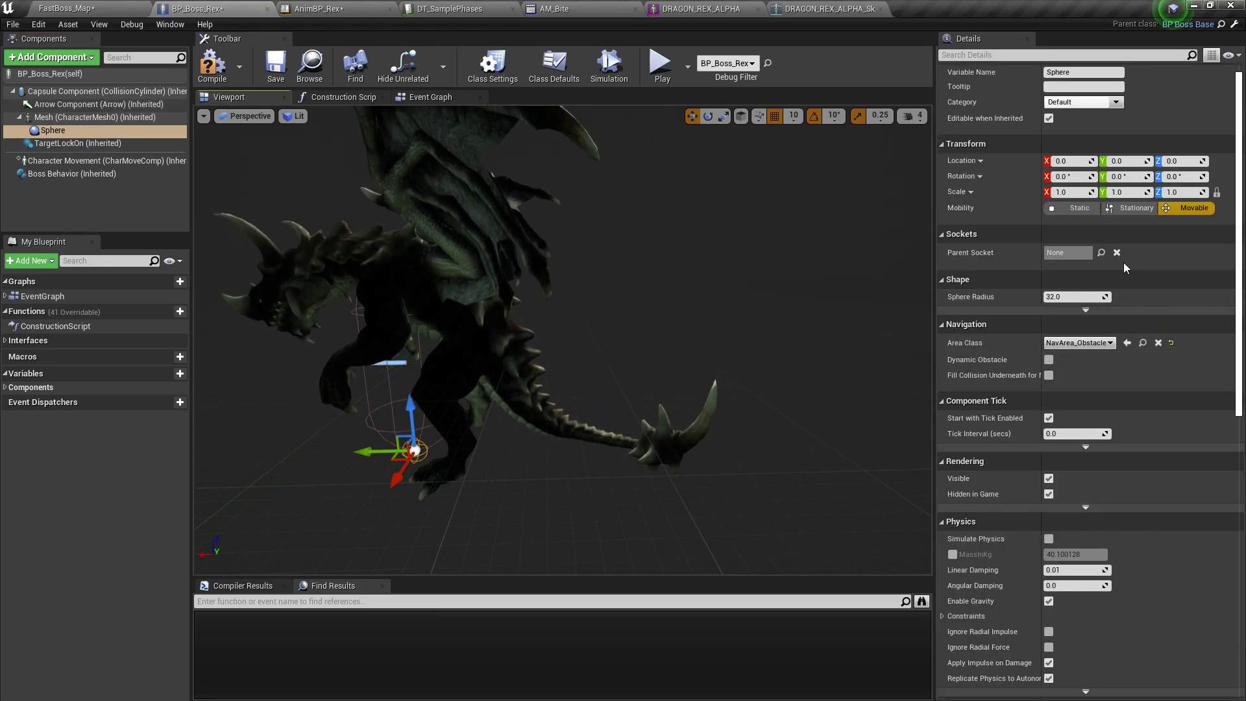
pyautogui.click(1100, 252)
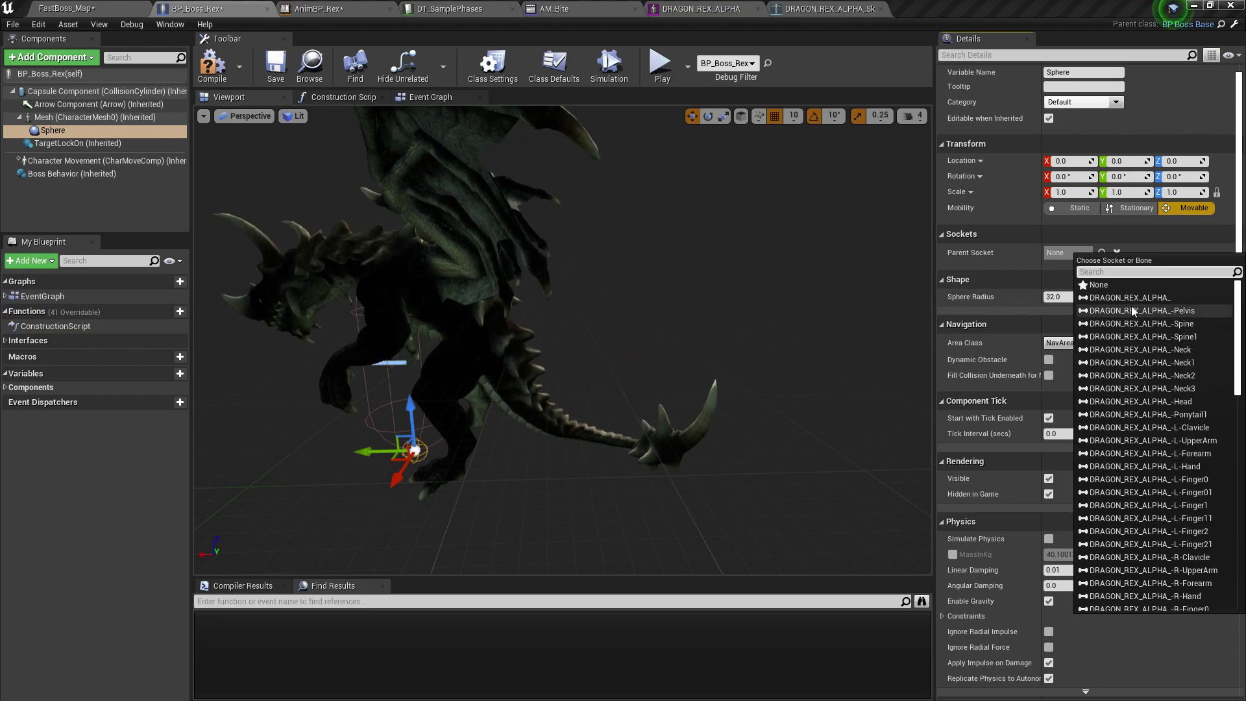
pyautogui.write('tail')
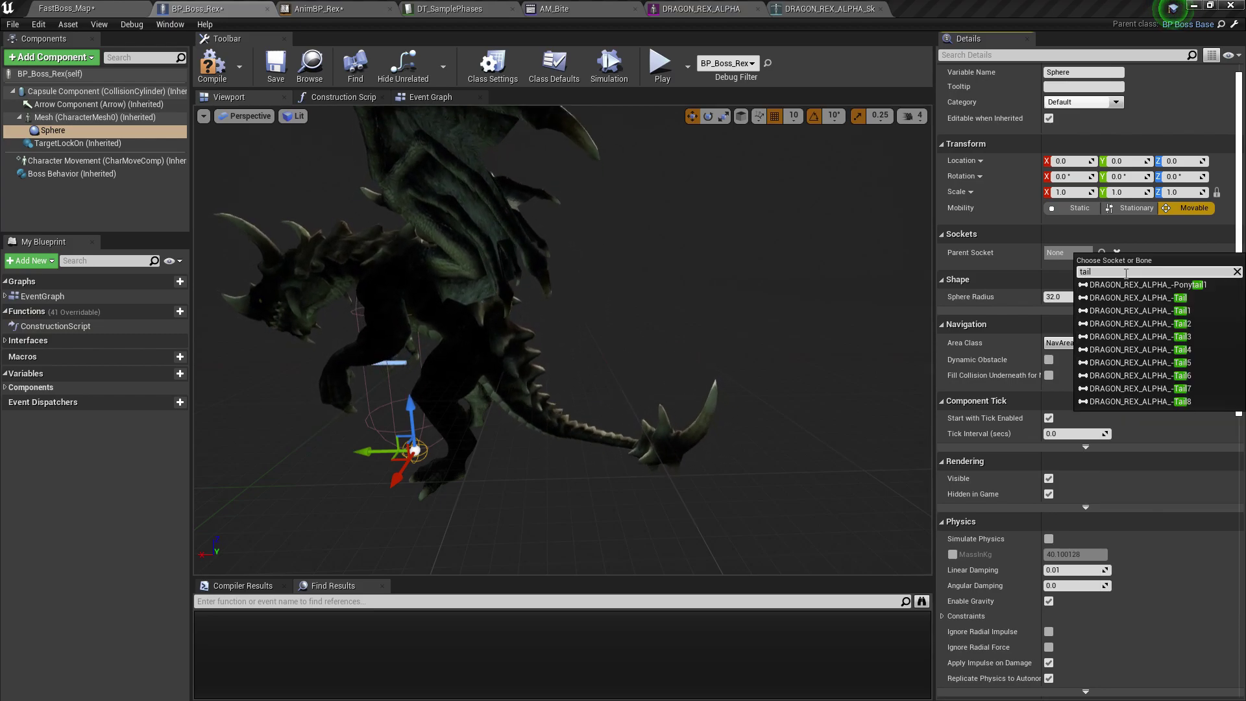
pyautogui.click(1193, 402)
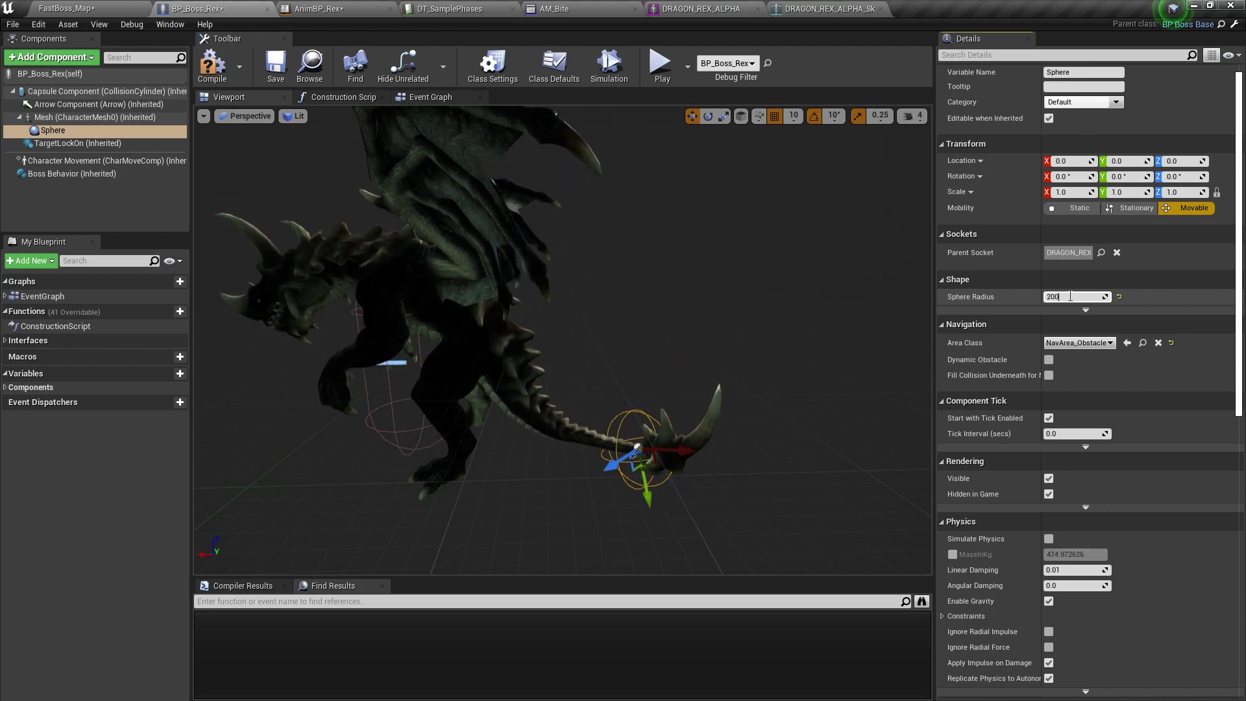
pyautogui.moveTo(778, 338)
pyautogui.mouseDown(button='right')
pyautogui.moveTo(772, 317)
pyautogui.moveTo(788, 357)
pyautogui.mouseUp(button='right')
pyautogui.press('s')
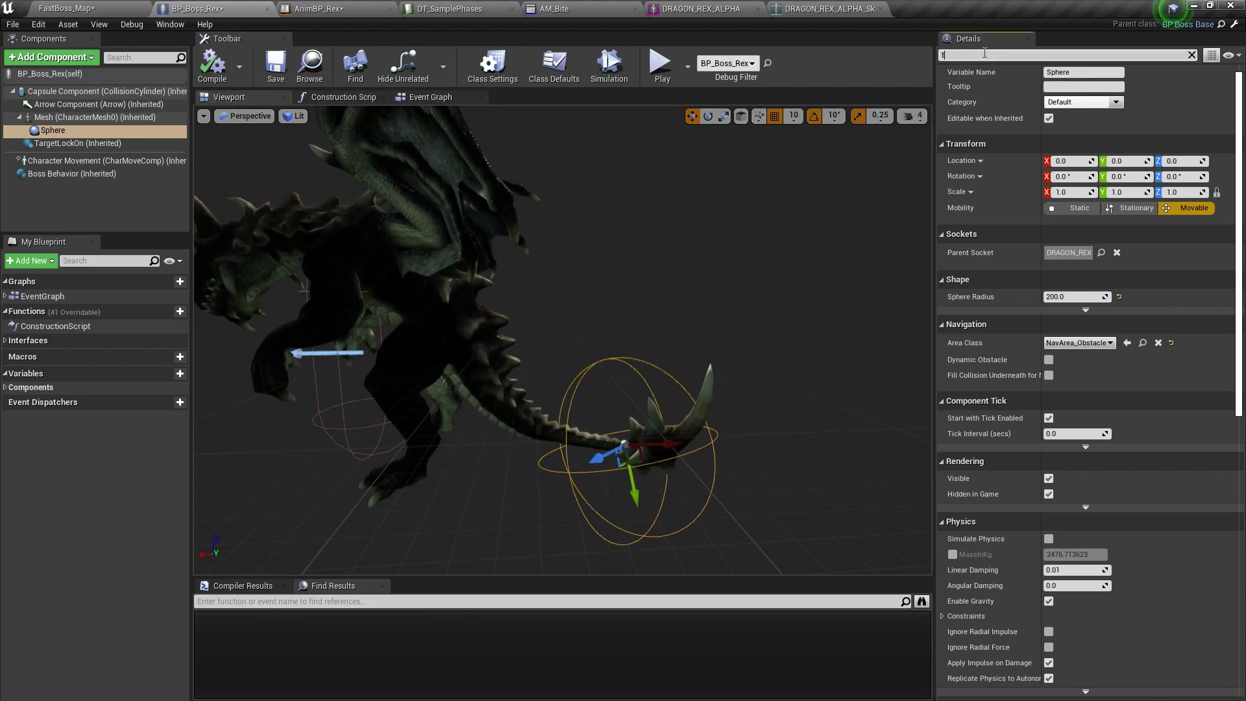
# Step: Add a component tag named tail to the Sphere and compile the BP_Boss_Rex blueprint
pyautogui.click(1119, 91)
pyautogui.moveTo(1086, 109); pyautogui.dragTo(933, 122)
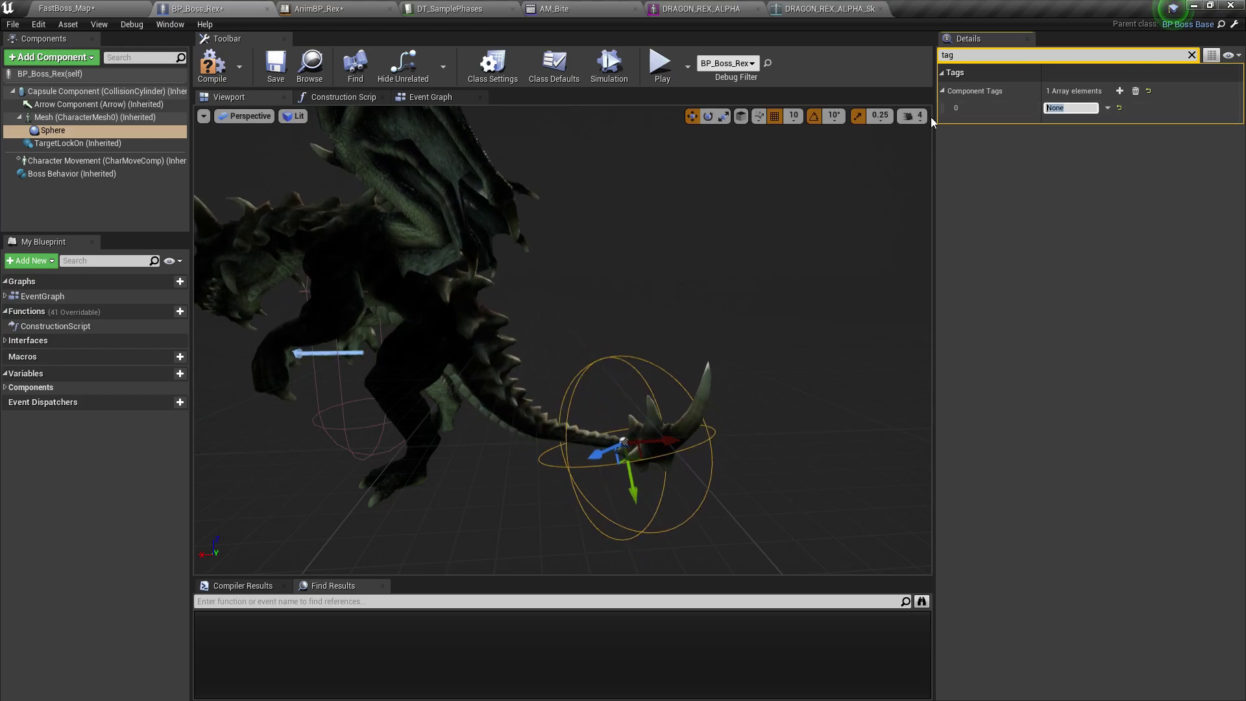
pyautogui.write('tail')
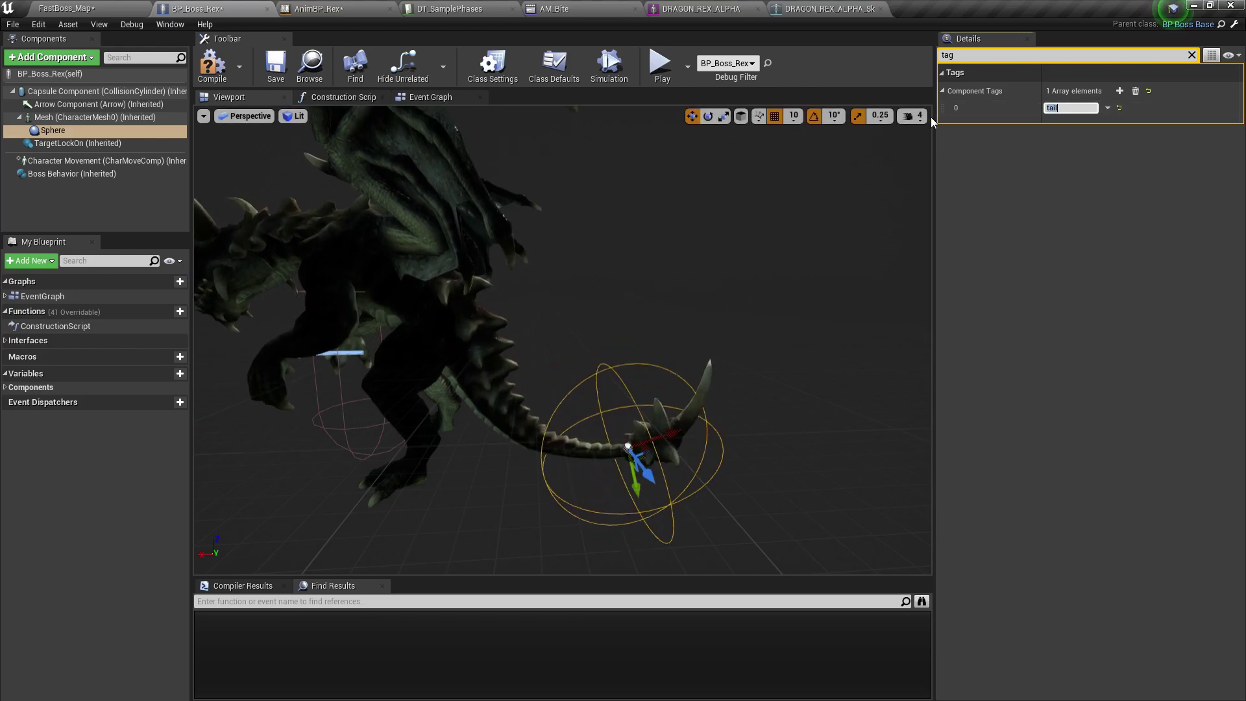
pyautogui.click(212, 63)
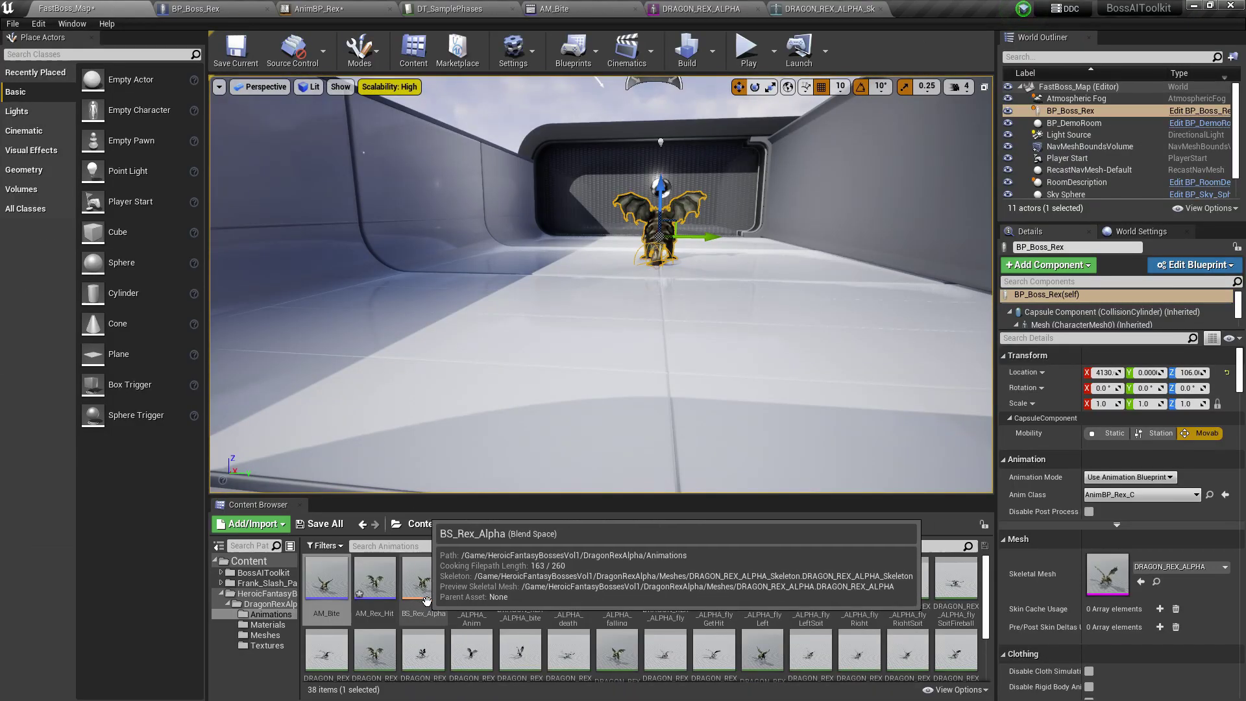
# Step: Search the Animations folder for tail, open DRAGON_REX_ALPHA_tailAttack and preview its playback
pyautogui.click(455, 545)
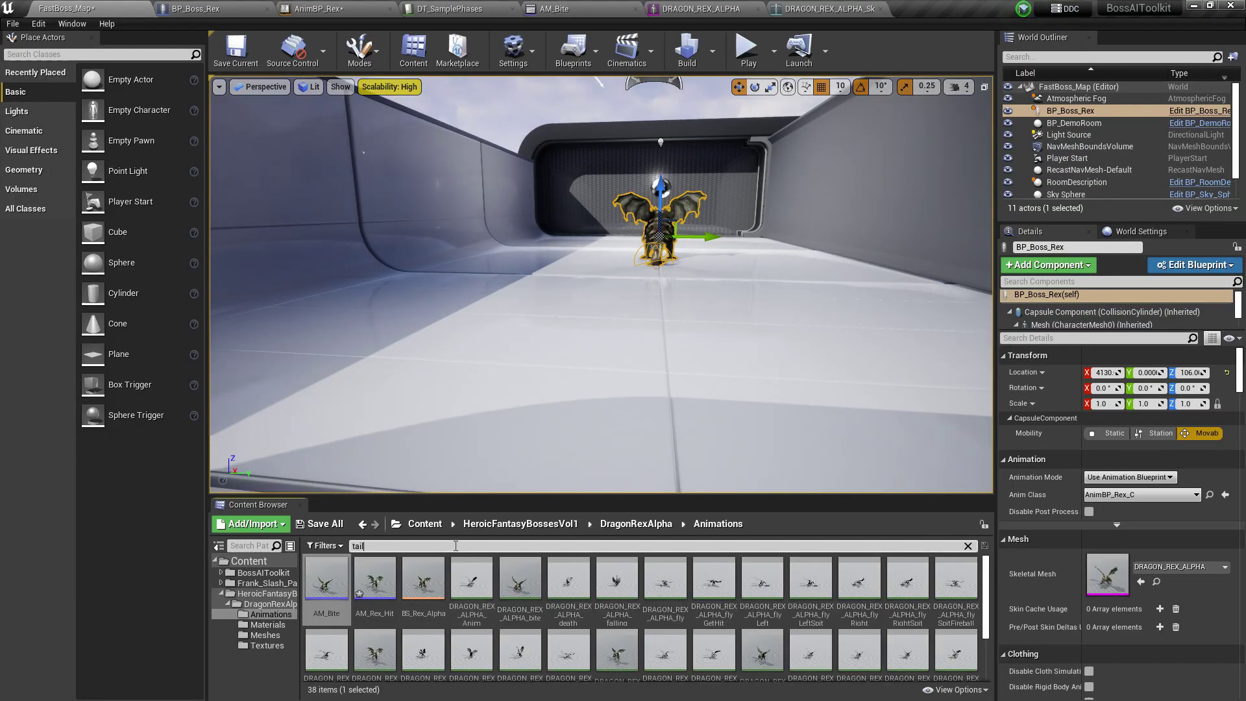
pyautogui.doubleClick(326, 598)
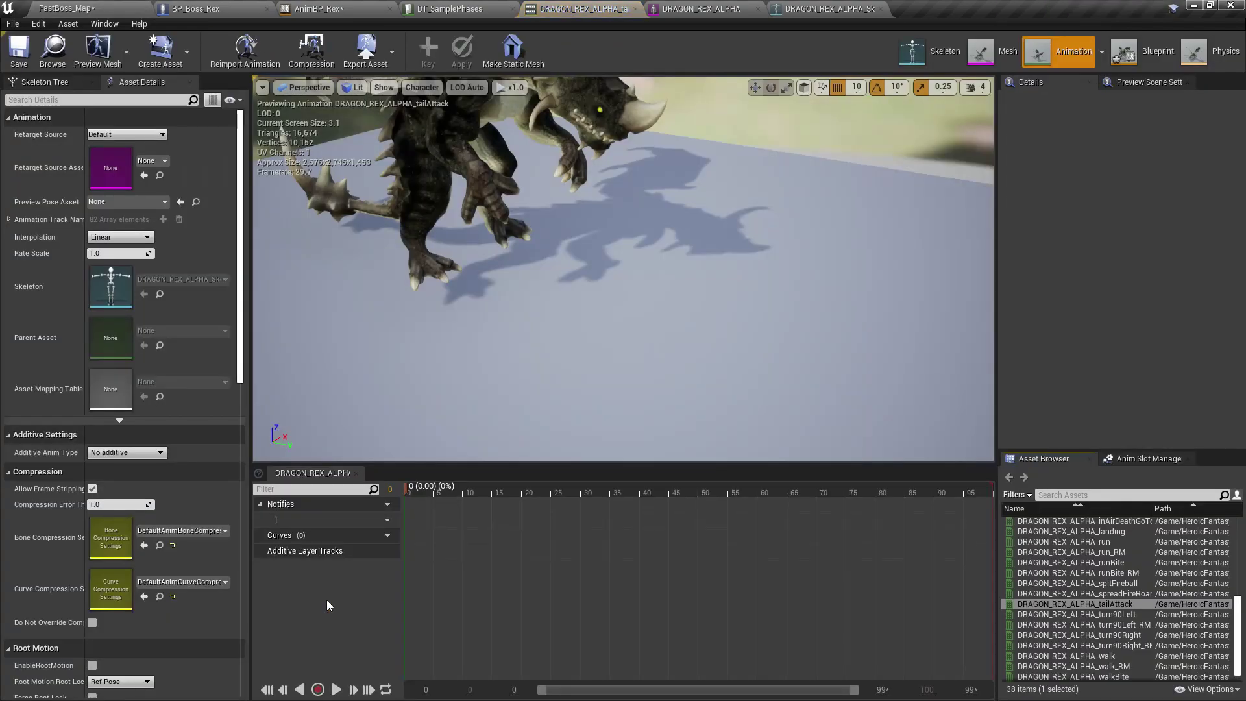
pyautogui.click(336, 689)
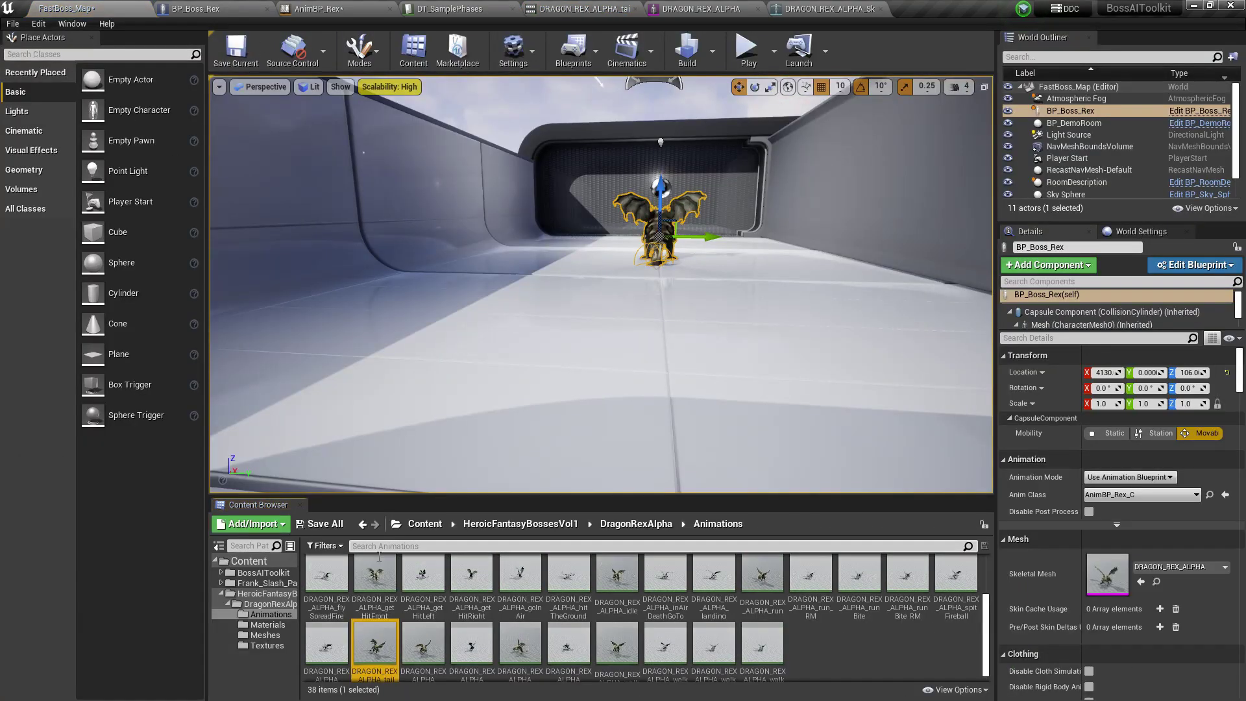
# Step: Create an AnimMontage from the tailAttack animation, name it AM_Tail_Attack and open it
pyautogui.rightClick(376, 645)
pyautogui.moveTo(492, 196)
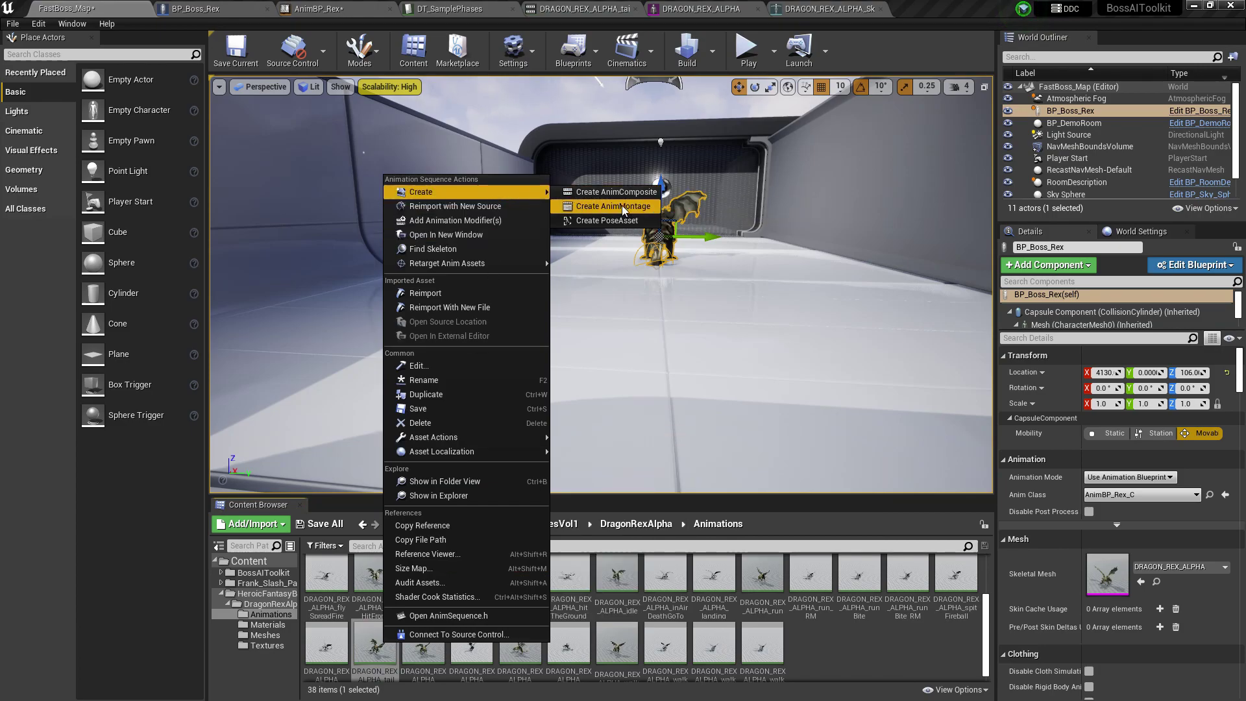
pyautogui.click(621, 205)
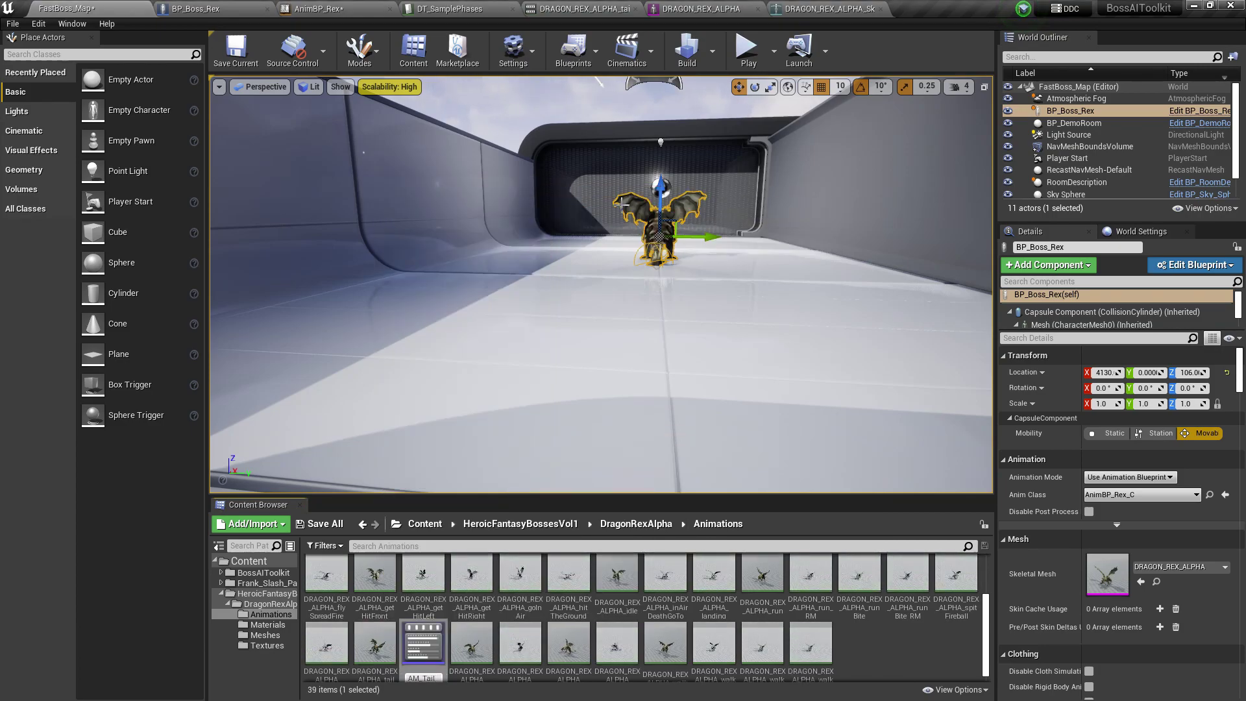
pyautogui.write('AM_Tail_Attack')
pyautogui.press('Return')
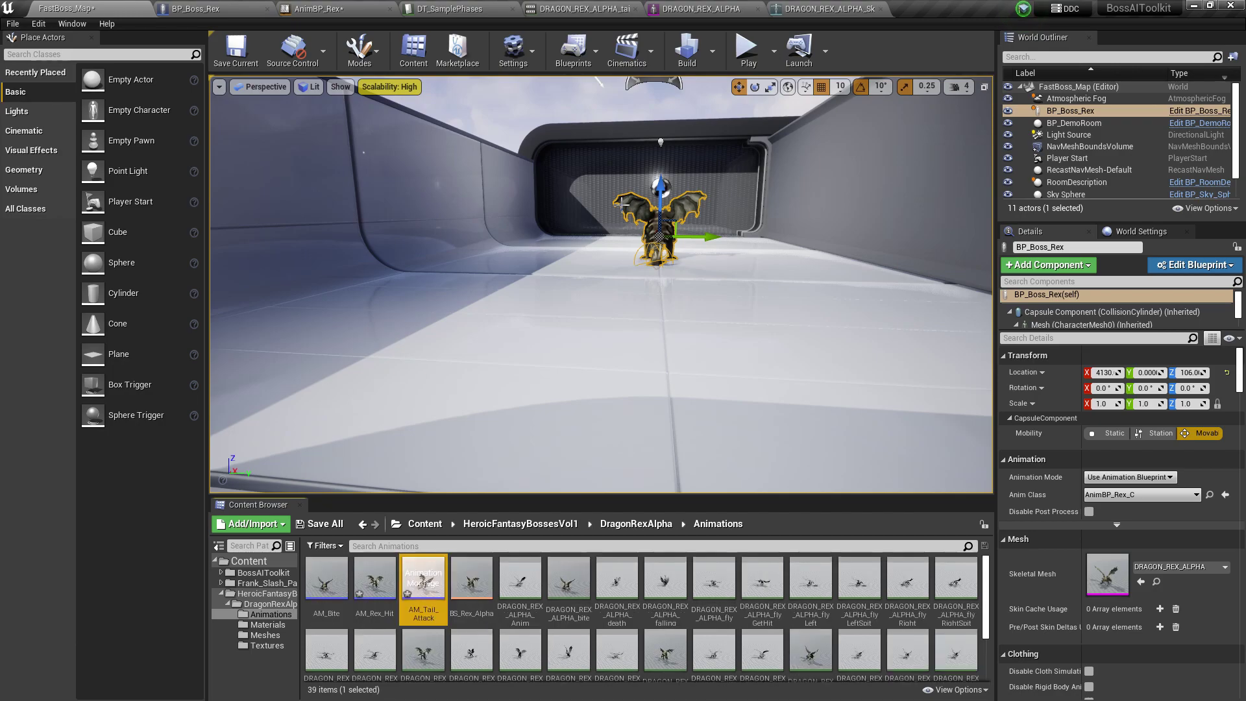
pyautogui.doubleClick(425, 600)
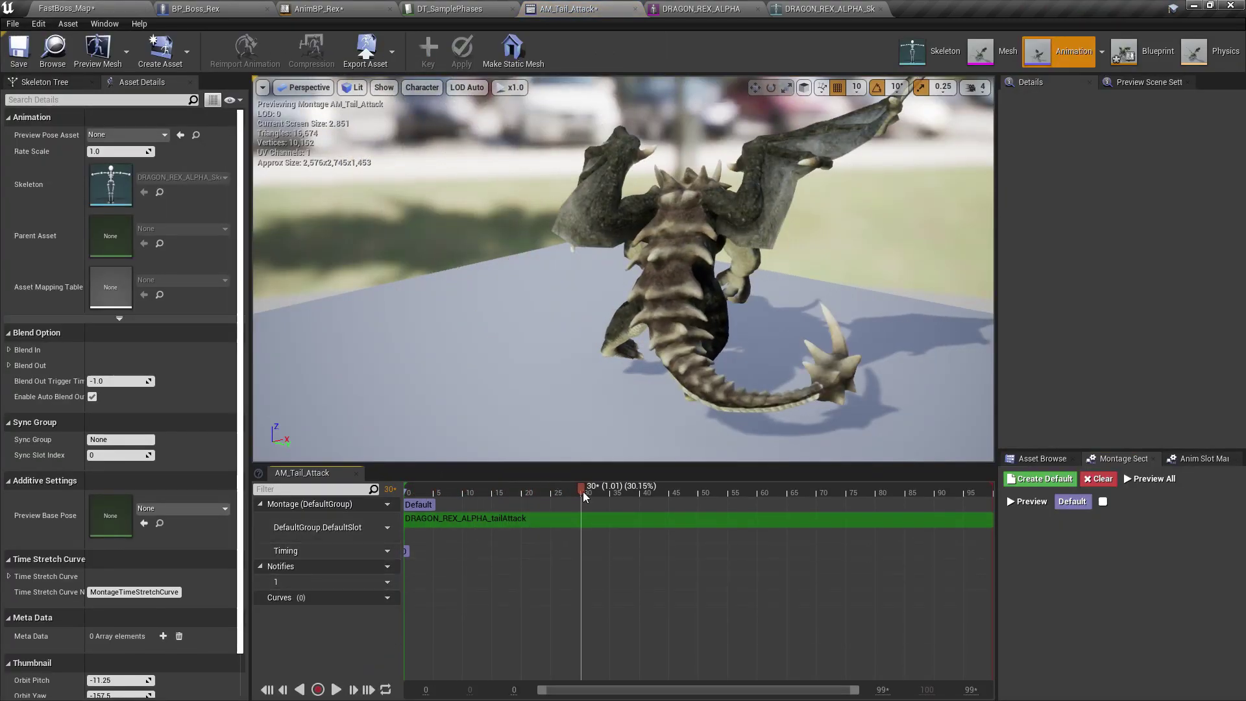
# Step: Find the start of the tail swing and add a Notify_Damage notify state near frame 23 of AM_Tail_Attack
pyautogui.moveTo(583, 493); pyautogui.dragTo(514, 497)
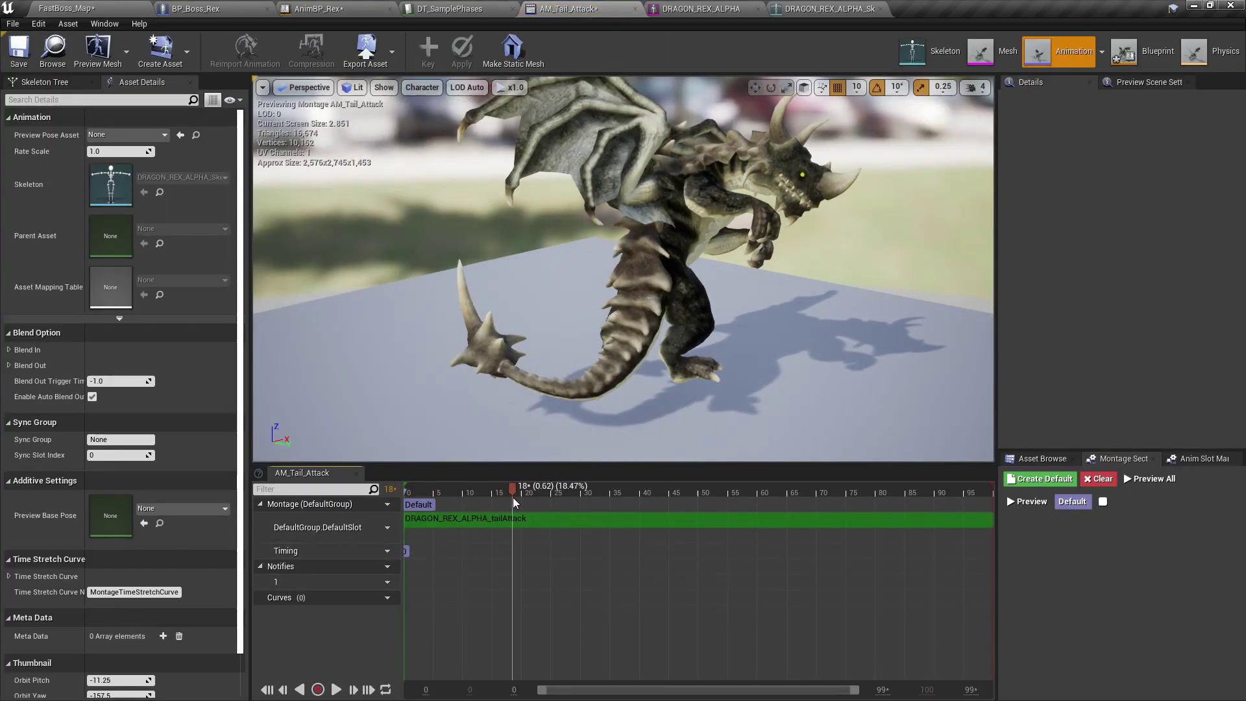
pyautogui.rightClick(542, 586)
pyautogui.moveTo(580, 613)
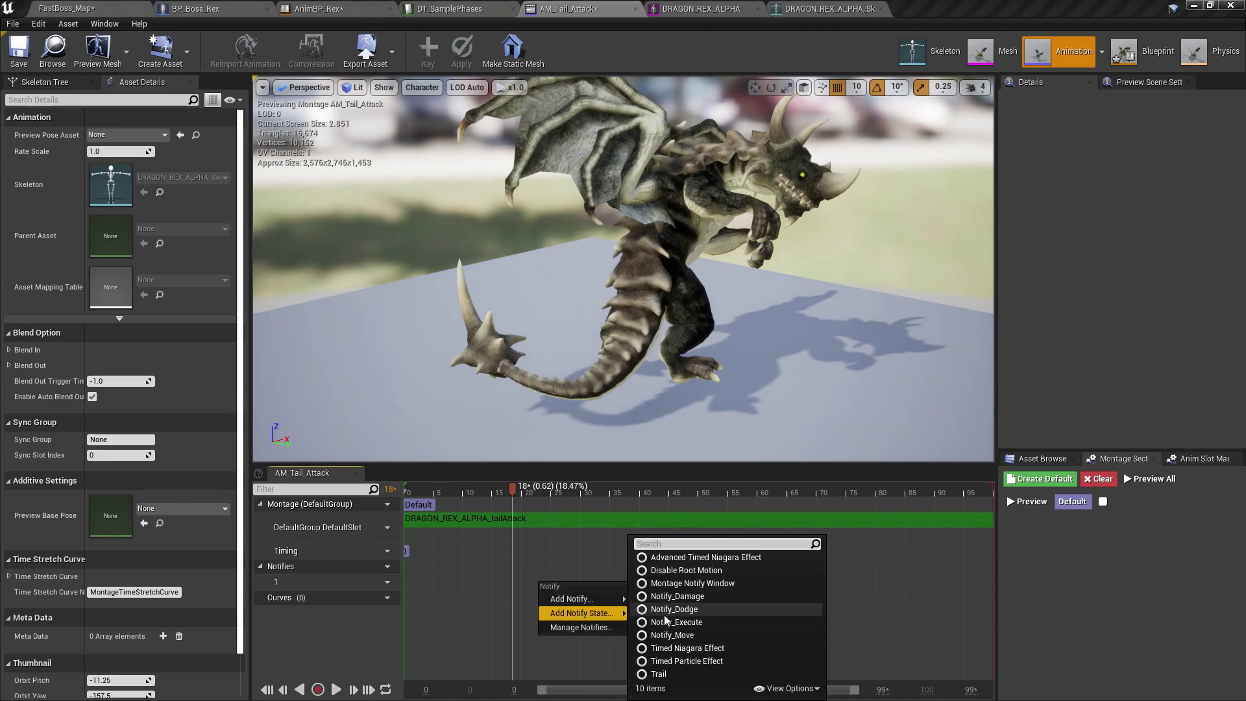
pyautogui.click(677, 596)
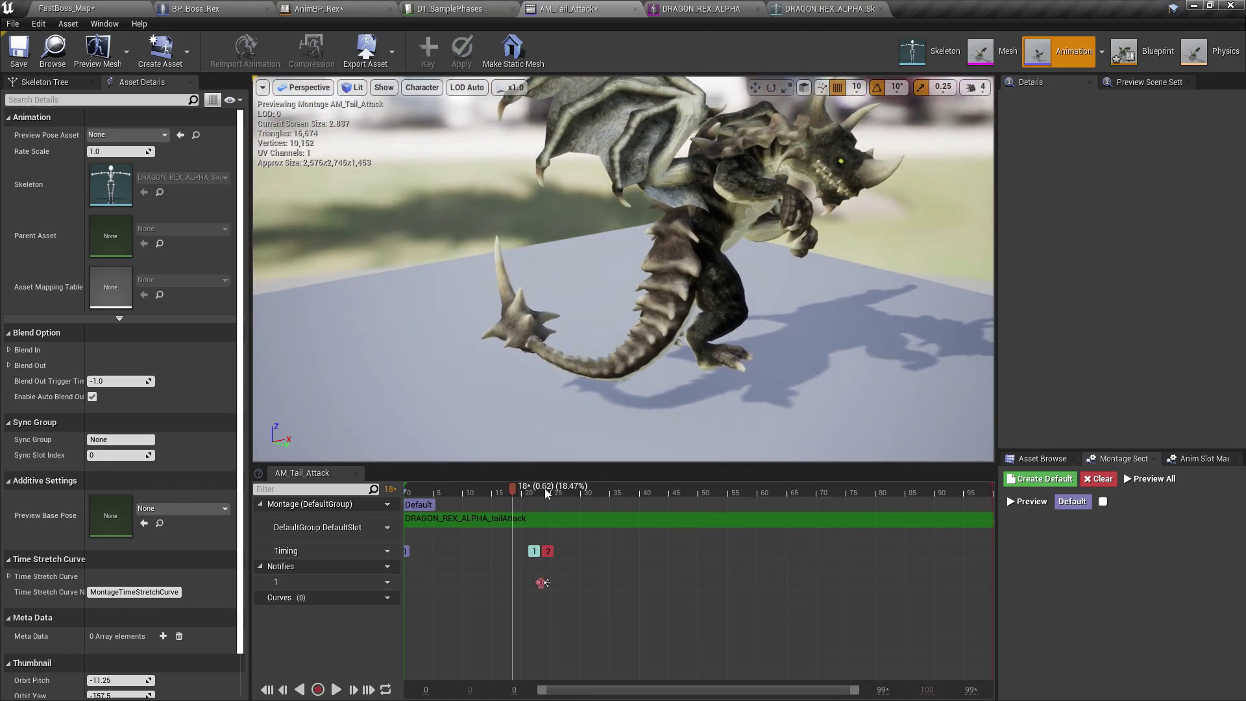
# Step: Move and resize Notify_Damage to span the tail swing from about frame 20 to about frame 34
pyautogui.click(529, 494)
pyautogui.moveTo(529, 498); pyautogui.dragTo(538, 497)
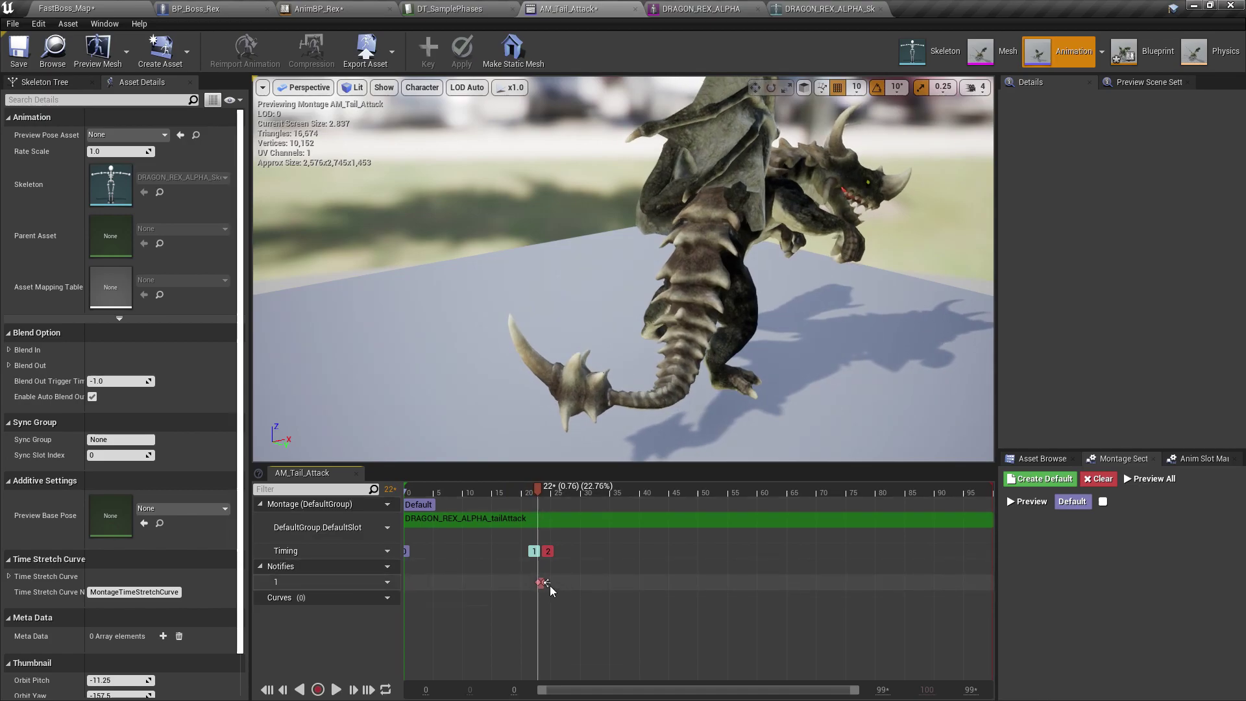
pyautogui.moveTo(547, 587); pyautogui.dragTo(592, 584)
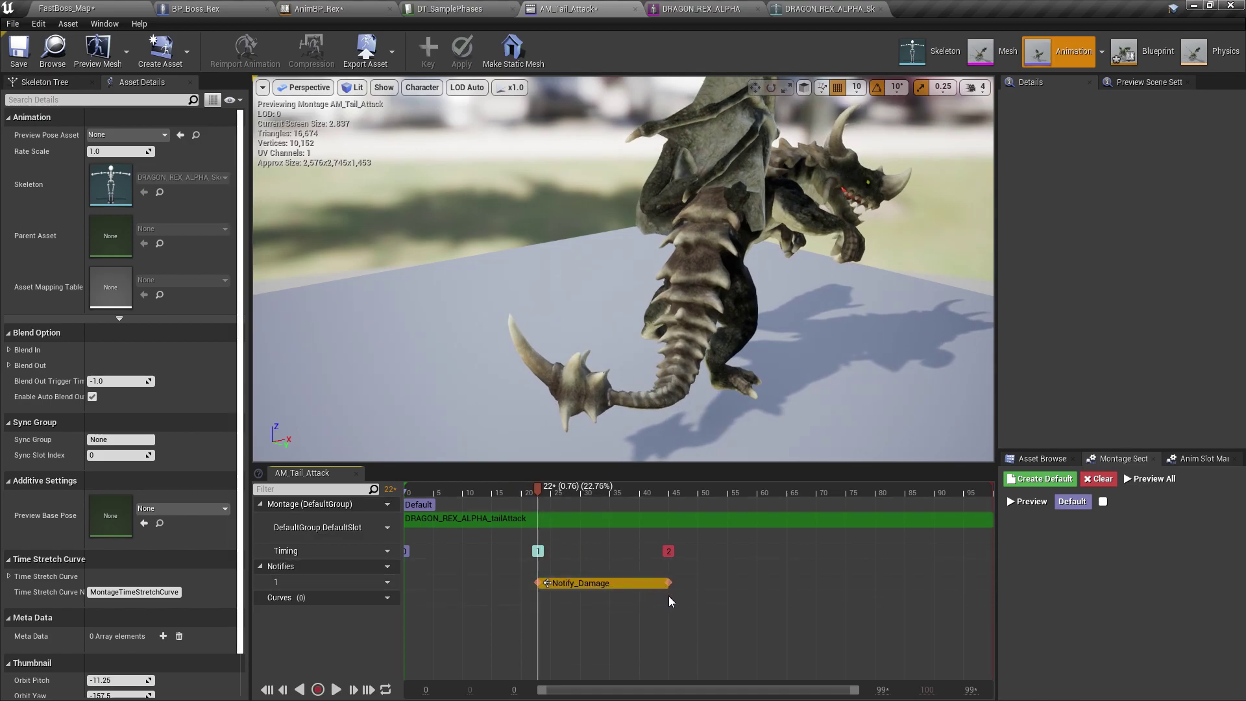
pyautogui.click(655, 583)
pyautogui.moveTo(538, 496); pyautogui.dragTo(523, 530)
pyautogui.moveTo(586, 584); pyautogui.dragTo(574, 587)
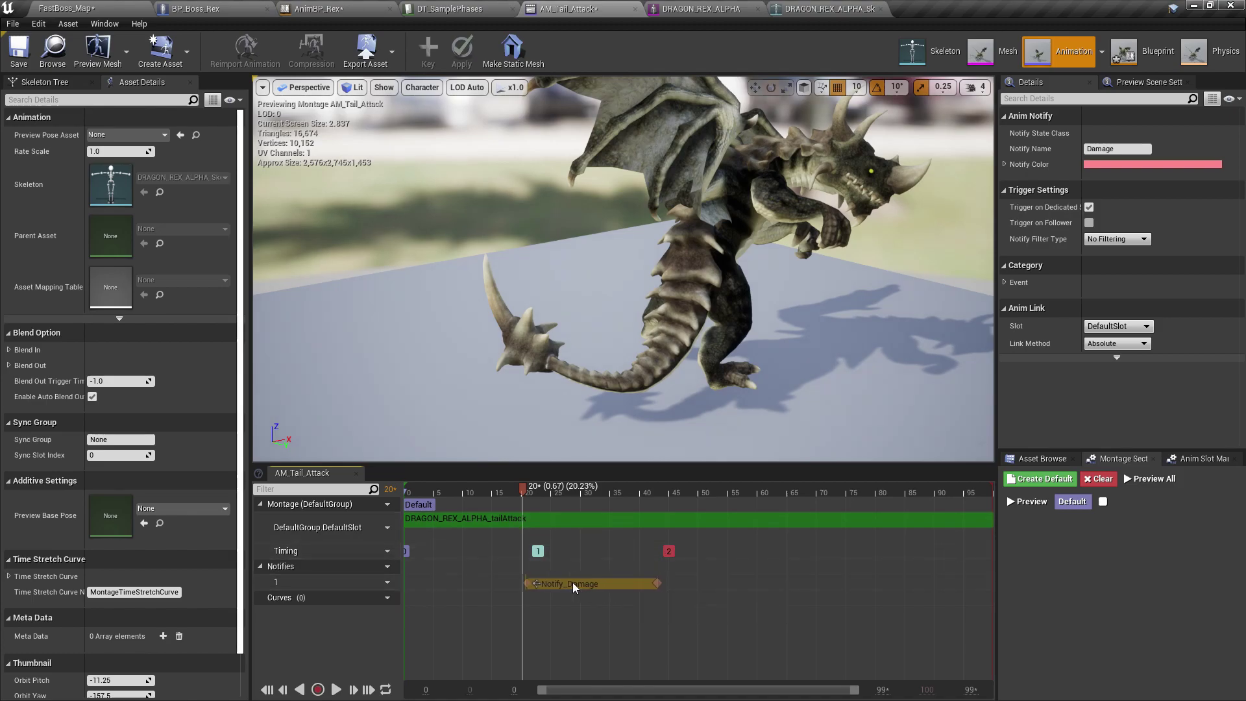
pyautogui.moveTo(567, 402); pyautogui.dragTo(541, 421, button='right')
pyautogui.moveTo(527, 495); pyautogui.dragTo(602, 515)
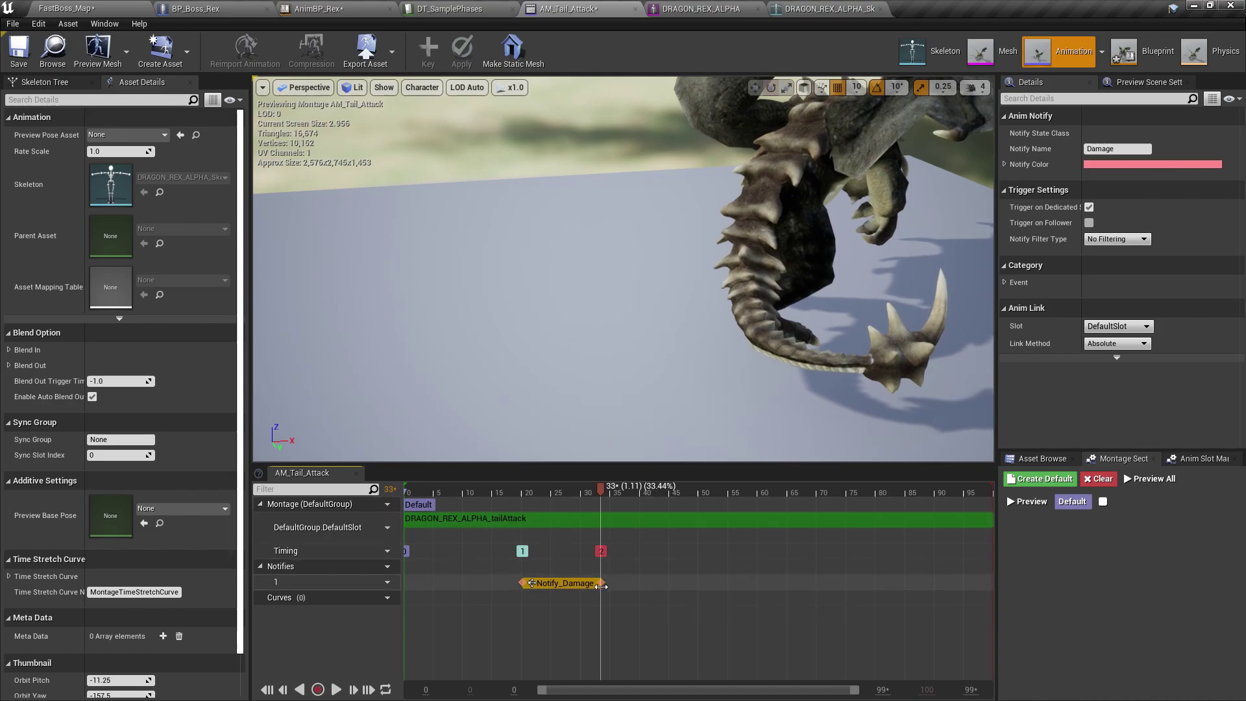
# Step: Examine the tail's movement across the Notify_Damage range from several viewing angles
pyautogui.click(643, 500)
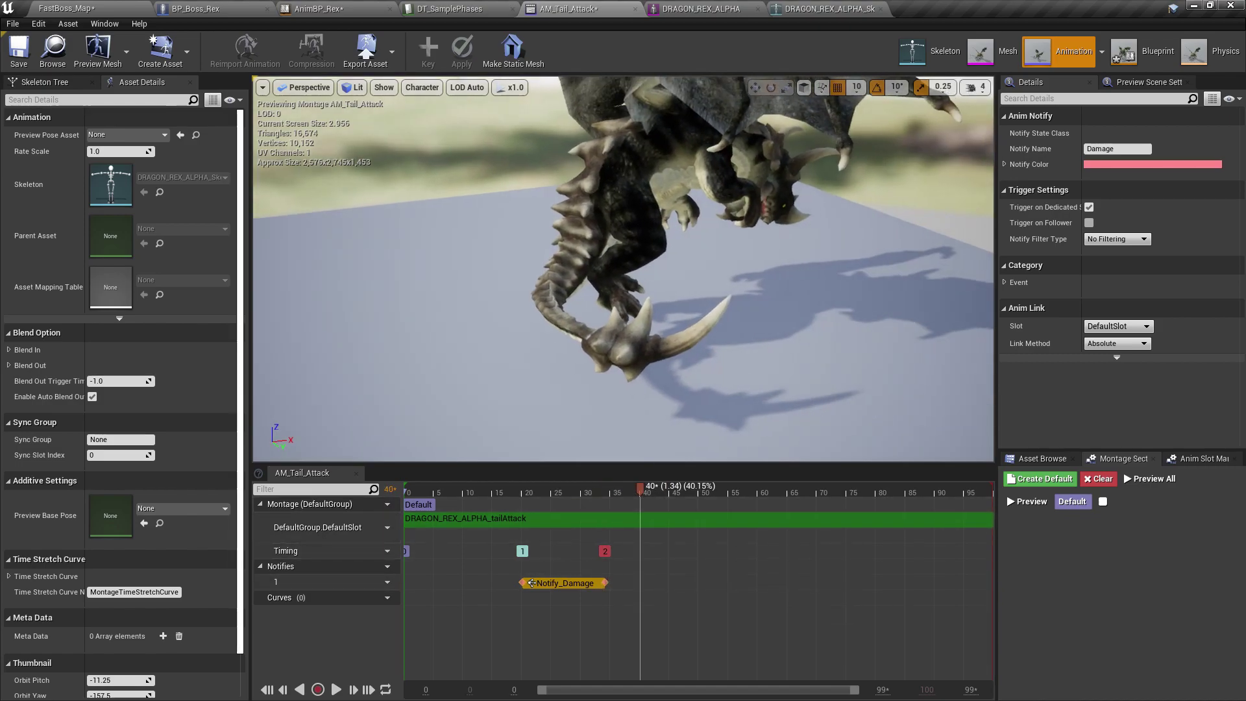
pyautogui.moveTo(646, 497); pyautogui.dragTo(516, 504)
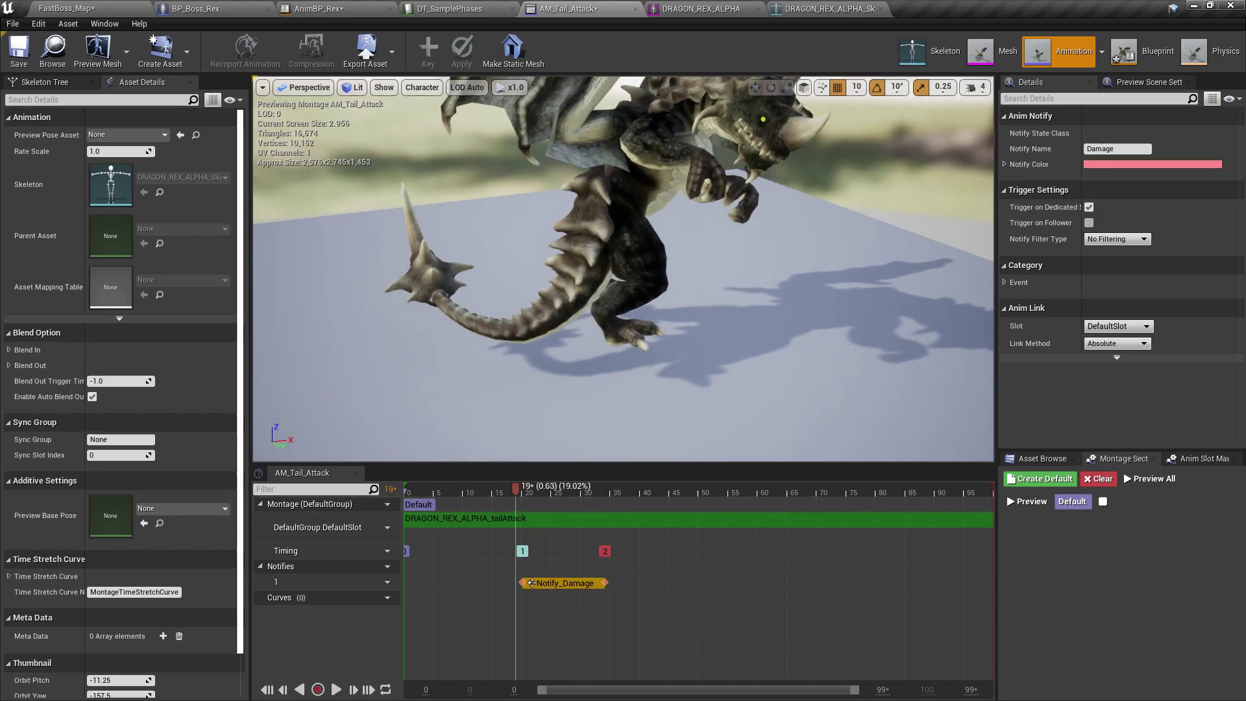
pyautogui.moveTo(538, 396); pyautogui.dragTo(506, 402, button='right')
pyautogui.press('w')
pyautogui.moveTo(515, 499); pyautogui.dragTo(543, 490)
pyautogui.moveTo(607, 391); pyautogui.dragTo(487, 376, button='right')
pyautogui.press('s')
pyautogui.click(602, 498)
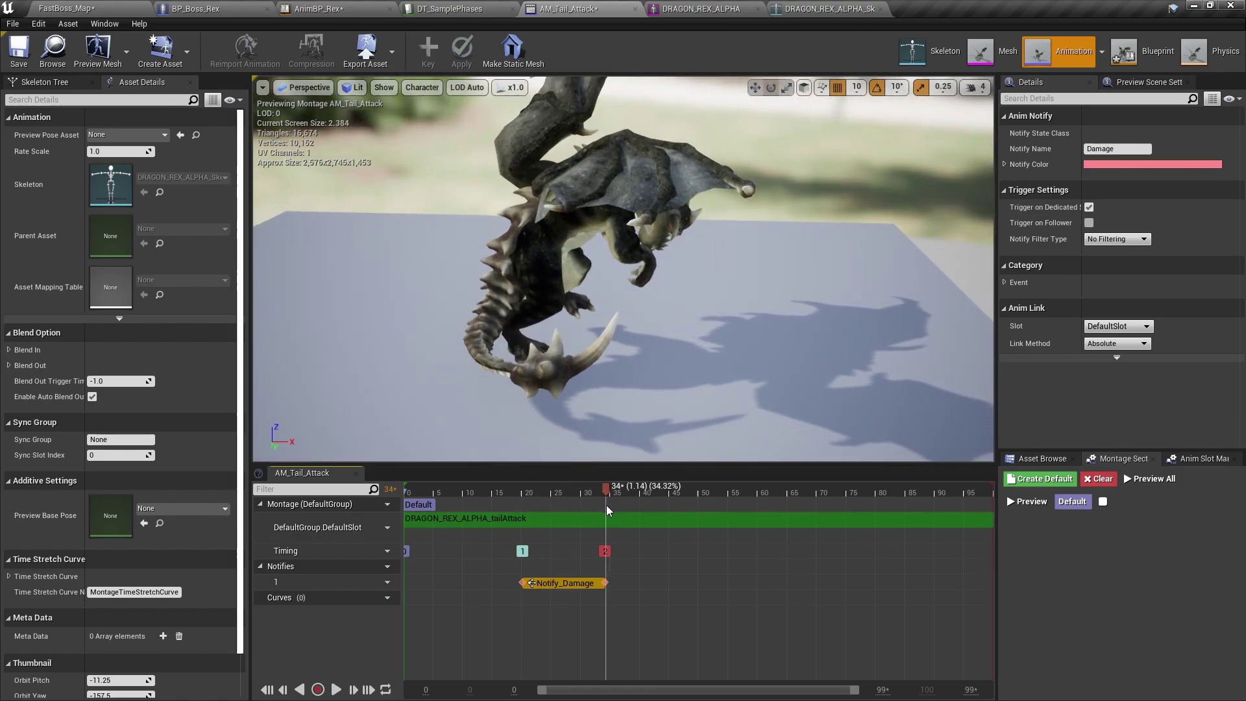
pyautogui.moveTo(534, 278)
pyautogui.mouseDown(button='right')
pyautogui.moveTo(551, 279)
pyautogui.moveTo(534, 278)
pyautogui.mouseUp(button='right')
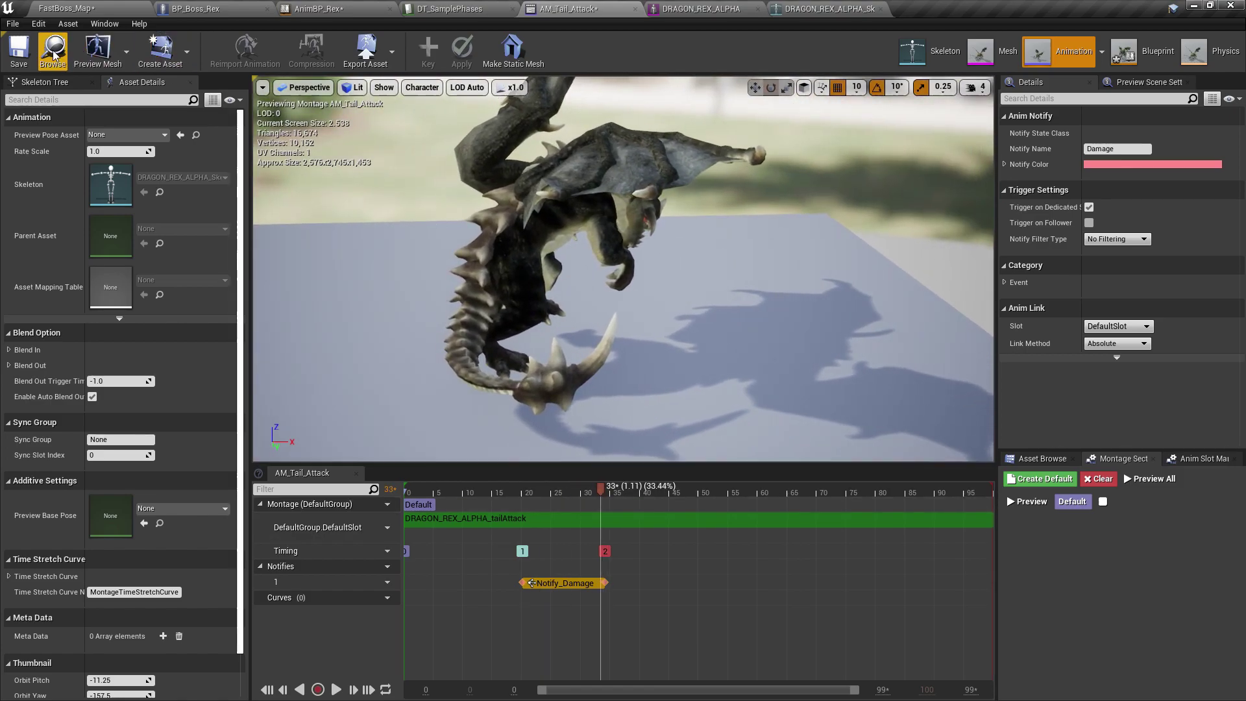
# Step: Assign AM_Tail_Attack as the AnimMontage in the Hitbox Attack's Visuals in DT_SamplePhases
pyautogui.click(132, 6)
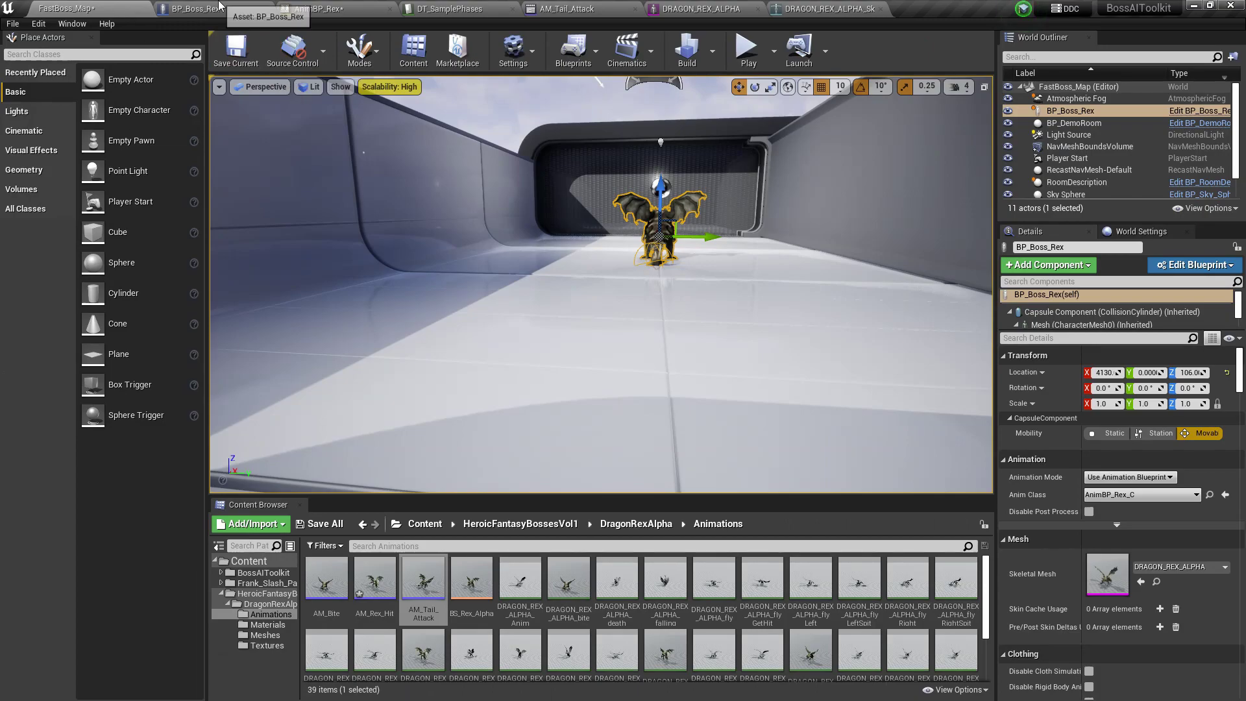
pyautogui.click(464, 7)
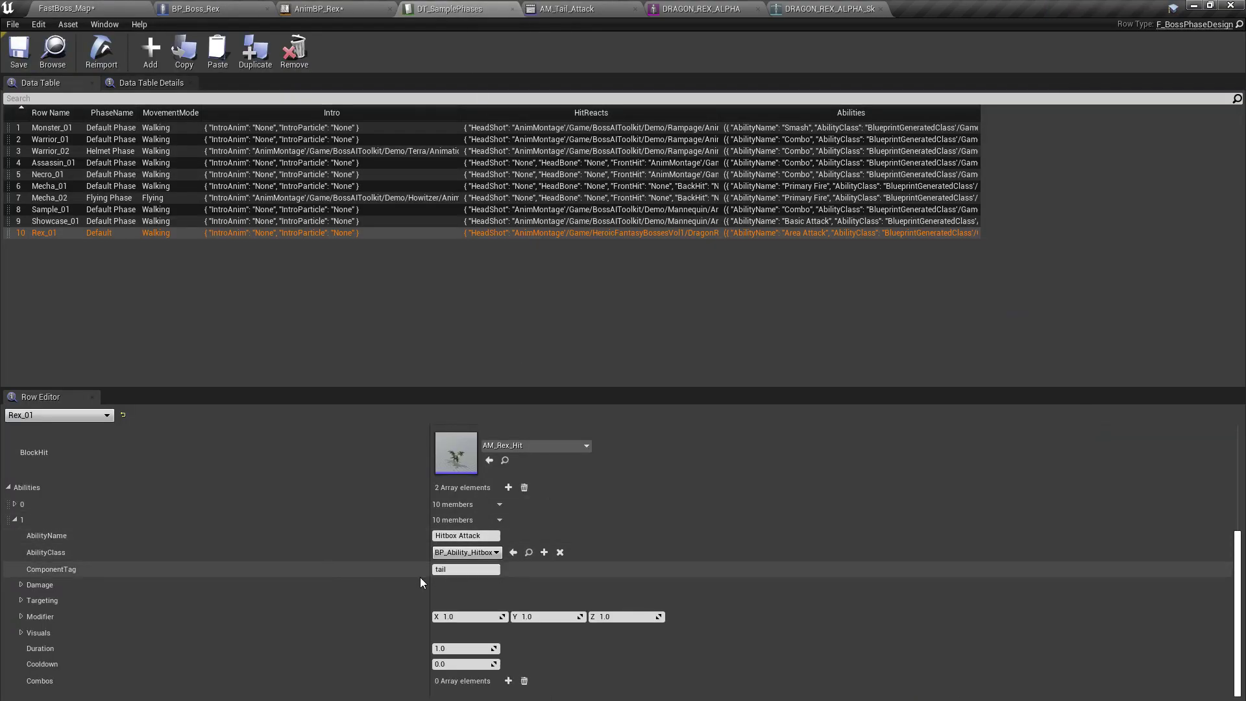
pyautogui.click(21, 633)
pyautogui.scroll(-2, 246, 613)
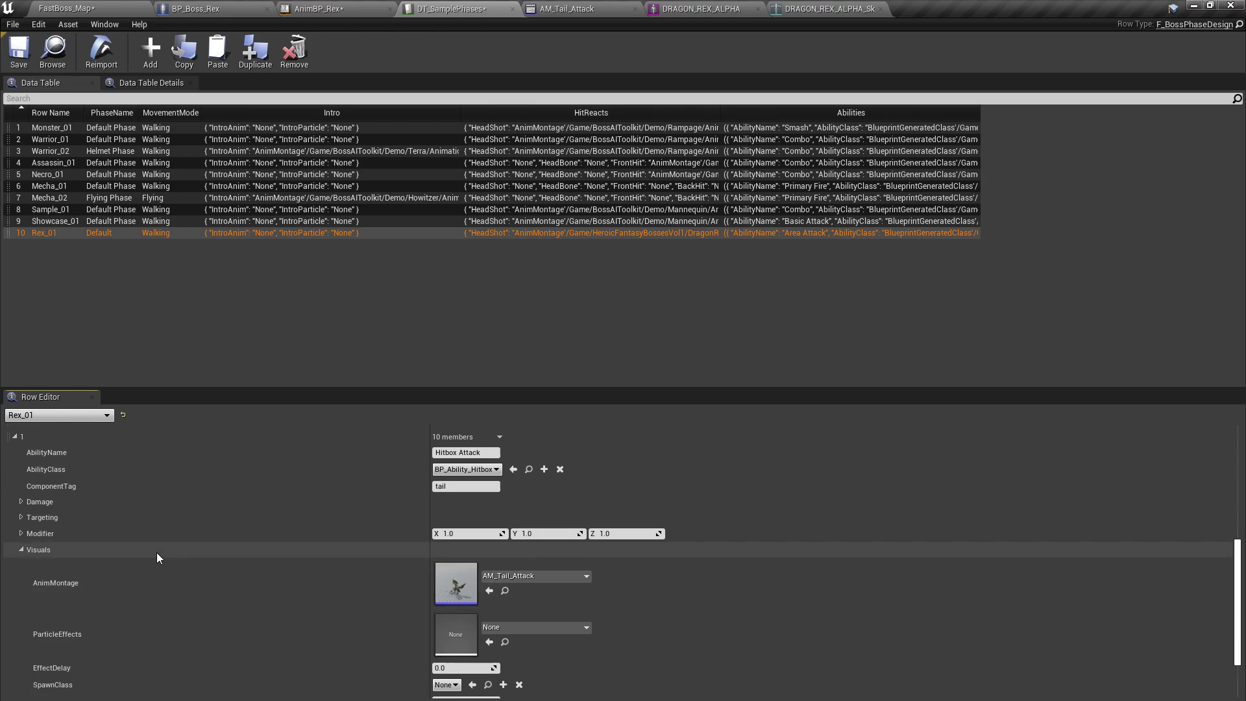
# Step: Set the Hitbox Attack's Duration to 3.0 and Cooldown to 5.0 in row Rex_01, and save DT_SamplePhases
pyautogui.scroll(-2, 160, 551)
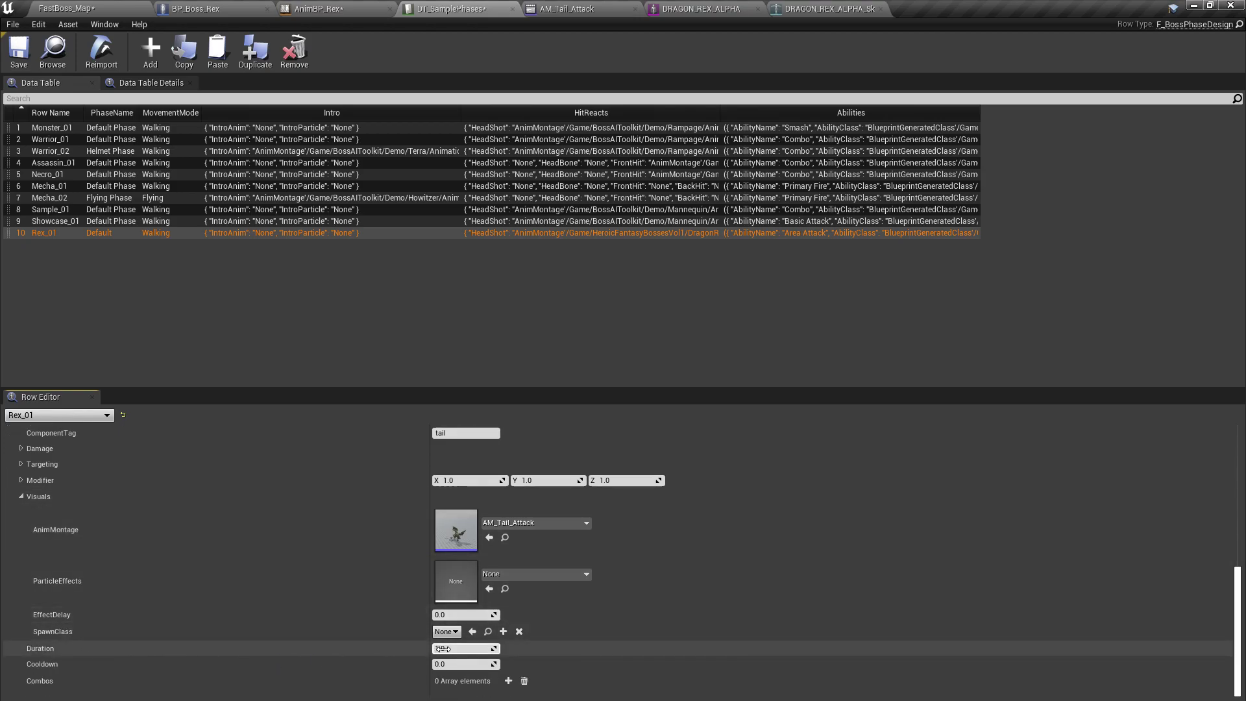
pyautogui.click(592, 6)
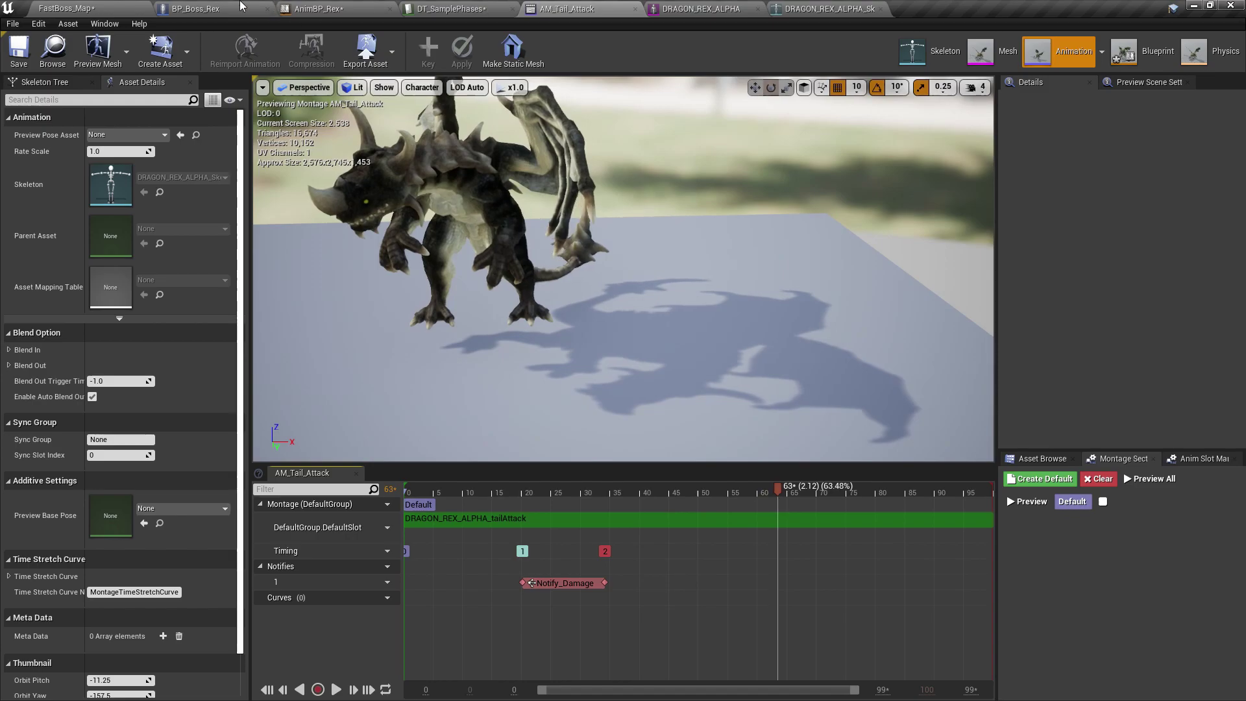
pyautogui.click(195, 8)
pyautogui.click(354, 5)
pyautogui.click(454, 8)
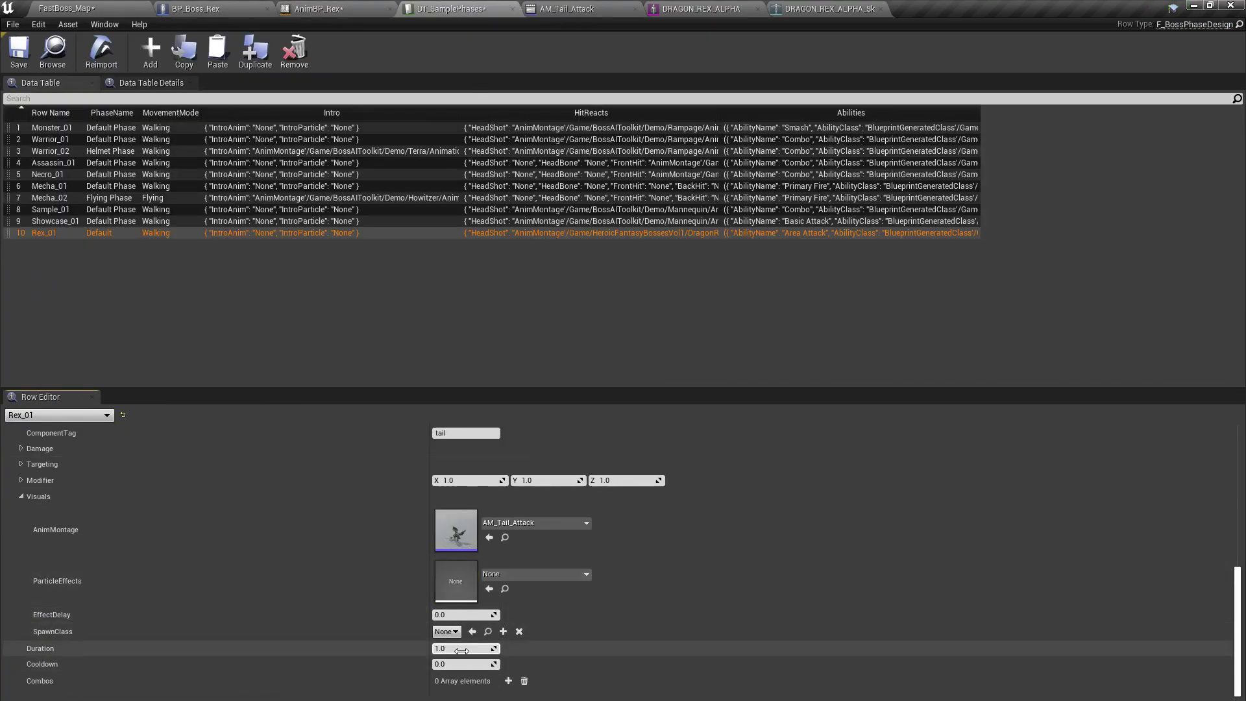
pyautogui.click(463, 664)
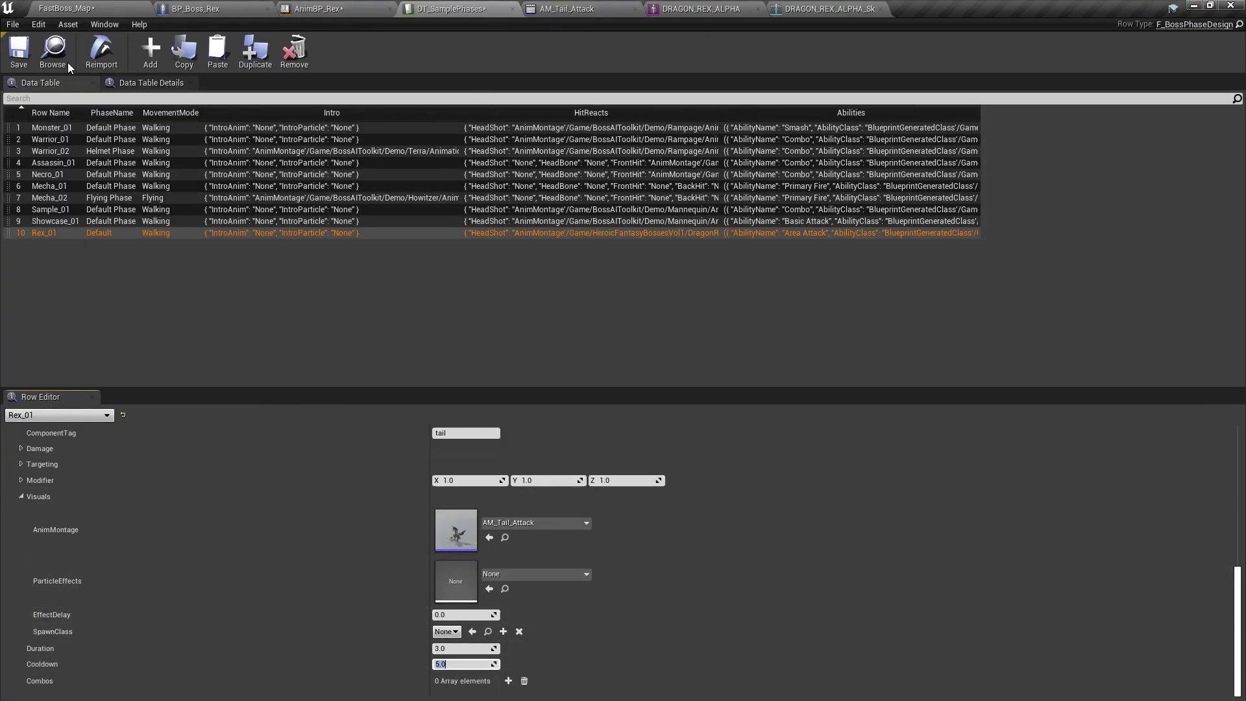
# Step: Inspect BP_Boss_Rex and its tail collision sphere up close in FastBoss_Map
pyautogui.click(82, 8)
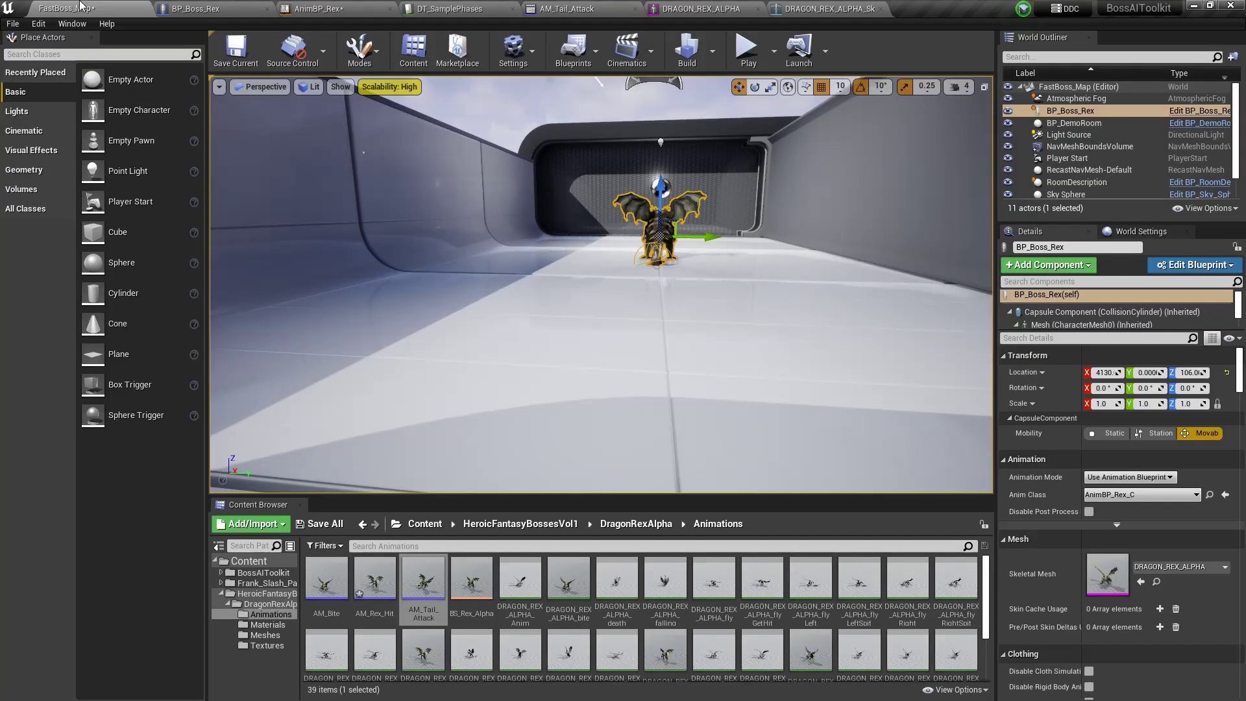
pyautogui.moveTo(675, 264); pyautogui.dragTo(703, 295, button='right')
pyautogui.press('w')
pyautogui.click(660, 163)
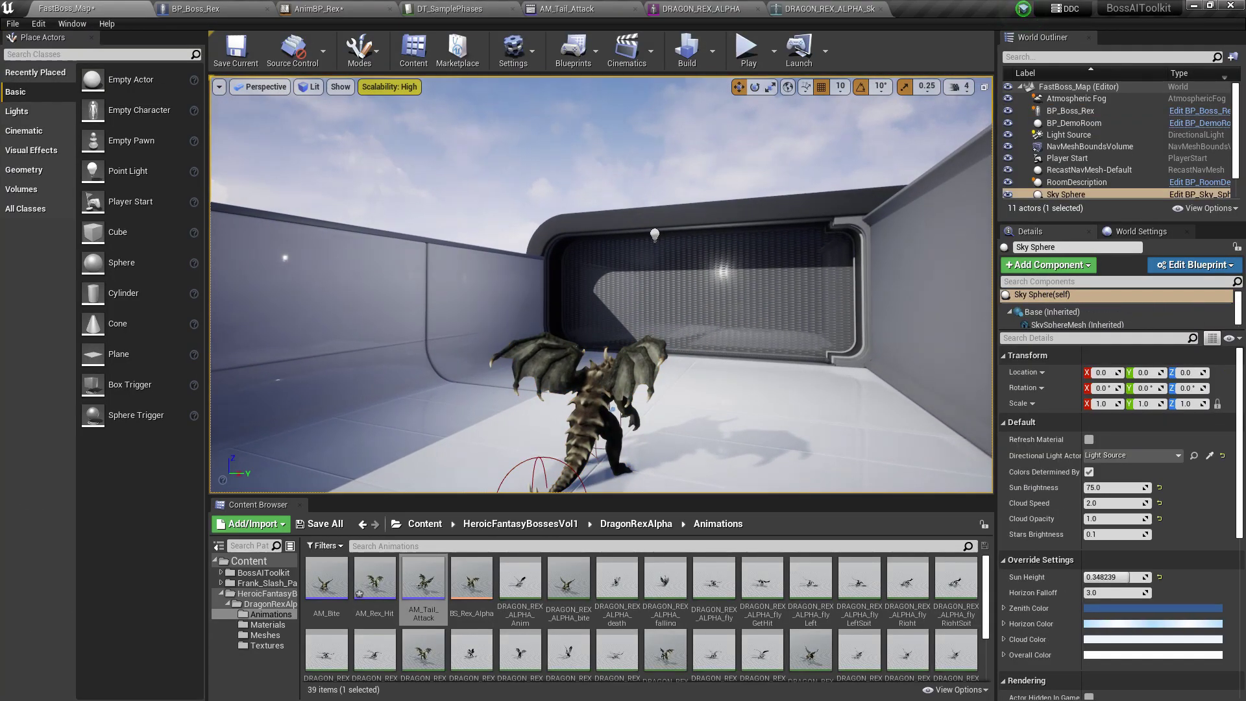
pyautogui.click(587, 396)
# Step: Review the Boss Behavior component's settings in BP_Boss_Rex and the ability entries of row Rex_01 in DT_SamplePhases
pyautogui.click(273, 8)
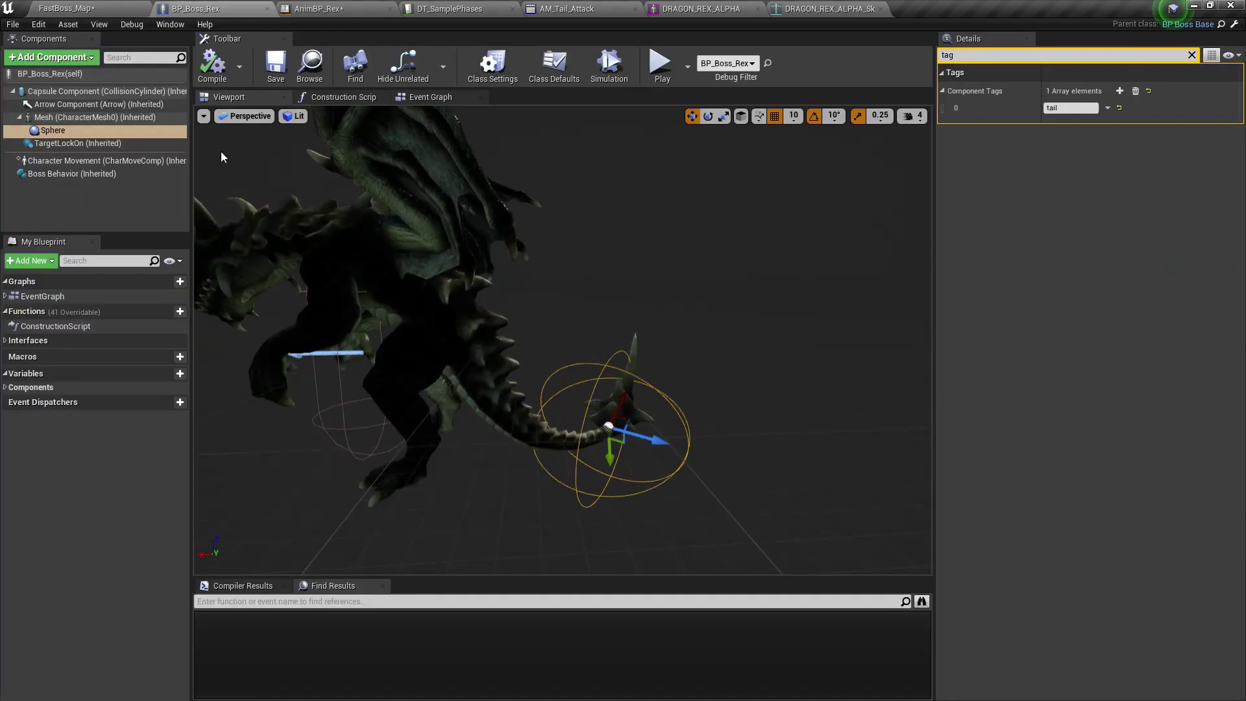
pyautogui.click(1191, 55)
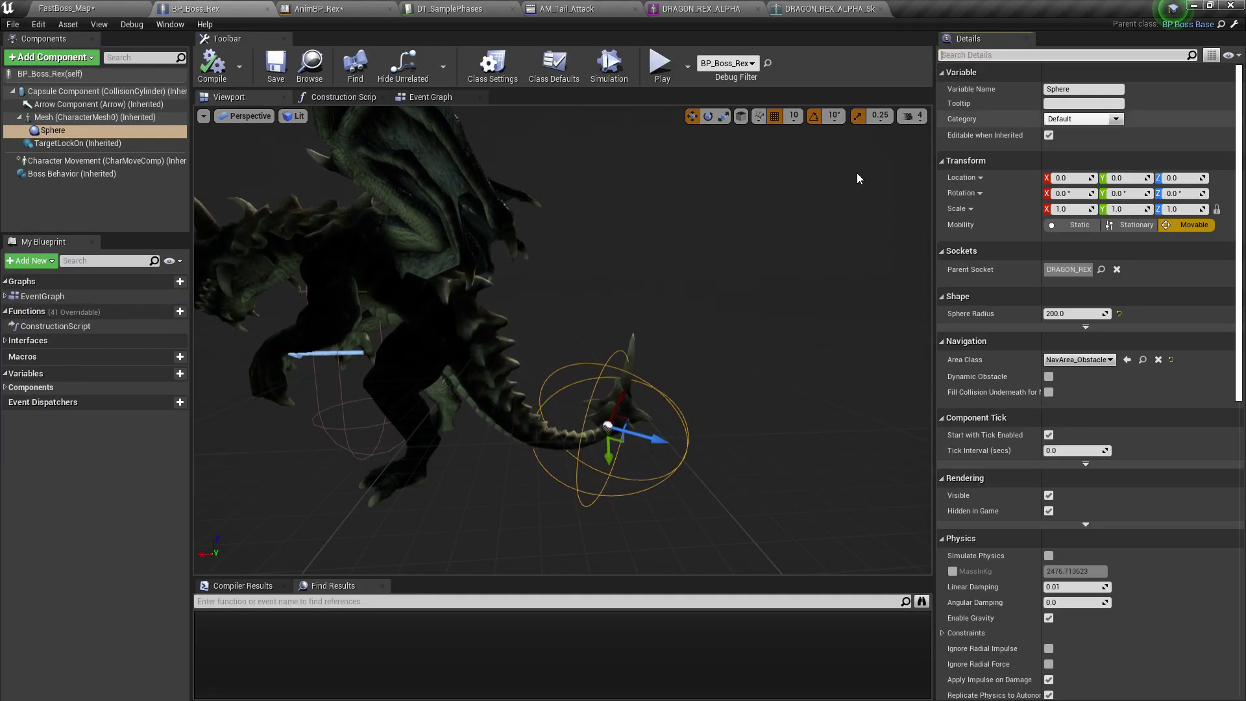
pyautogui.click(65, 173)
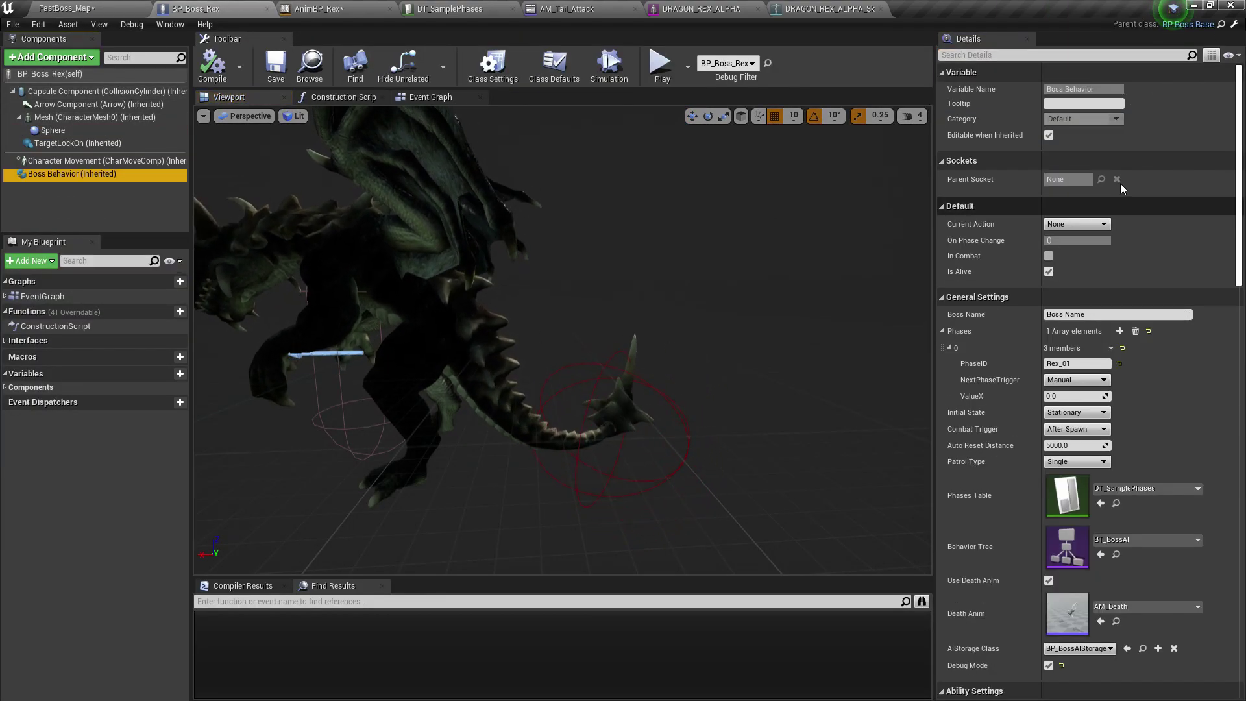
pyautogui.scroll(-10, 1166, 318)
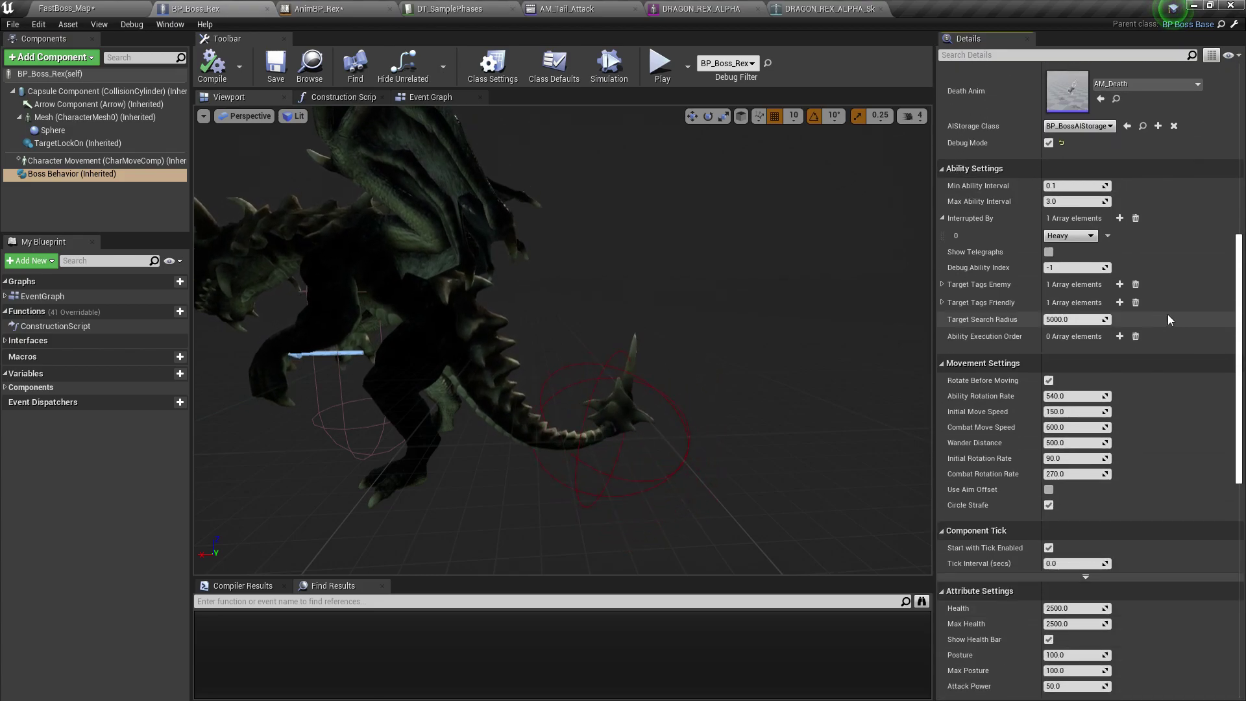
pyautogui.scroll(5, 1166, 314)
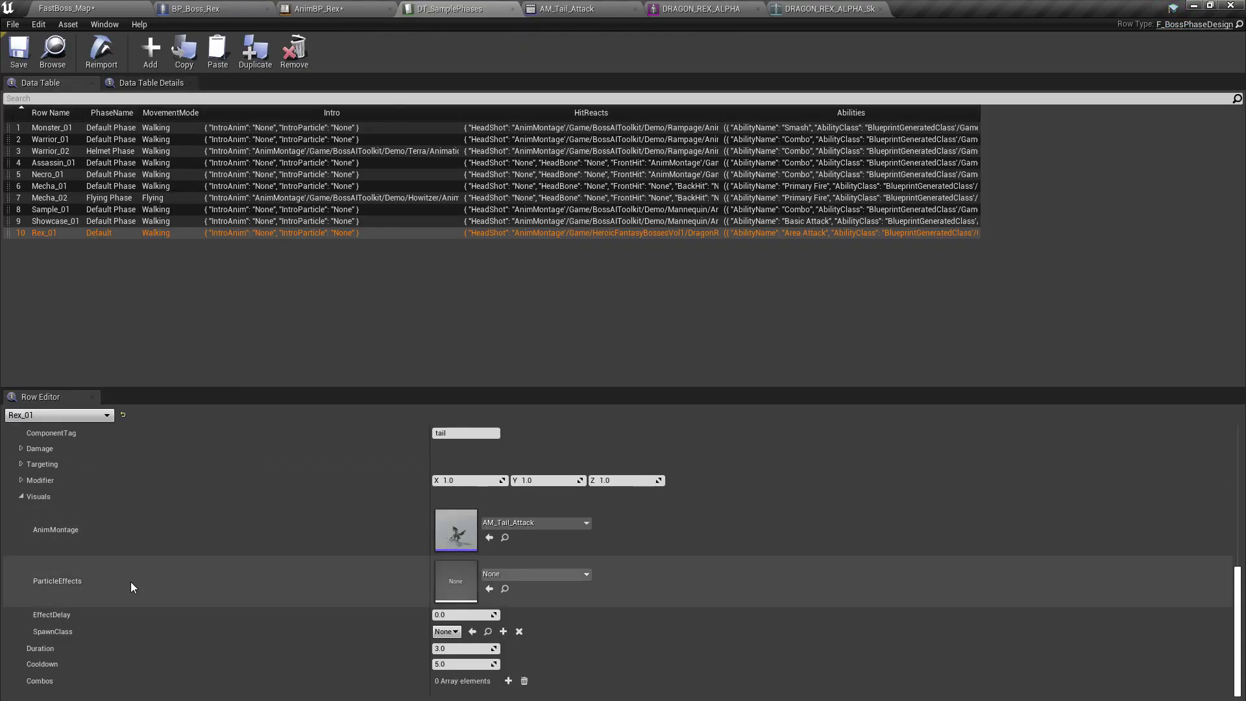
pyautogui.scroll(3, 136, 587)
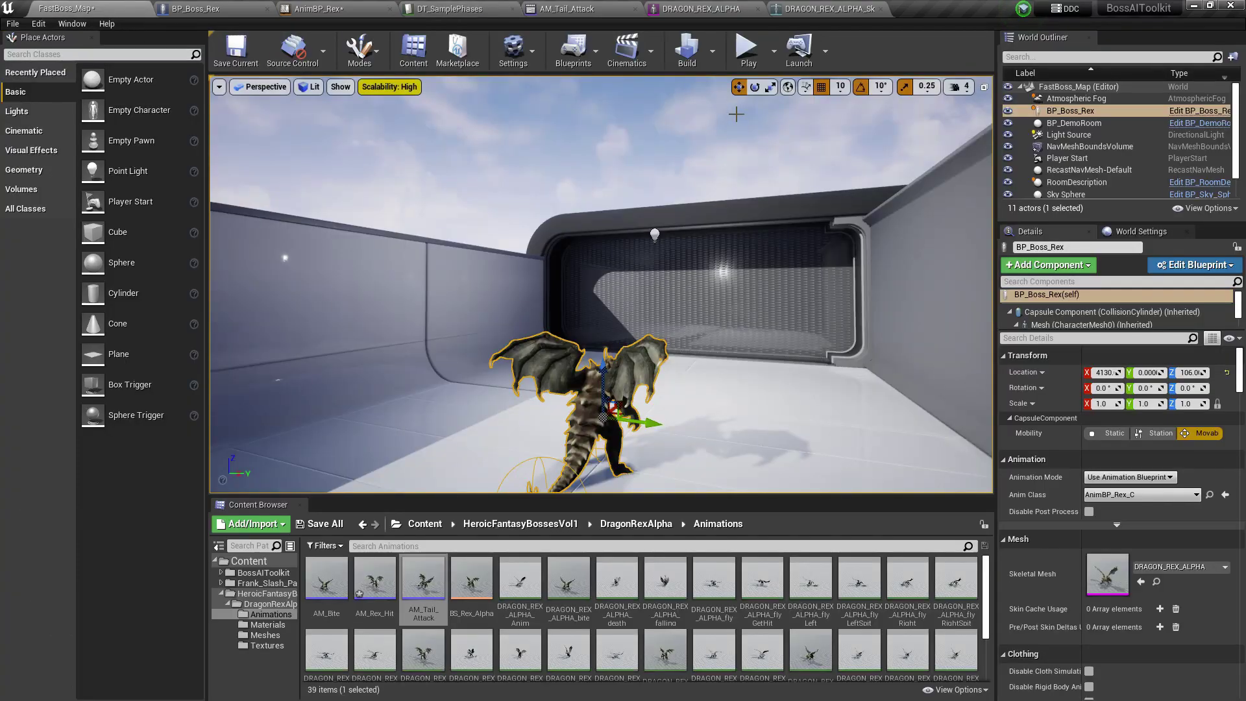
# Step: Play-test the dragon fight in FastBoss_Map, moving around the boss to check the tail attack's hitbox, and end the session
pyautogui.click(746, 58)
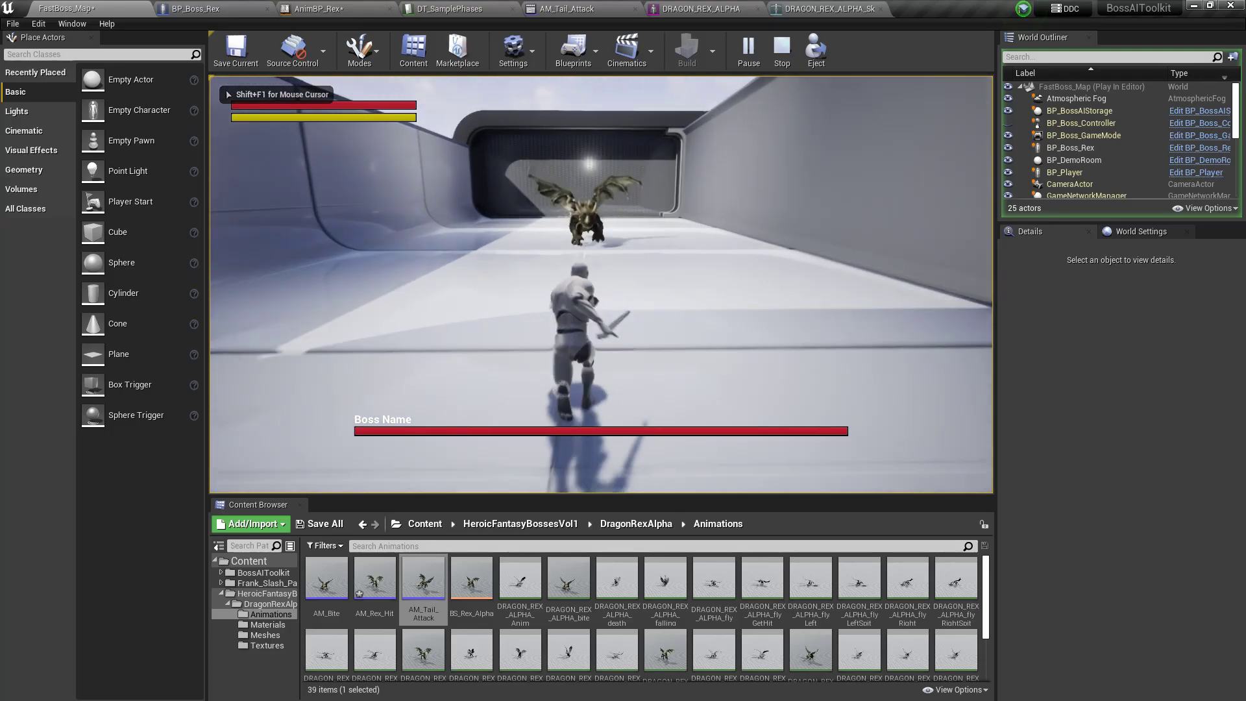
pyautogui.press('d')
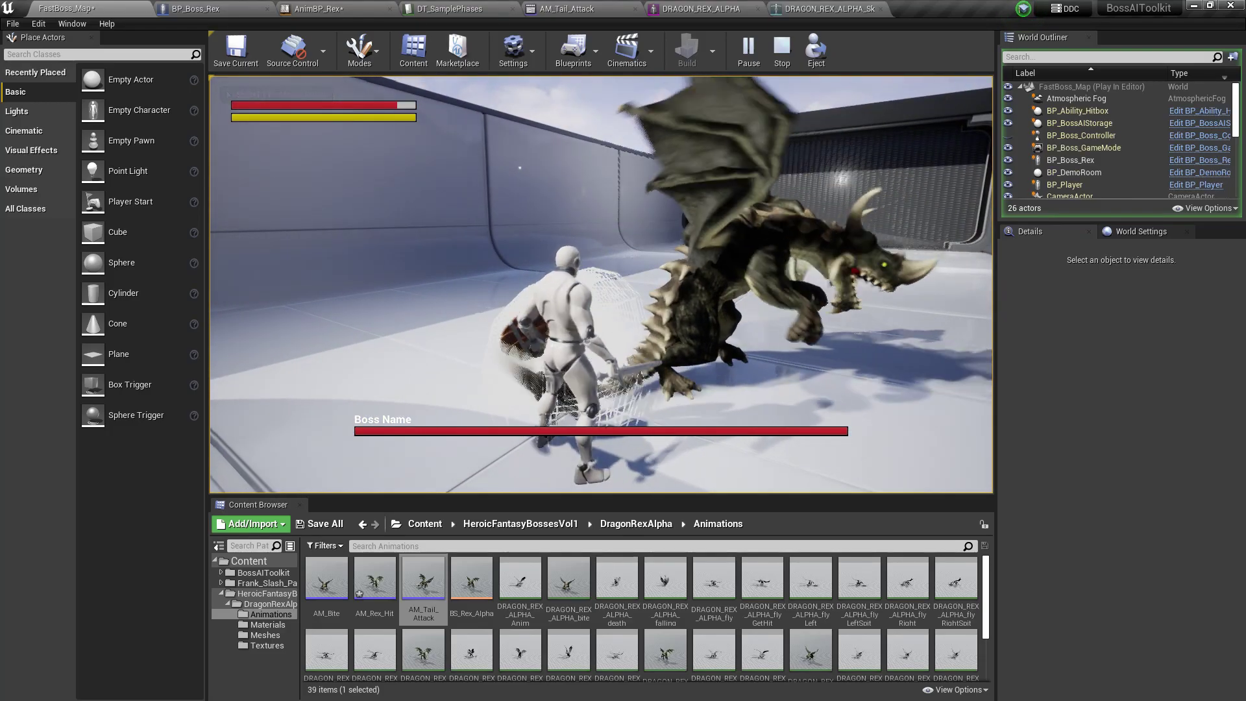
pyautogui.press('d')
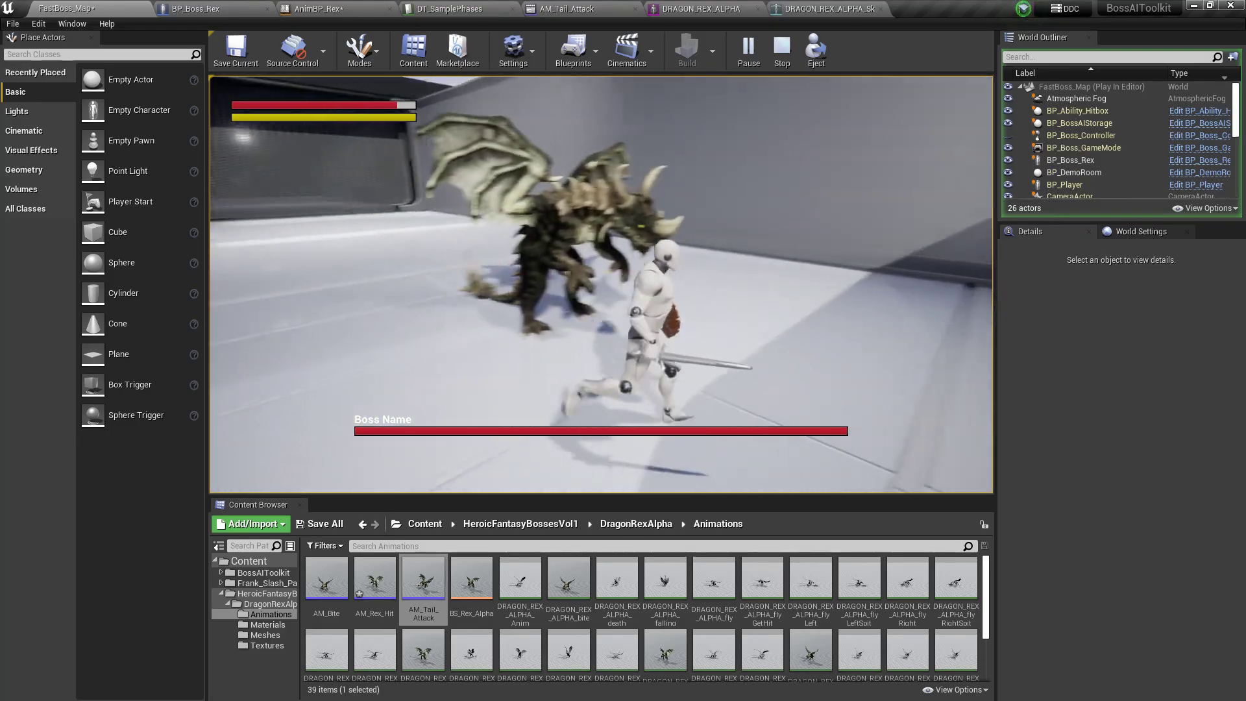
pyautogui.press('s')
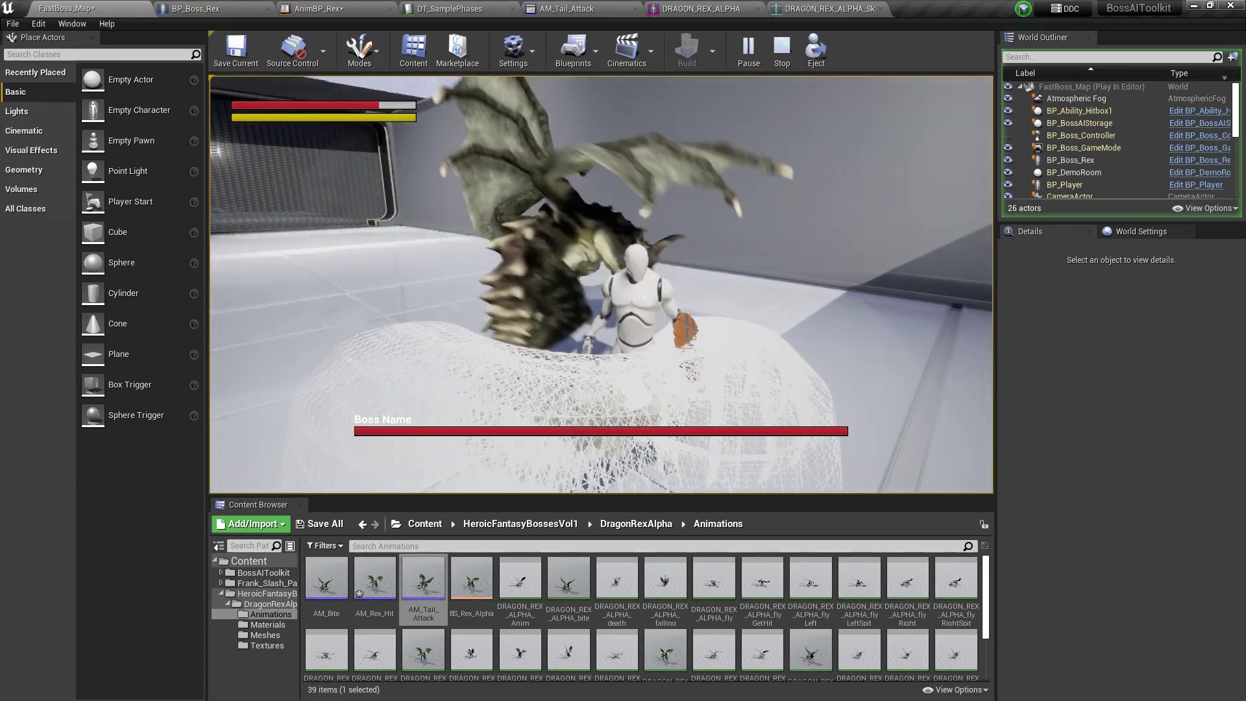
pyautogui.press('Escape')
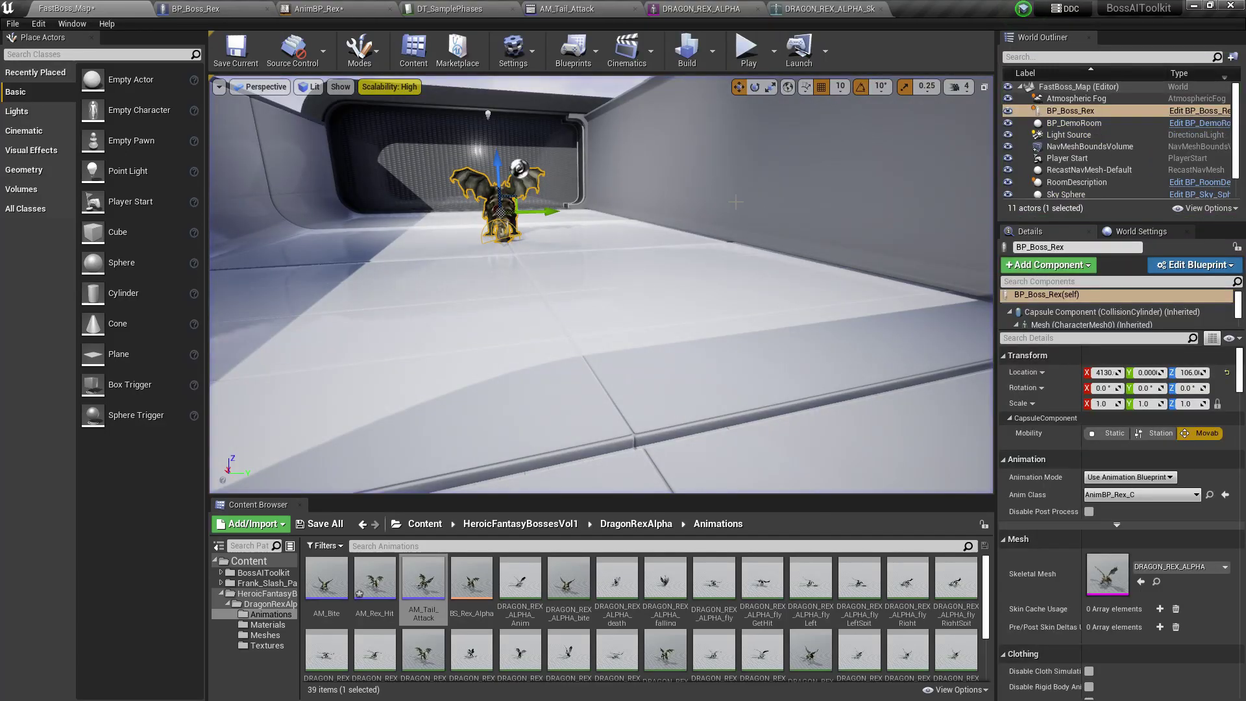
pyautogui.moveTo(664, 227); pyautogui.dragTo(652, 202, button='right')
# Step: Shorten Notify_Damage in AM_Tail_Attack to a brief window from about frame 20 to about frame 22
pyautogui.click(581, 9)
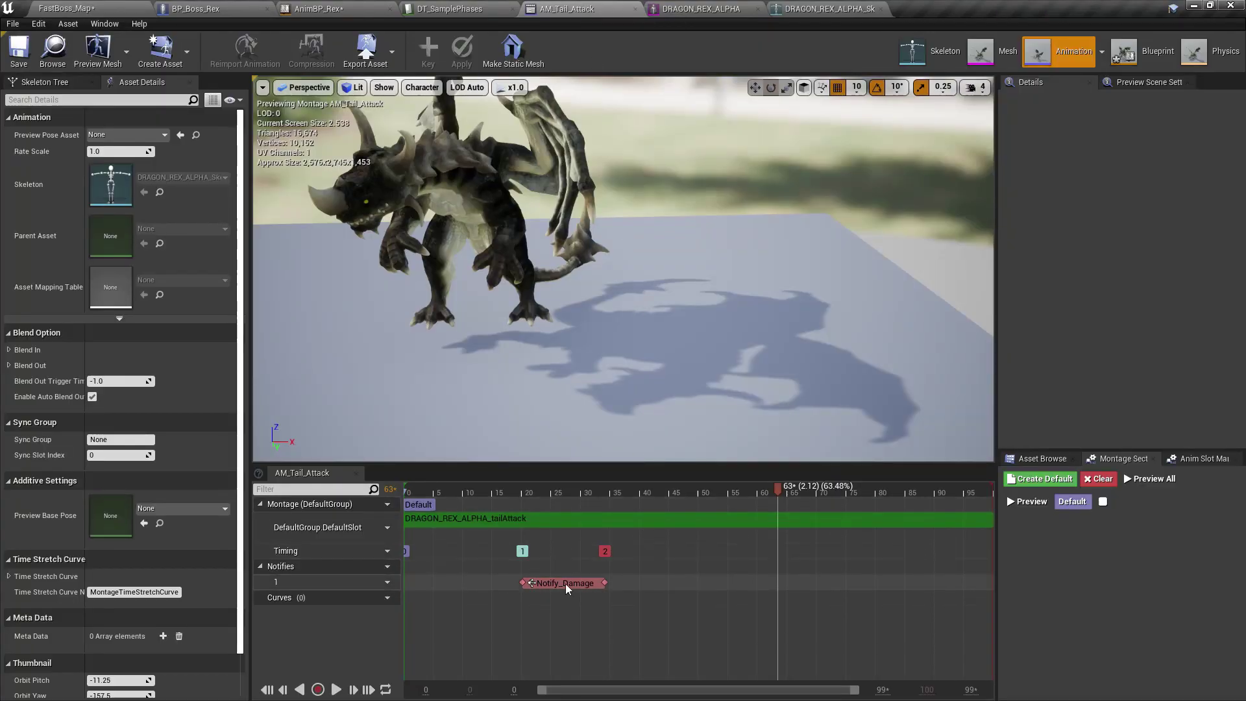
pyautogui.moveTo(590, 493)
pyautogui.mouseDown()
pyautogui.moveTo(529, 497)
pyautogui.moveTo(574, 500)
pyautogui.mouseUp()
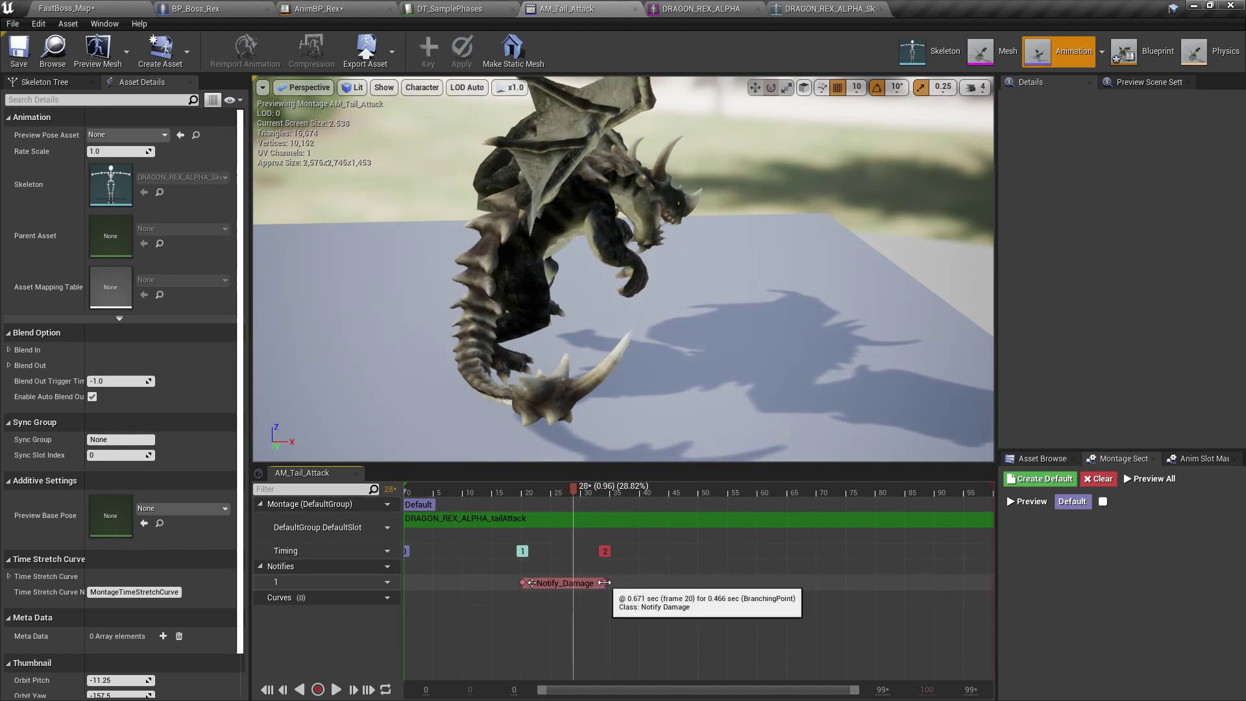
pyautogui.click(529, 582)
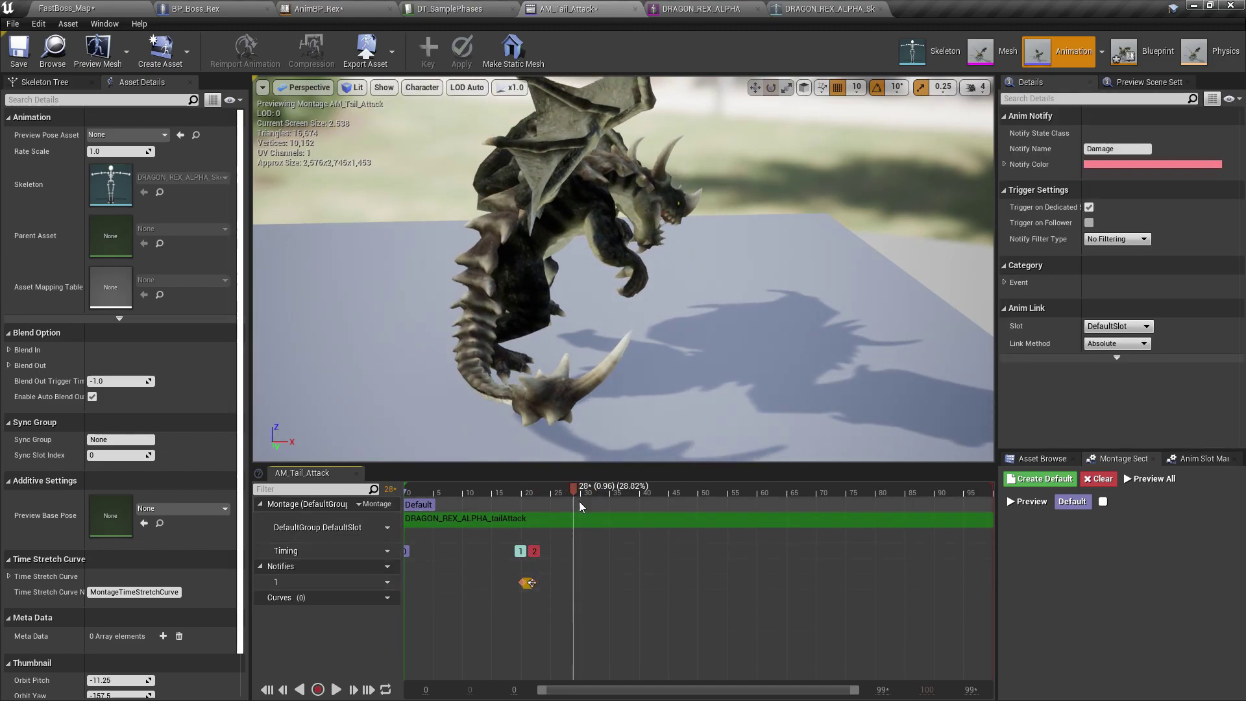
# Step: Add three more short Notify_Damage notify states to AM_Tail_Attack, near frames 25, 28 and 33
pyautogui.rightClick(550, 583)
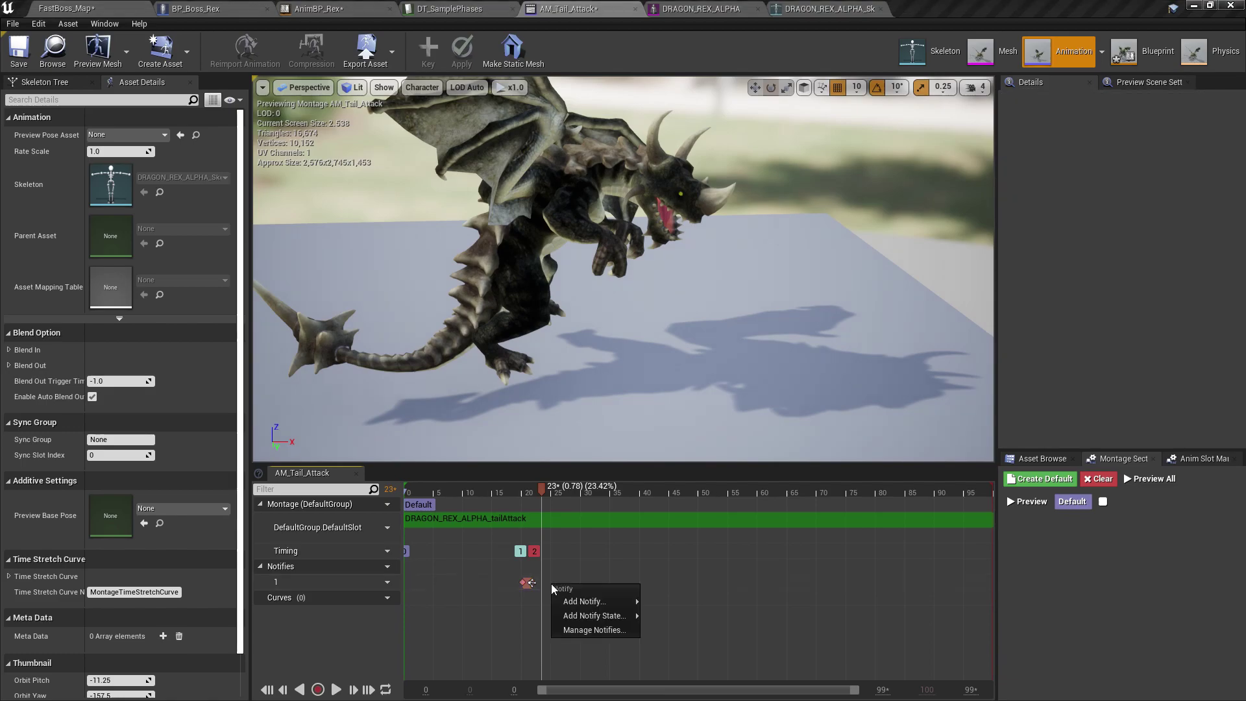
pyautogui.moveTo(589, 601)
pyautogui.moveTo(620, 616)
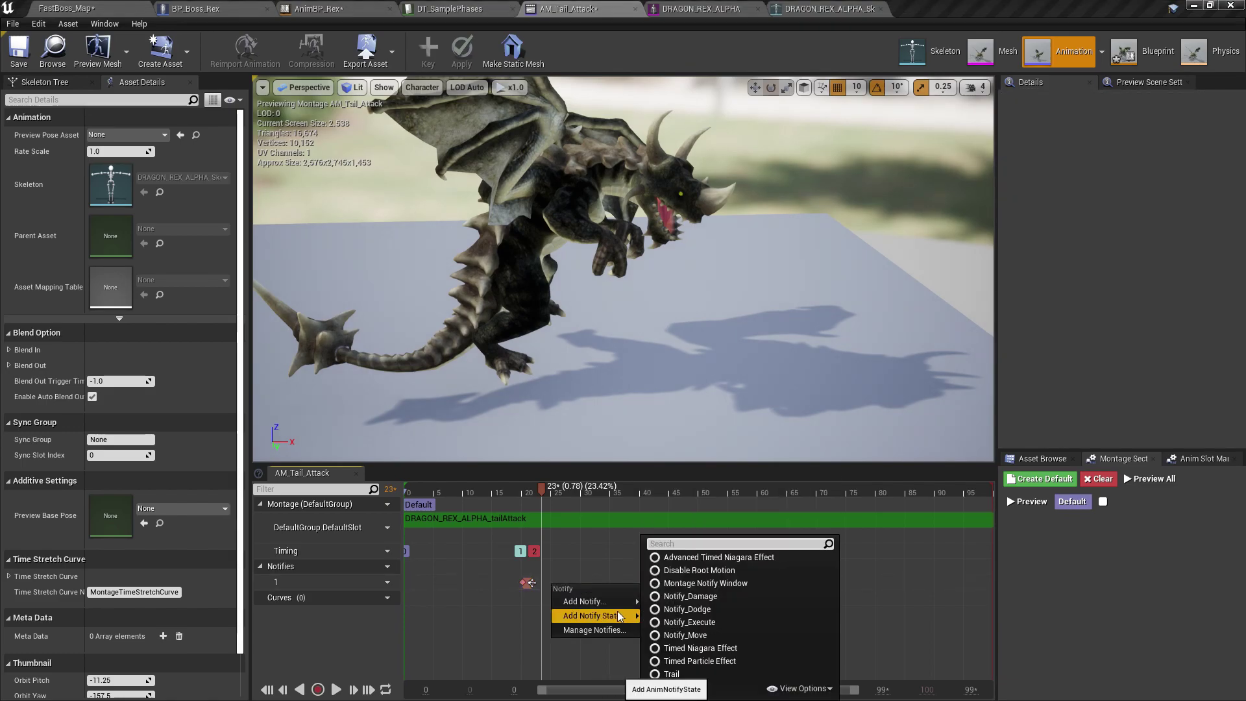
pyautogui.click(690, 595)
pyautogui.rightClick(570, 588)
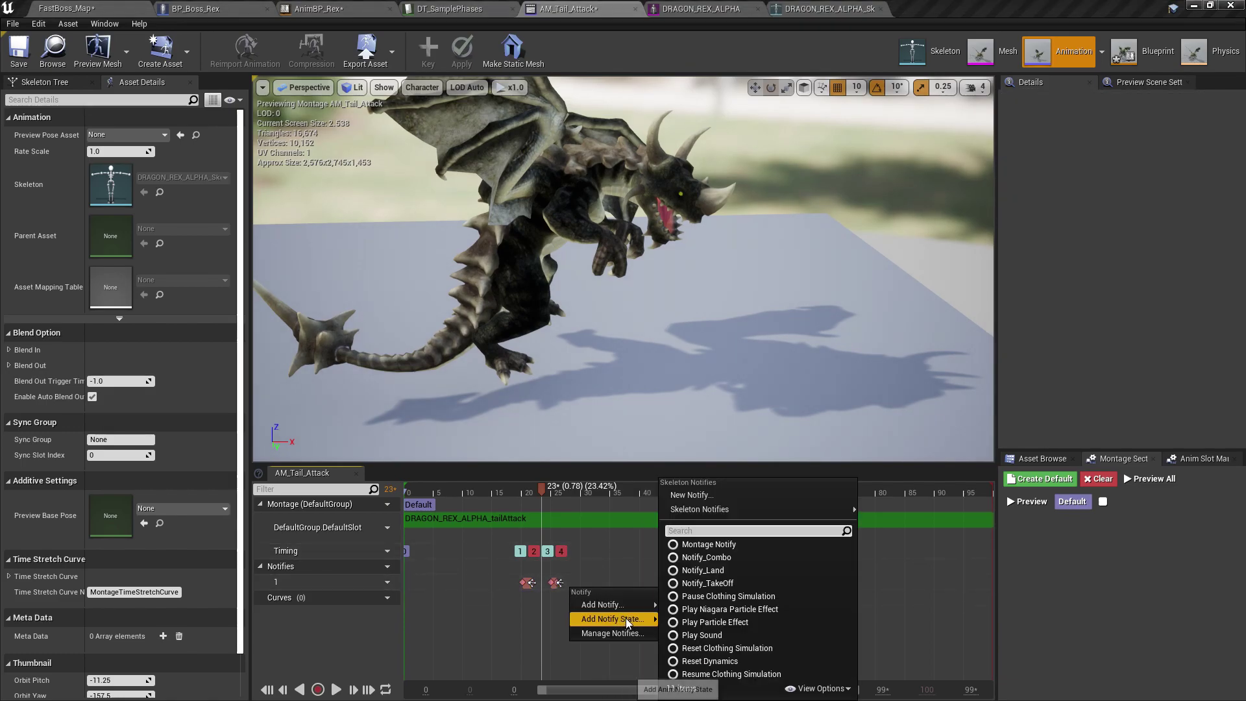
pyautogui.click(713, 608)
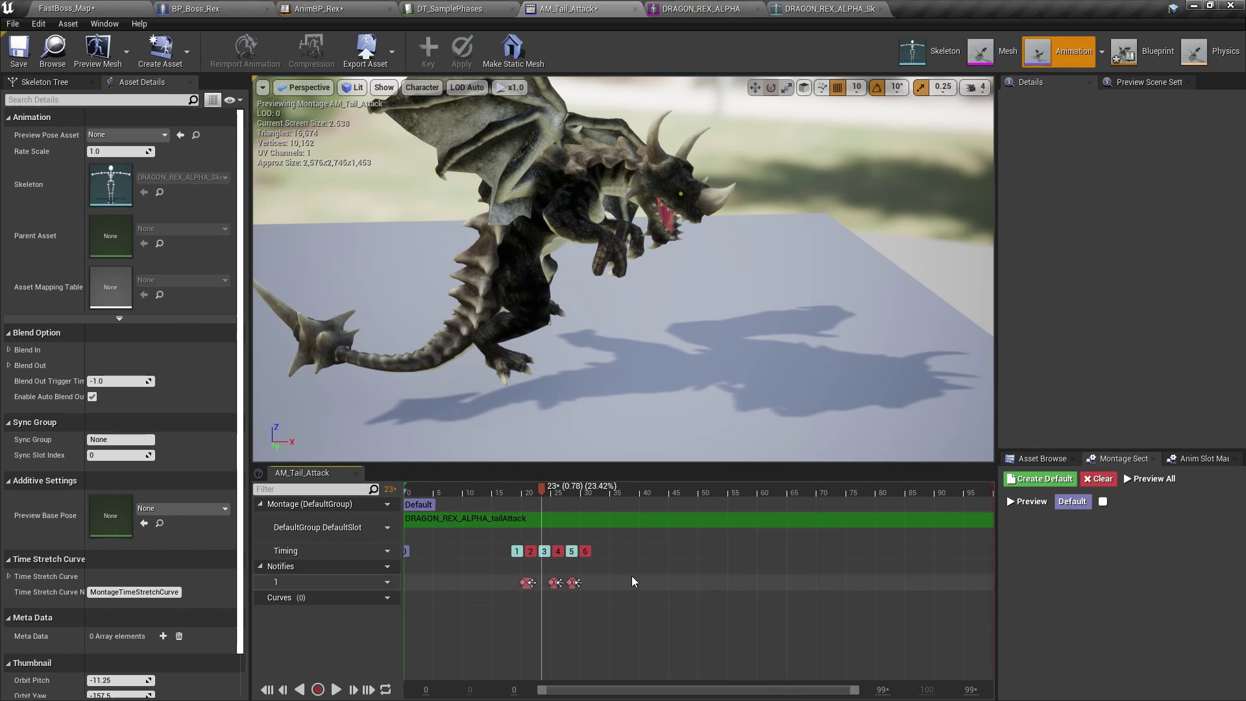
pyautogui.rightClick(596, 584)
pyautogui.moveTo(679, 613)
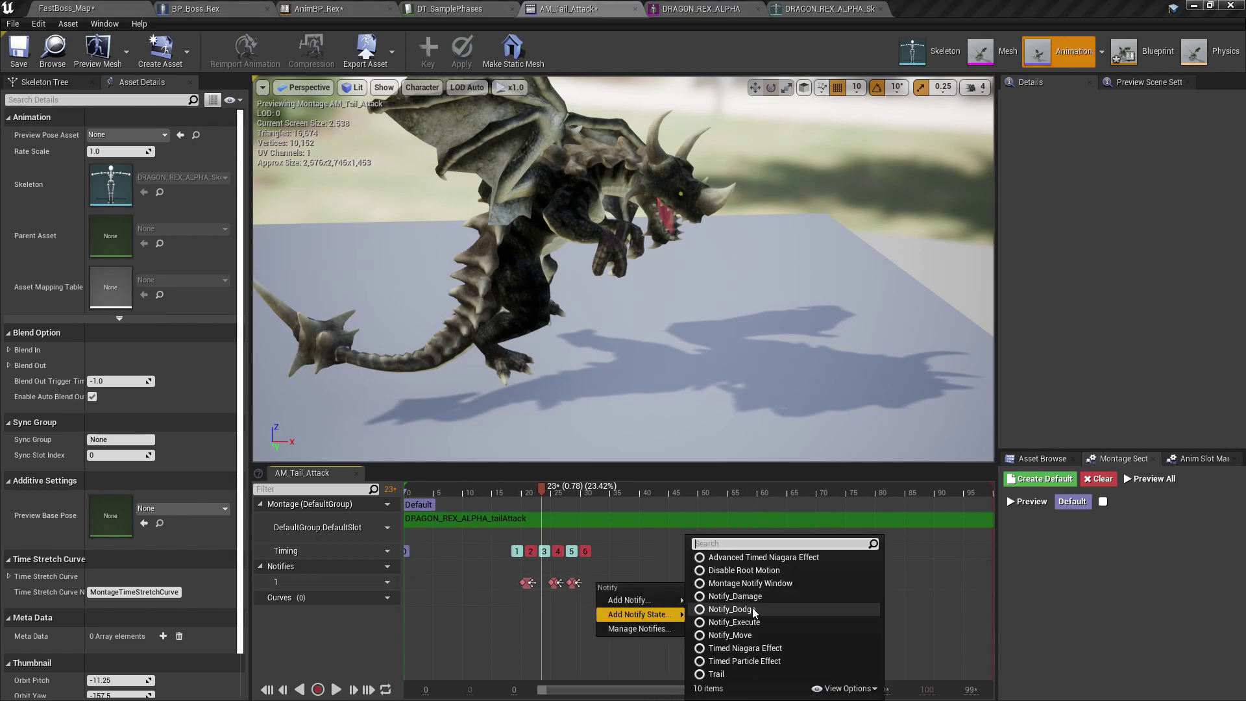
pyautogui.click(735, 595)
pyautogui.moveTo(547, 509); pyautogui.dragTo(603, 525)
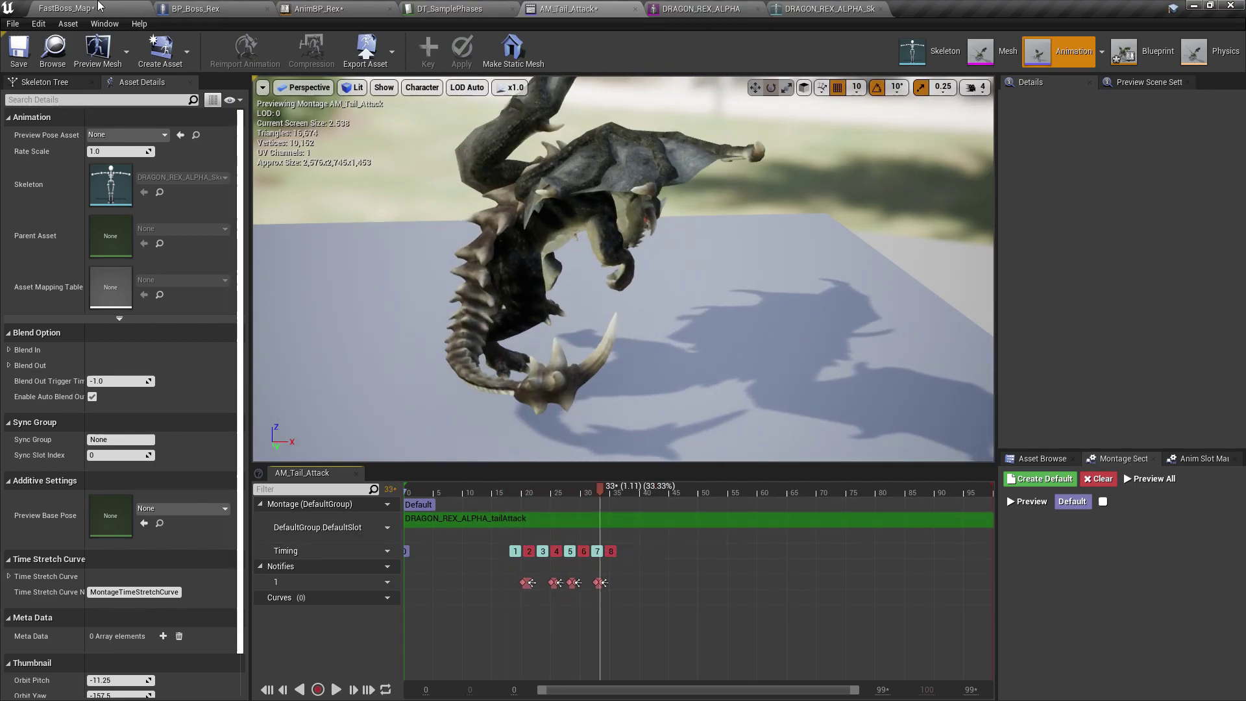
# Step: Play-test FastBoss_Map again, running up to the dragon to check the tail attack with multiple damage notifies
pyautogui.click(99, 6)
pyautogui.click(744, 50)
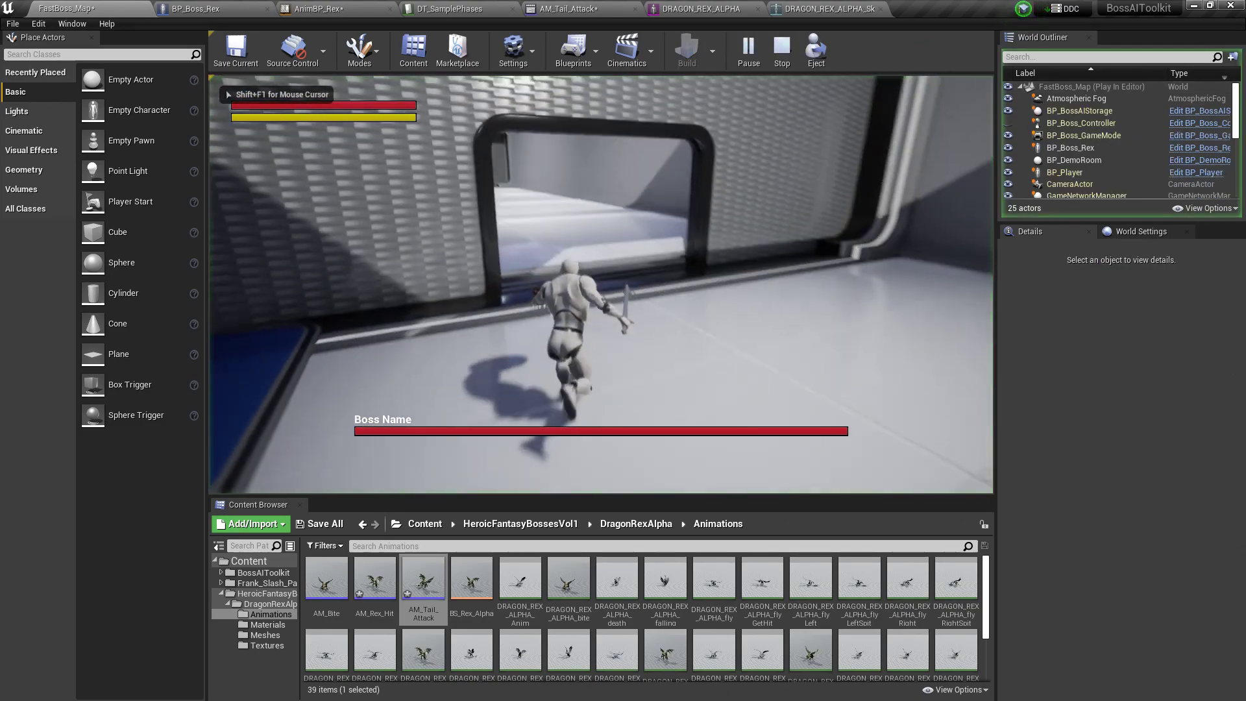
pyautogui.press('w')
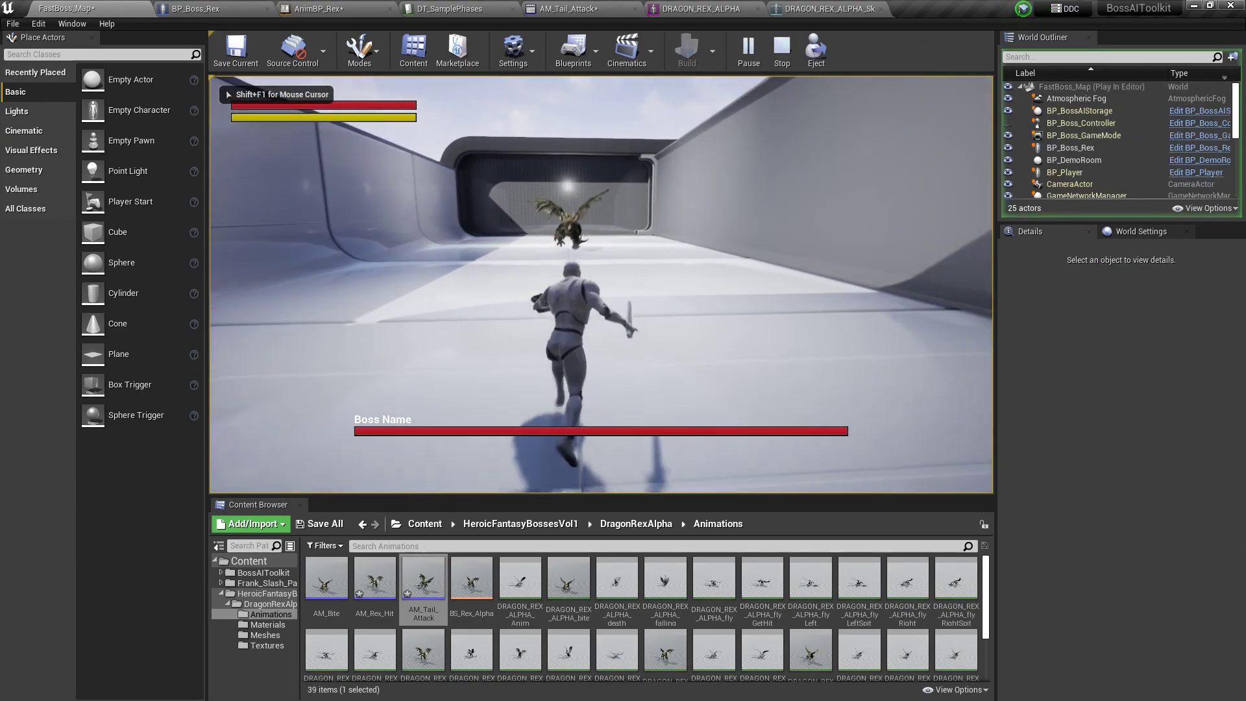
pyautogui.press('w')
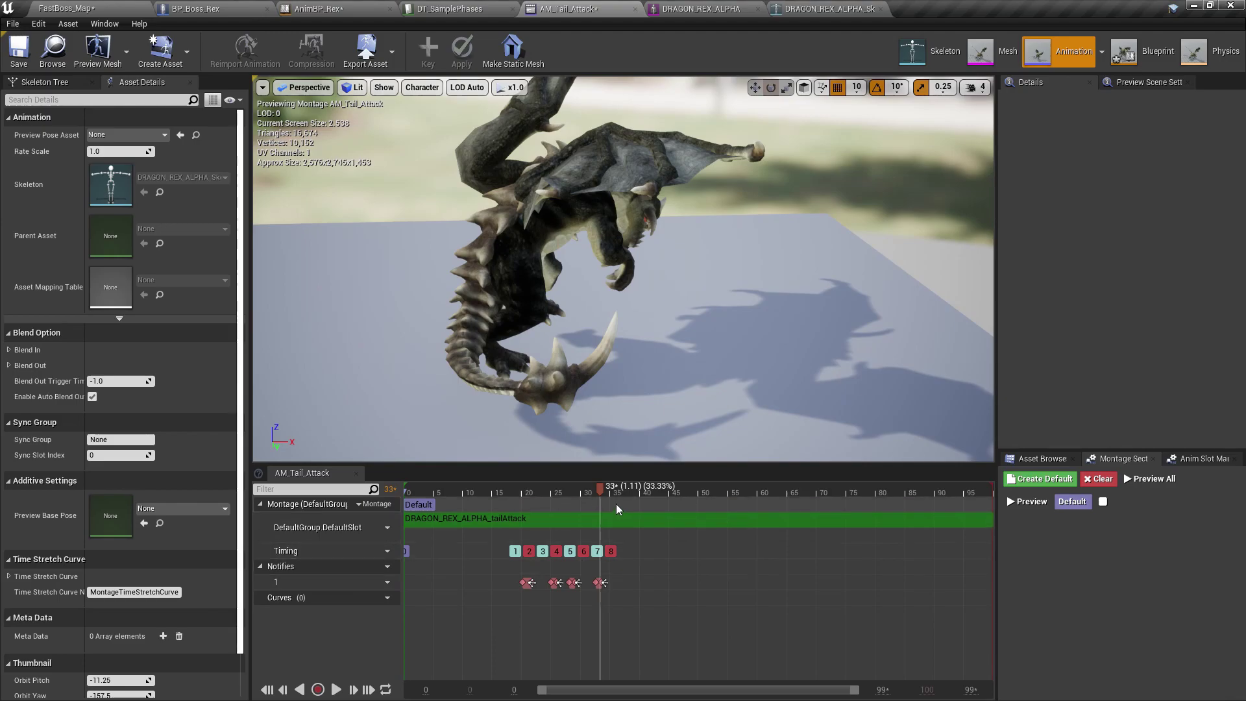
# Step: Examine the tail's pose in AM_Tail_Attack between about frames 33 and 36, and view the dragon from behind in FastBoss_Map
pyautogui.moveTo(601, 494); pyautogui.dragTo(618, 519)
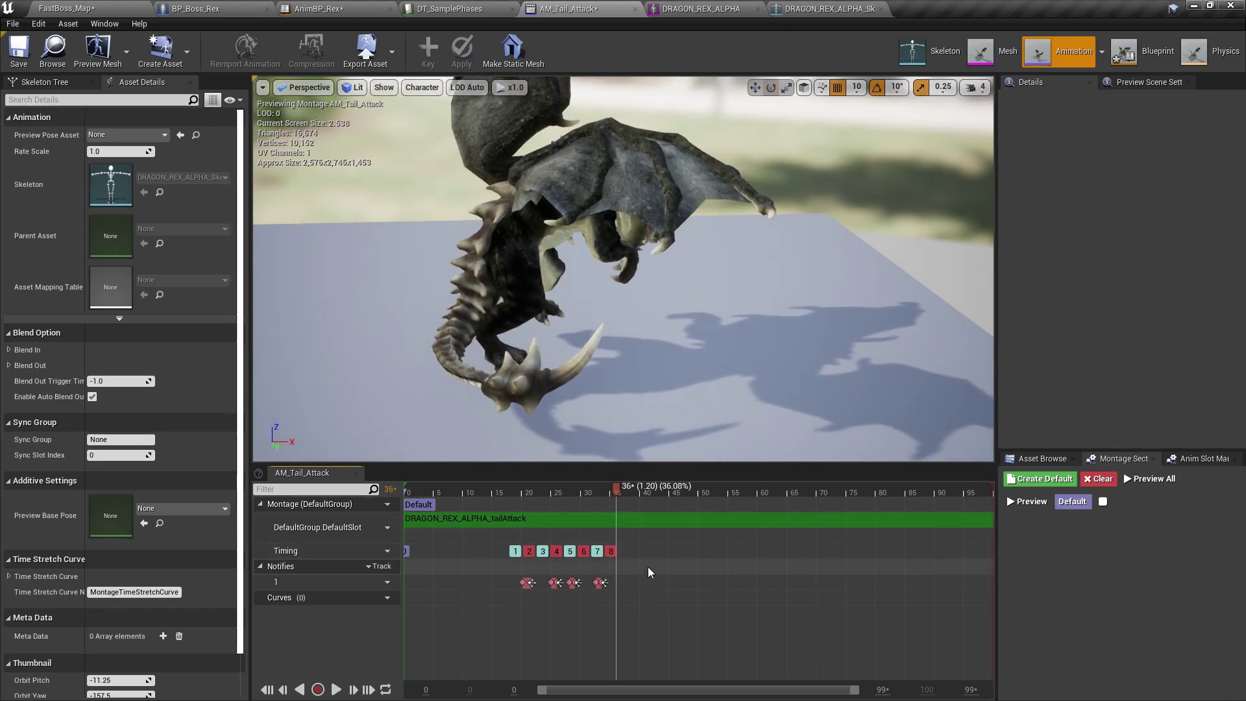
pyautogui.click(125, 8)
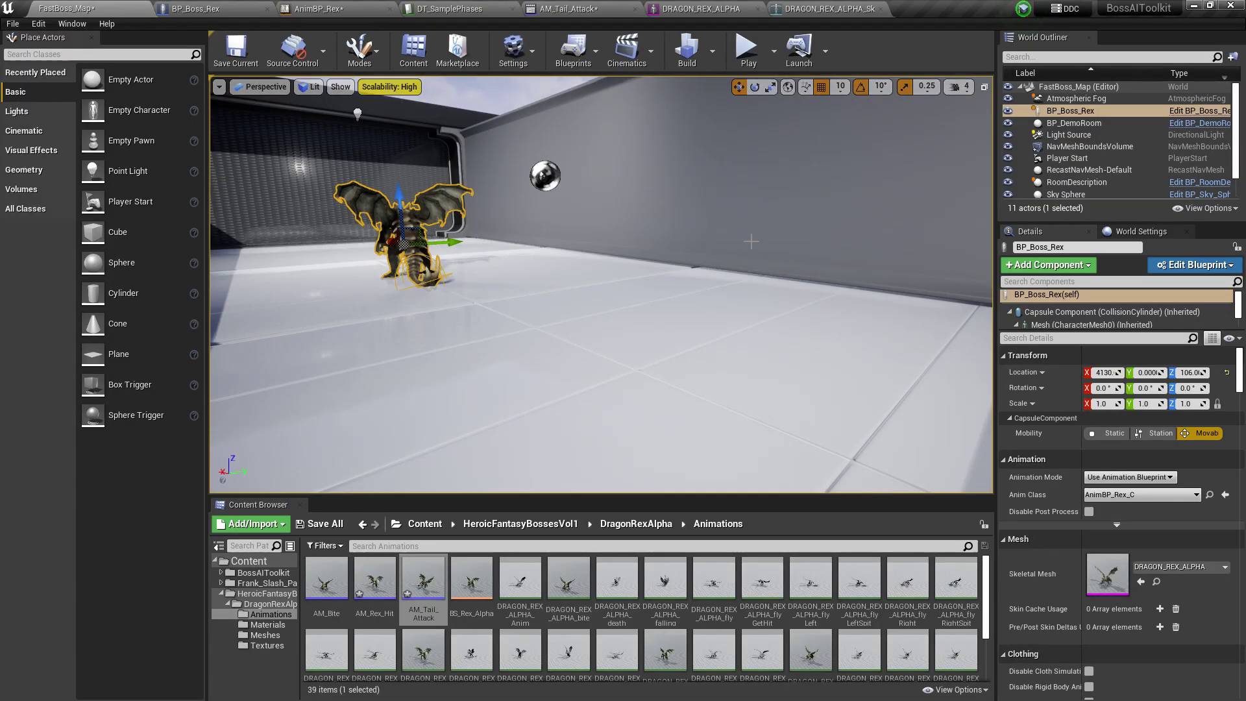
pyautogui.moveTo(751, 241); pyautogui.dragTo(564, 105, button='right')
pyautogui.click(654, 211)
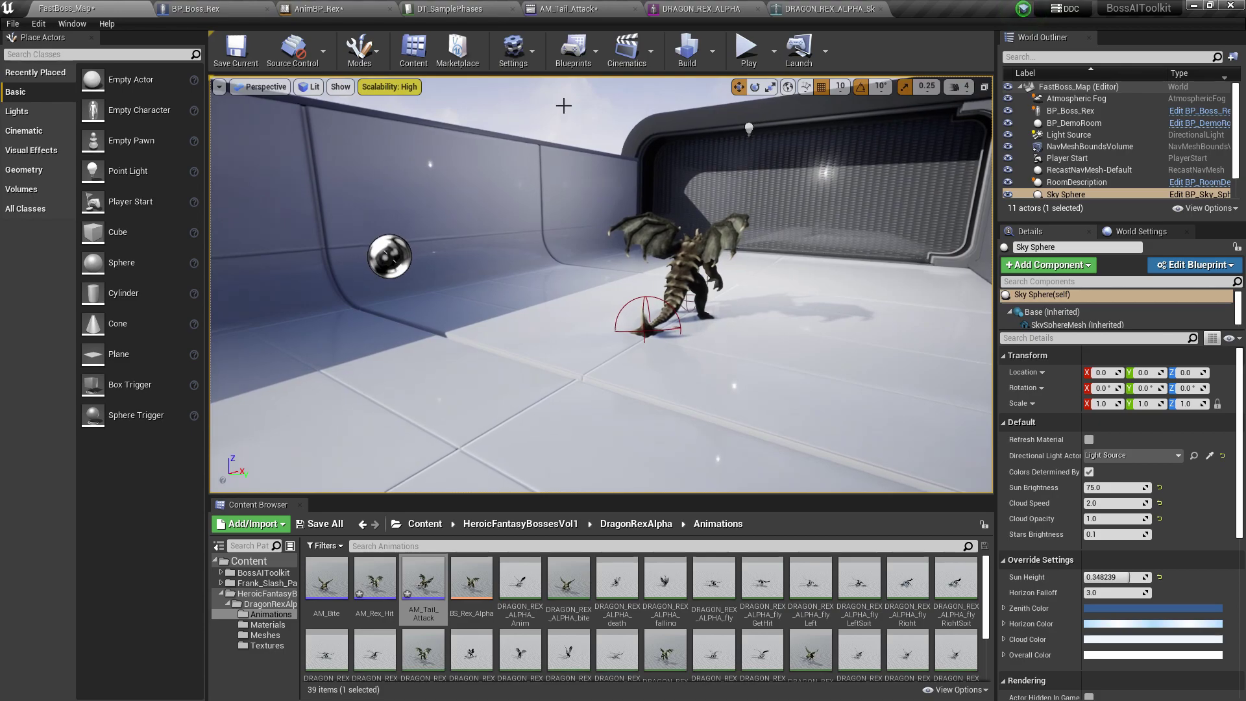
# Step: Examine the Hitbox Attack's Targeting distances and direction condition in row Rex_01, and return to FastBoss_Map
pyautogui.click(457, 8)
pyautogui.scroll(-3, 348, 500)
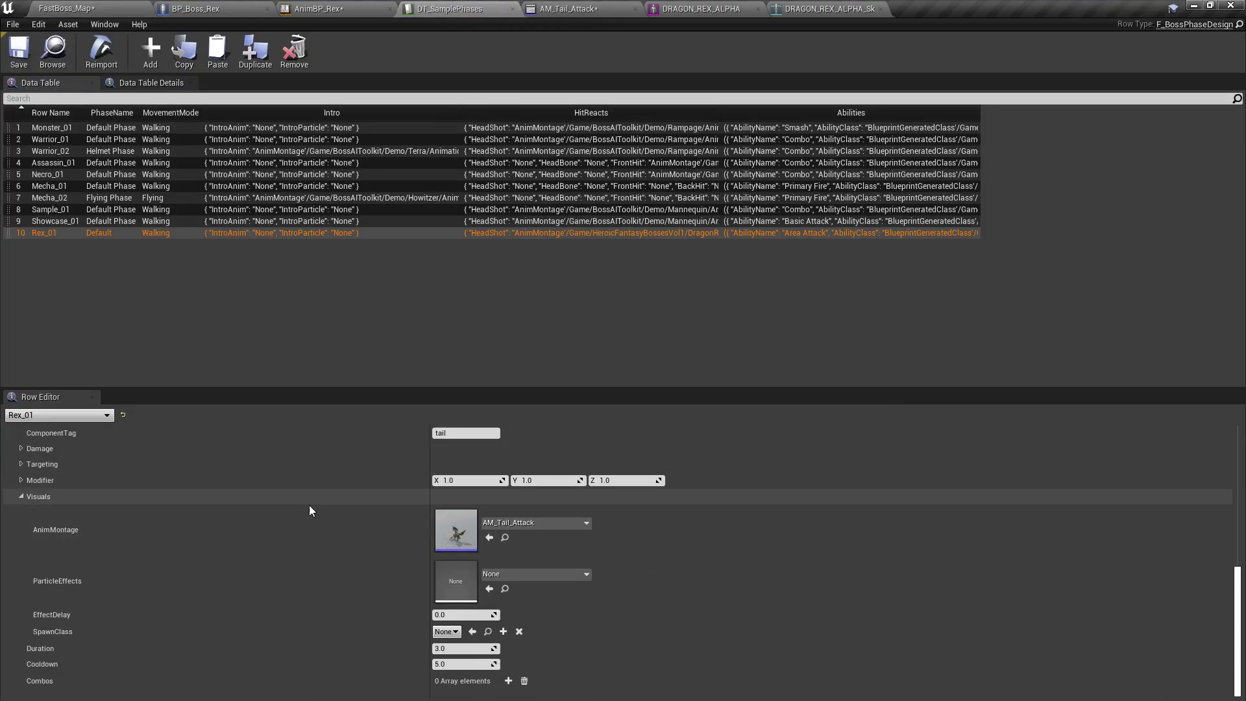
pyautogui.scroll(2, 121, 516)
pyautogui.click(21, 526)
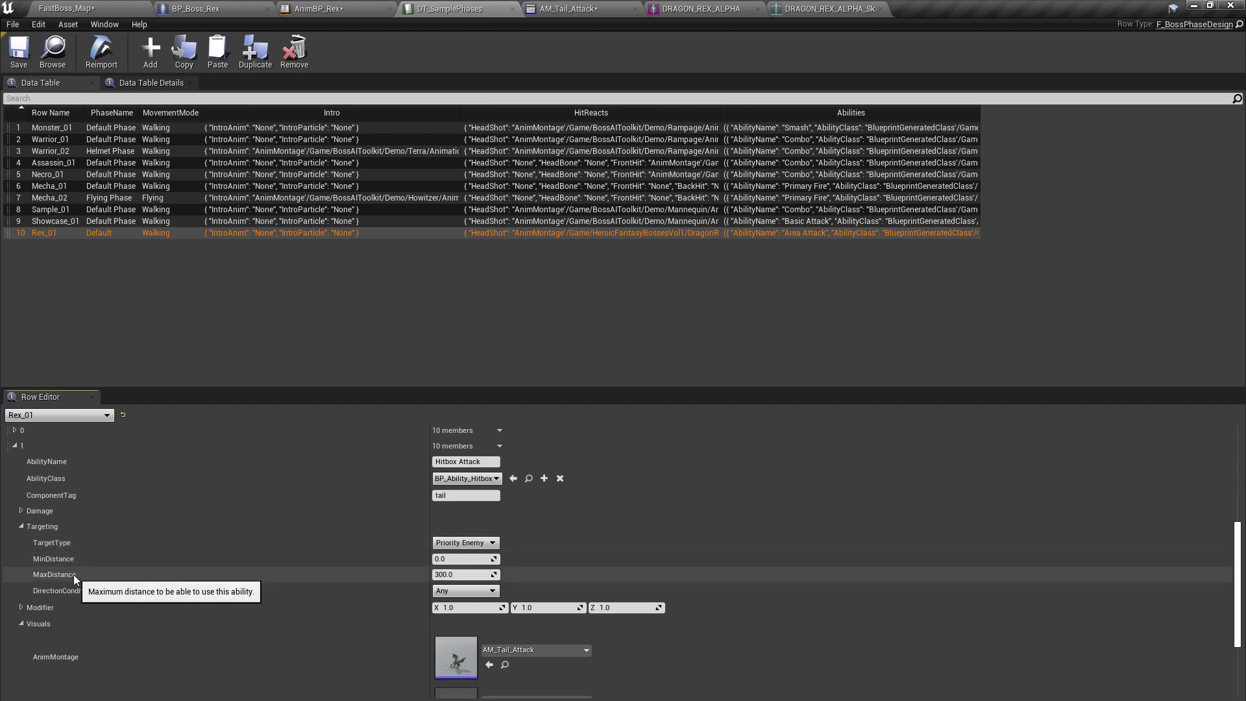
pyautogui.scroll(-4, 197, 548)
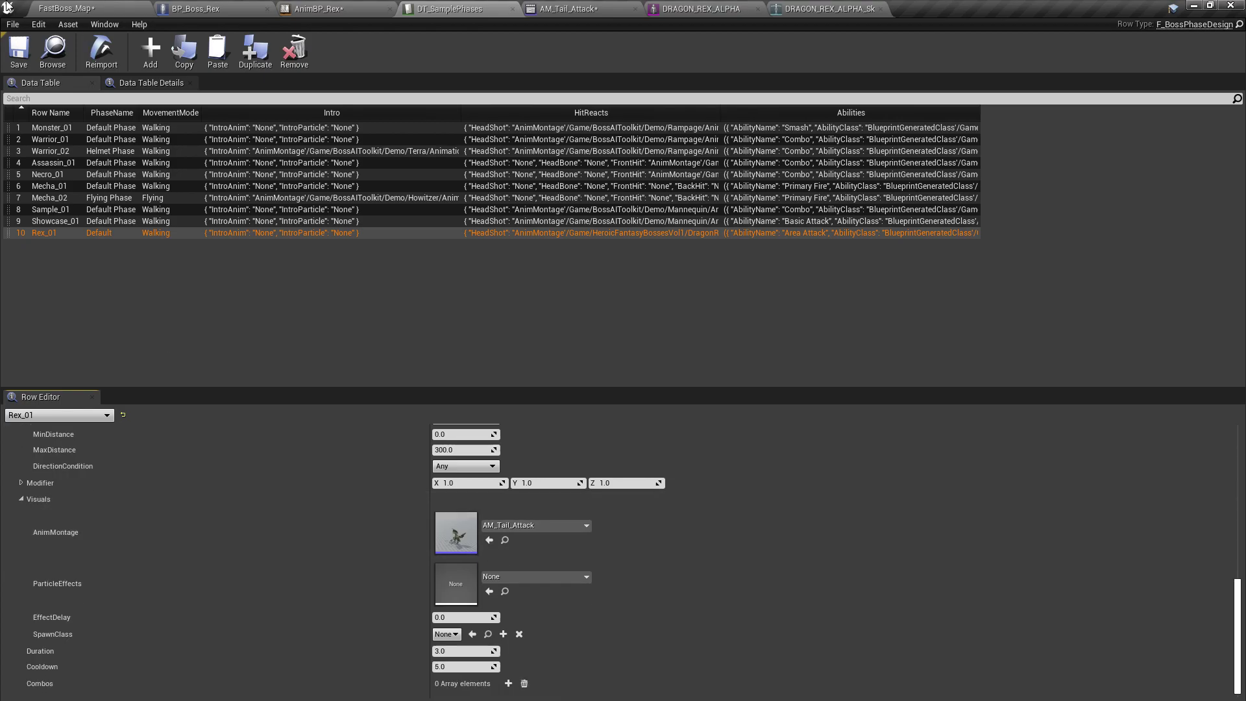
pyautogui.click(71, 8)
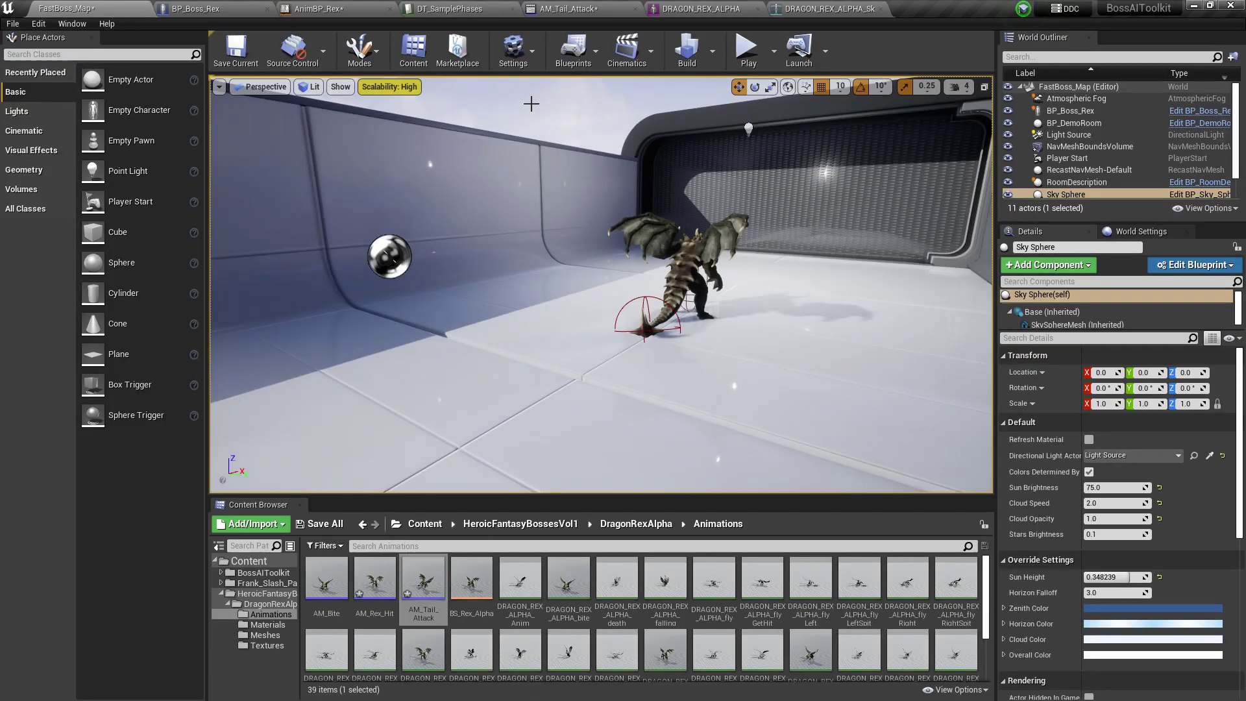